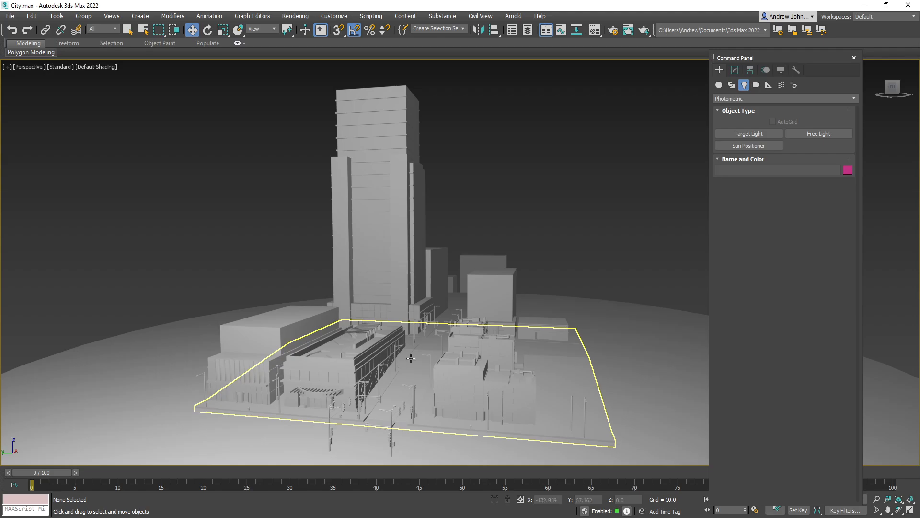
{"action": "mouse_move", "coordinate": [423, 346]}
{"action": "left_mouse_down"}
{"action": "mouse_move", "coordinate": [426, 337]}
{"action": "mouse_move", "coordinate": [413, 346]}
{"action": "mouse_move", "coordinate": [417, 324]}
{"action": "mouse_move", "coordinate": [407, 323]}
{"action": "mouse_move", "coordinate": [430, 343]}
{"action": "left_mouse_up"}
{"action": "scroll", "coordinate": [413, 345], "scroll_direction": "up", "scroll_amount": 3}
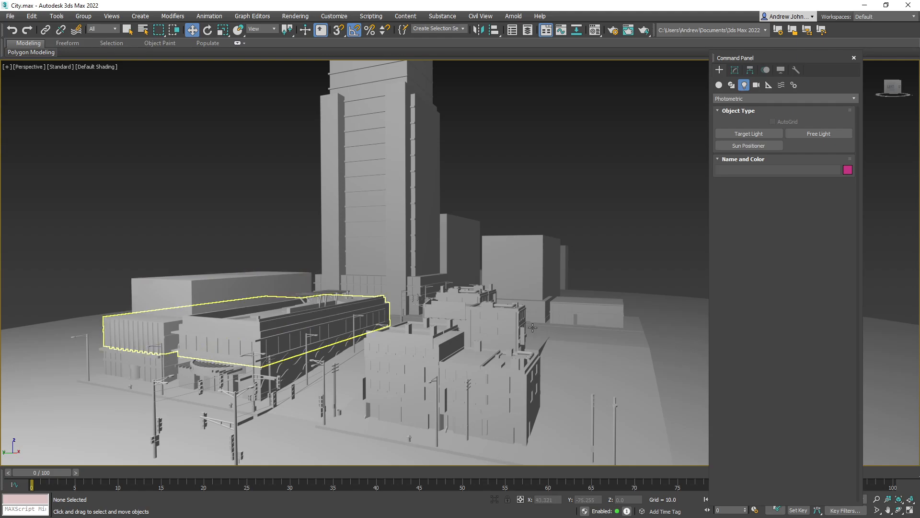
{"action": "left_click", "coordinate": [665, 345]}
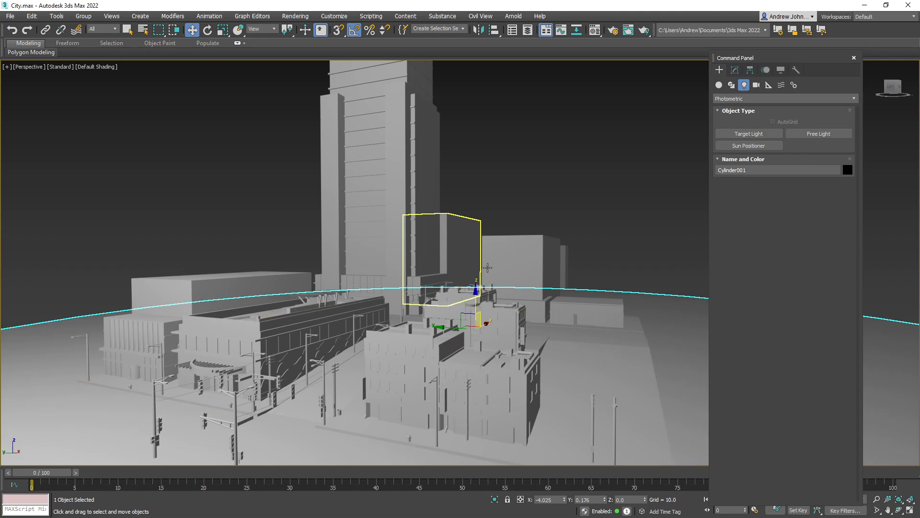
{"action": "left_click", "coordinate": [556, 203]}
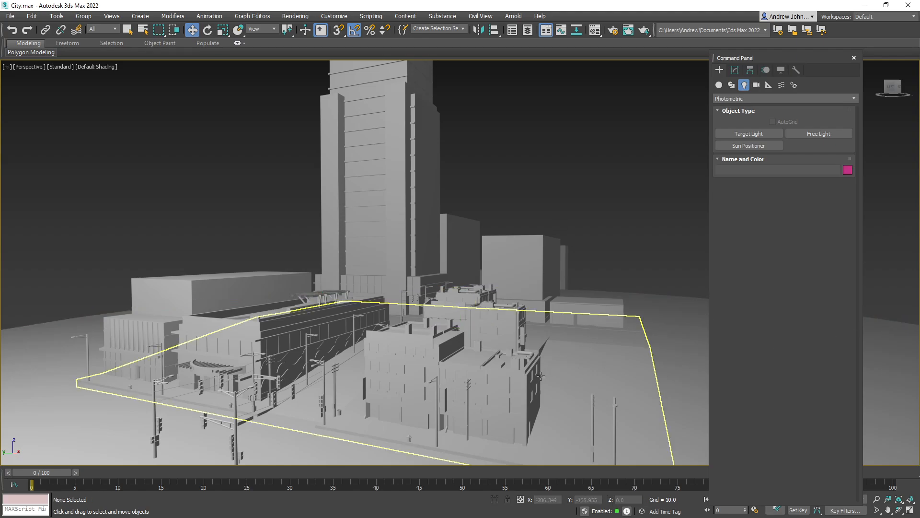
{"action": "scroll", "coordinate": [423, 341], "scroll_direction": "up", "scroll_amount": 3}
{"action": "scroll", "coordinate": [423, 341], "scroll_direction": "up", "scroll_amount": 10}
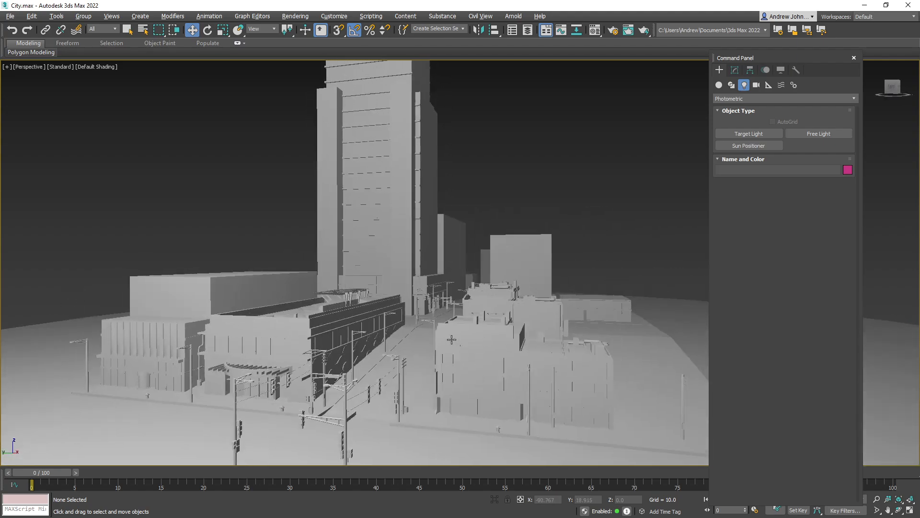
Select the omni light beside the city and move it closer to the tower, to about X -631
{"action": "scroll", "coordinate": [462, 322], "scroll_direction": "down", "scroll_amount": 12}
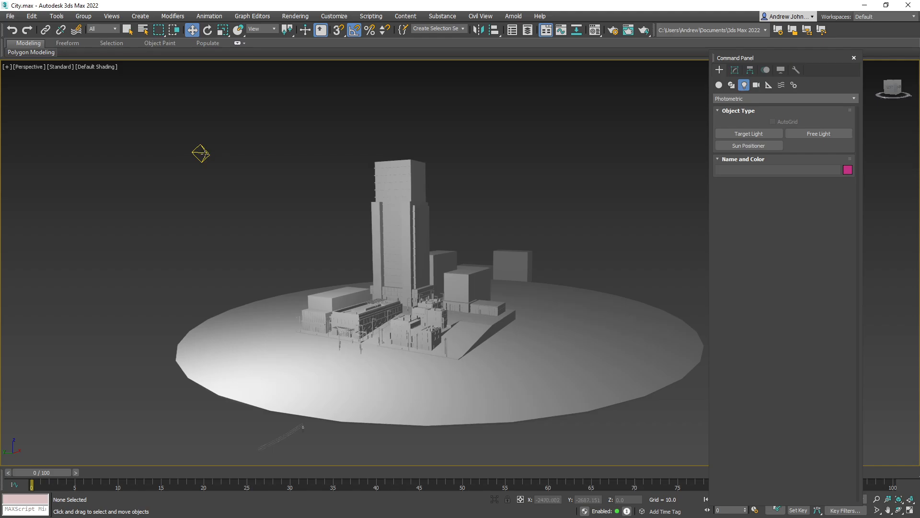
{"action": "left_click", "coordinate": [201, 153]}
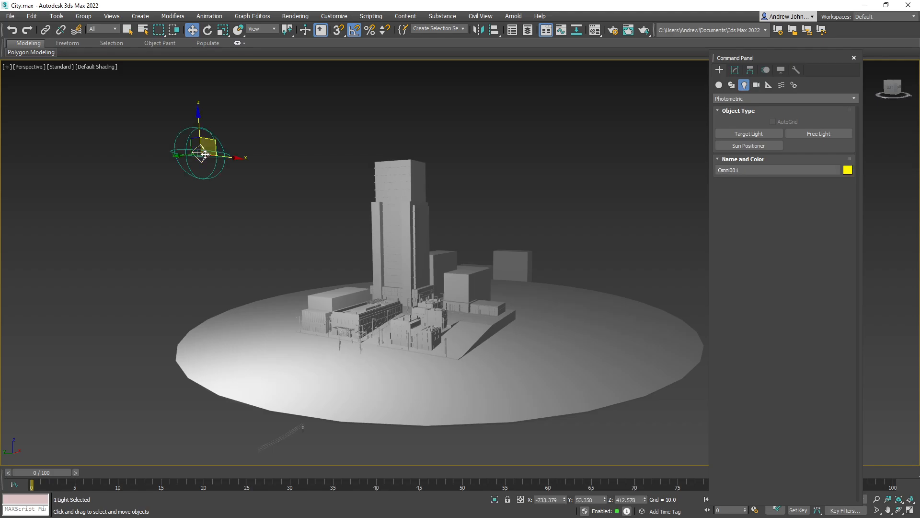
{"action": "scroll", "coordinate": [201, 152], "scroll_direction": "up", "scroll_amount": 4}
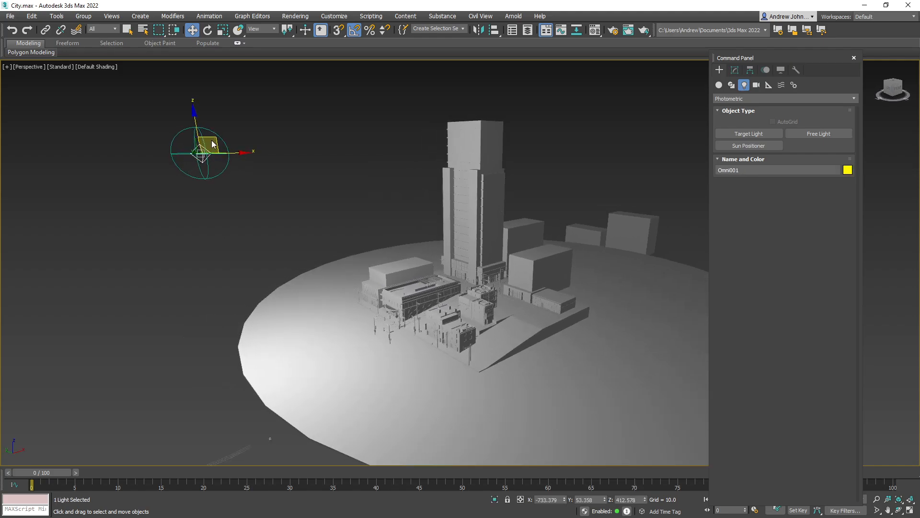
{"action": "left_click_drag", "start_coordinate": [211, 144], "coordinate": [290, 171]}
{"action": "left_click_drag", "start_coordinate": [290, 172], "coordinate": [429, 263]}
{"action": "left_click", "coordinate": [237, 185]}
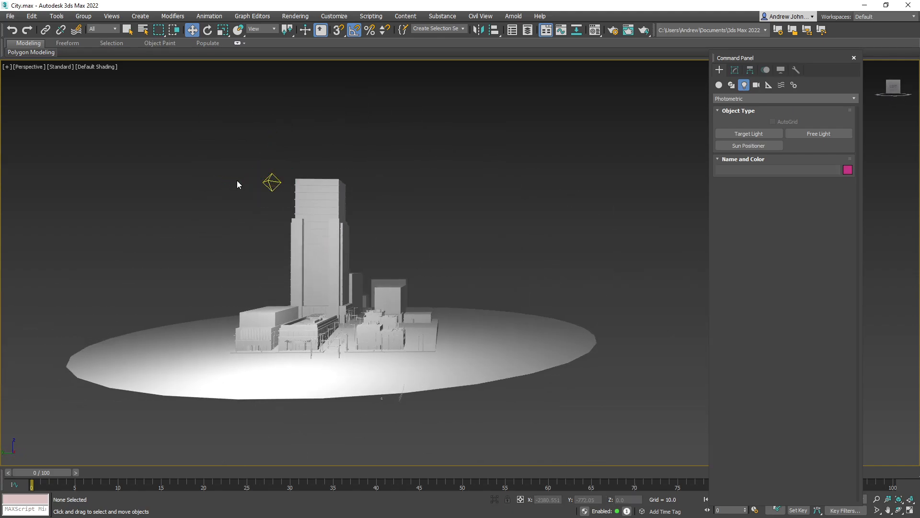
Reselect the omni light and reposition it to about Y -181, Z 361
{"action": "left_click", "coordinate": [271, 183]}
{"action": "left_click_drag", "start_coordinate": [241, 184], "coordinate": [374, 329]}
{"action": "scroll", "coordinate": [341, 310], "scroll_direction": "up", "scroll_amount": 3}
{"action": "scroll", "coordinate": [347, 302], "scroll_direction": "down", "scroll_amount": 5}
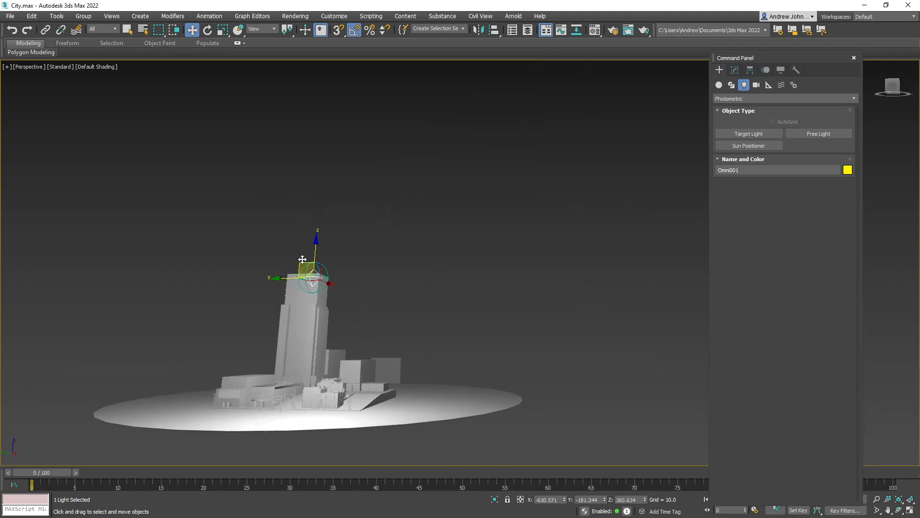
Lower the omni light and shift it away from the tower, to about Y -356, Z 199
{"action": "left_click_drag", "start_coordinate": [303, 260], "coordinate": [405, 360]}
{"action": "scroll", "coordinate": [386, 357], "scroll_direction": "up", "scroll_amount": 4}
{"action": "scroll", "coordinate": [404, 357], "scroll_direction": "up", "scroll_amount": 1}
{"action": "scroll", "coordinate": [402, 355], "scroll_direction": "down", "scroll_amount": 2}
{"action": "mouse_move", "coordinate": [310, 344]}
{"action": "left_mouse_down"}
{"action": "mouse_move", "coordinate": [364, 338]}
{"action": "mouse_move", "coordinate": [315, 327]}
{"action": "left_mouse_up"}
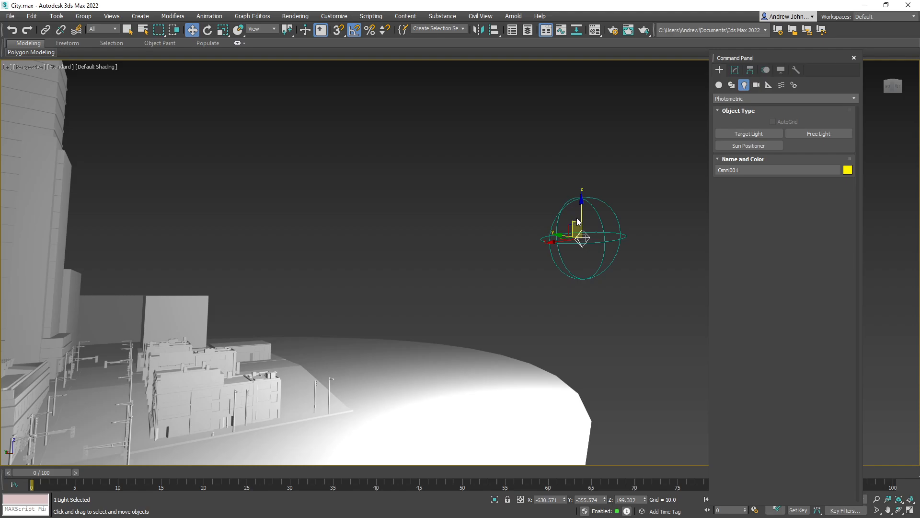
Move the omni light back towards the low buildings, to about Y -195, Z 179
{"action": "mouse_move", "coordinate": [576, 223]}
{"action": "left_mouse_down"}
{"action": "mouse_move", "coordinate": [374, 259]}
{"action": "mouse_move", "coordinate": [522, 243]}
{"action": "mouse_move", "coordinate": [431, 226]}
{"action": "mouse_move", "coordinate": [445, 230]}
{"action": "left_mouse_up"}
{"action": "scroll", "coordinate": [408, 285], "scroll_direction": "down", "scroll_amount": 4}
{"action": "scroll", "coordinate": [481, 302], "scroll_direction": "up", "scroll_amount": 5}
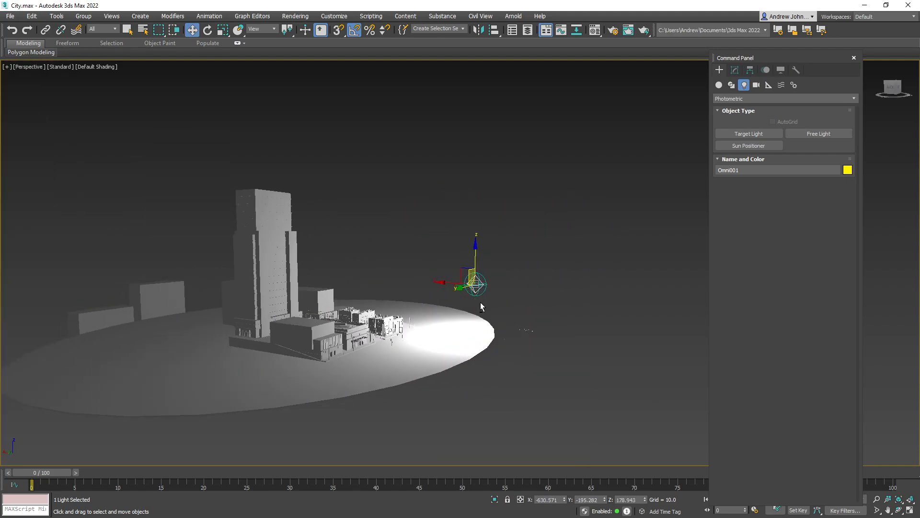
{"action": "left_click_drag", "start_coordinate": [461, 317], "coordinate": [499, 303]}
{"action": "scroll", "coordinate": [498, 303], "scroll_direction": "down", "scroll_amount": 4}
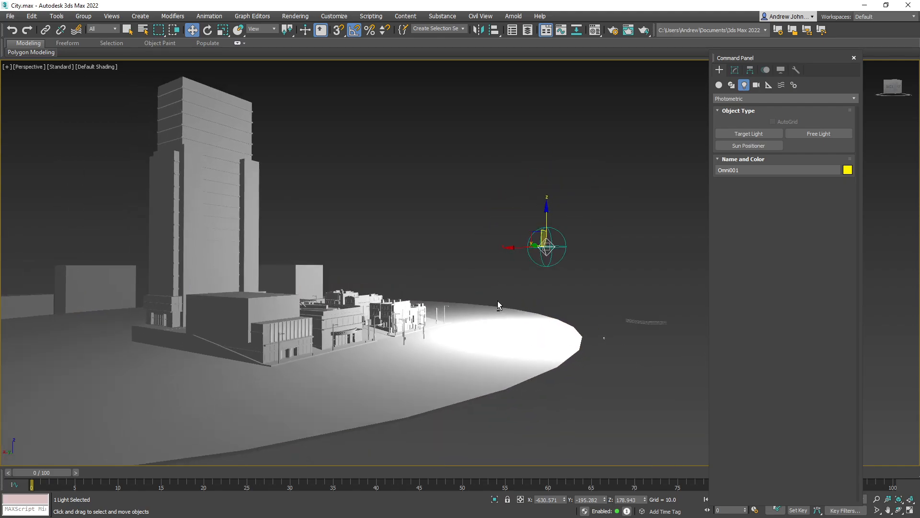
{"action": "scroll", "coordinate": [498, 303], "scroll_direction": "up", "scroll_amount": 4}
{"action": "scroll", "coordinate": [497, 310], "scroll_direction": "down", "scroll_amount": 3}
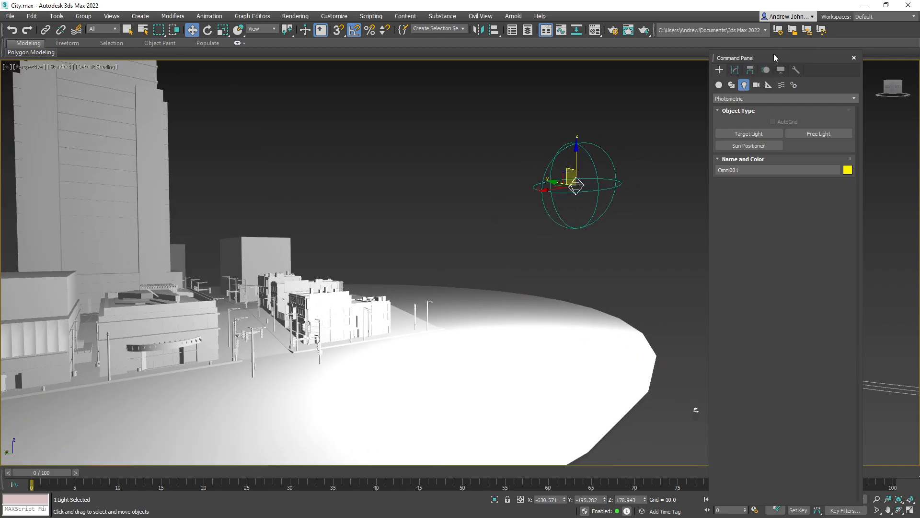
Open the omni light's parameters and switch the light off and back on to compare its effect on the scene
{"action": "left_click", "coordinate": [734, 70]}
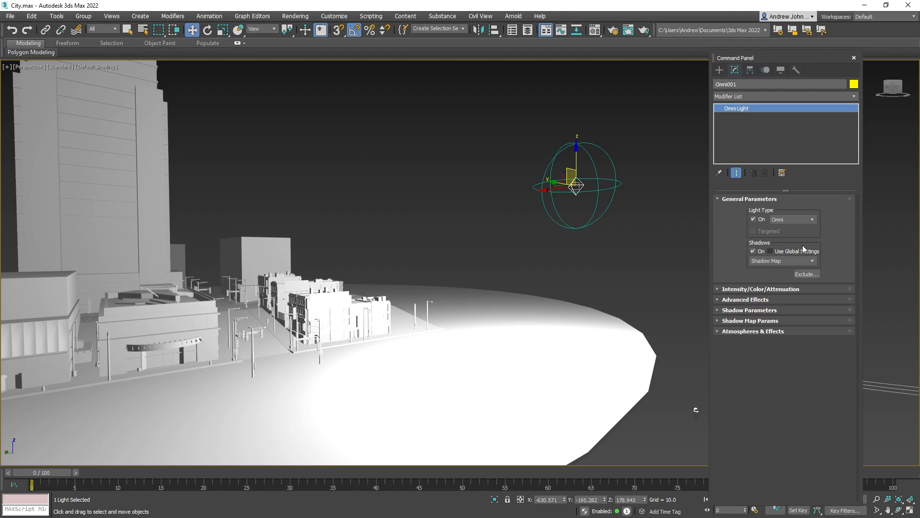
{"action": "left_click", "coordinate": [752, 218]}
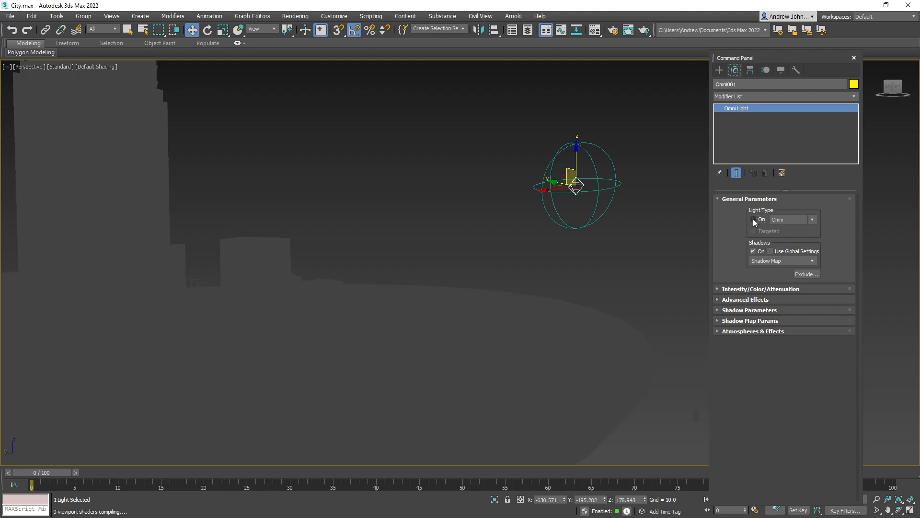
{"action": "left_click", "coordinate": [753, 219]}
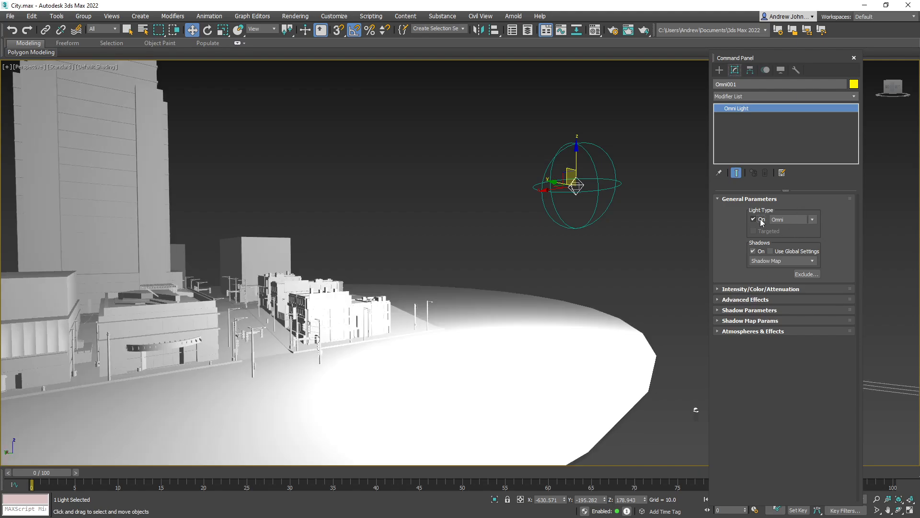
{"action": "left_click", "coordinate": [752, 251]}
Move the omni light horizontally to about X -600, Y -261 at the same height
{"action": "left_click_drag", "start_coordinate": [338, 338], "coordinate": [274, 373]}
{"action": "scroll", "coordinate": [384, 312], "scroll_direction": "up", "scroll_amount": 2}
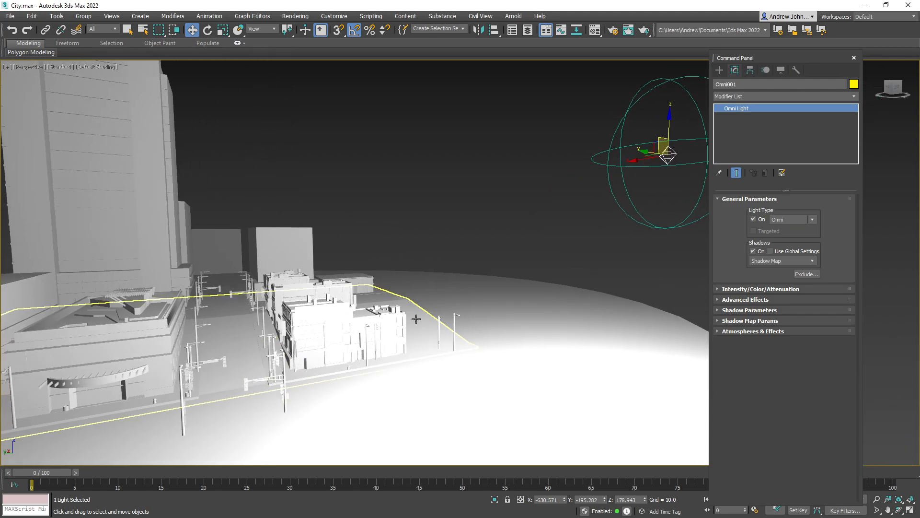
{"action": "mouse_move", "coordinate": [641, 159]}
{"action": "left_mouse_down"}
{"action": "mouse_move", "coordinate": [640, 151]}
{"action": "mouse_move", "coordinate": [433, 171]}
{"action": "mouse_move", "coordinate": [489, 173]}
{"action": "mouse_move", "coordinate": [518, 212]}
{"action": "mouse_move", "coordinate": [524, 225]}
{"action": "mouse_move", "coordinate": [475, 222]}
{"action": "mouse_move", "coordinate": [485, 271]}
{"action": "left_mouse_up"}
{"action": "mouse_move", "coordinate": [462, 196]}
{"action": "left_mouse_down"}
{"action": "mouse_move", "coordinate": [556, 198]}
{"action": "mouse_move", "coordinate": [413, 195]}
{"action": "mouse_move", "coordinate": [605, 185]}
{"action": "mouse_move", "coordinate": [588, 186]}
{"action": "left_mouse_up"}
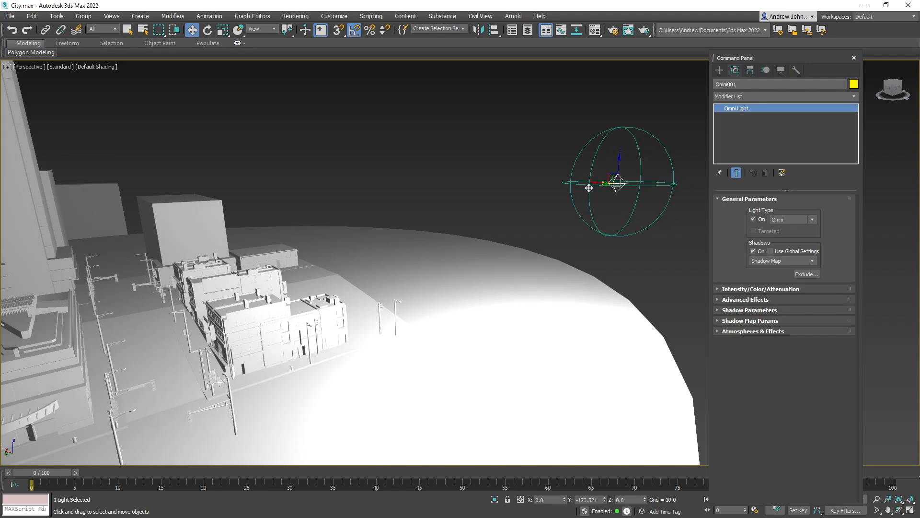
{"action": "left_click_drag", "start_coordinate": [475, 276], "coordinate": [507, 232]}
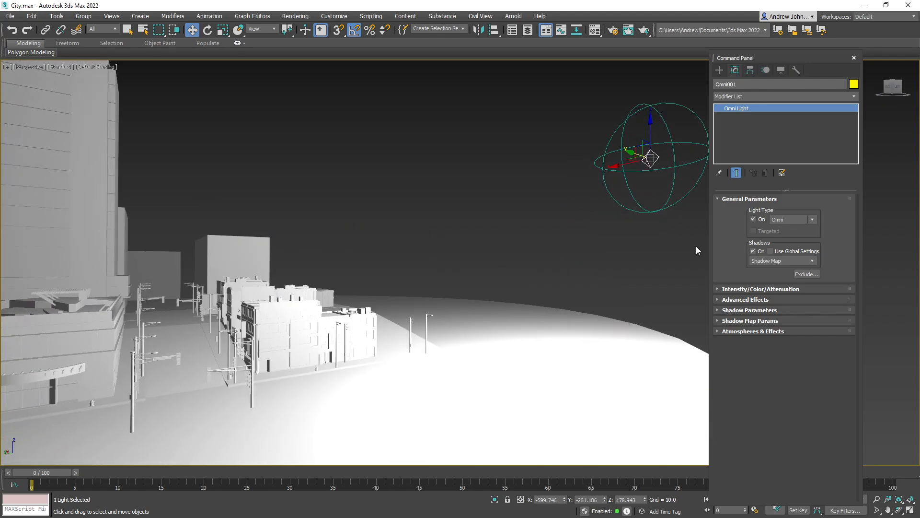
Set the omni light's multiplier to about 49.64 and its colour to dark blue with red 4, green 43, blue 66
{"action": "left_click", "coordinate": [718, 288]}
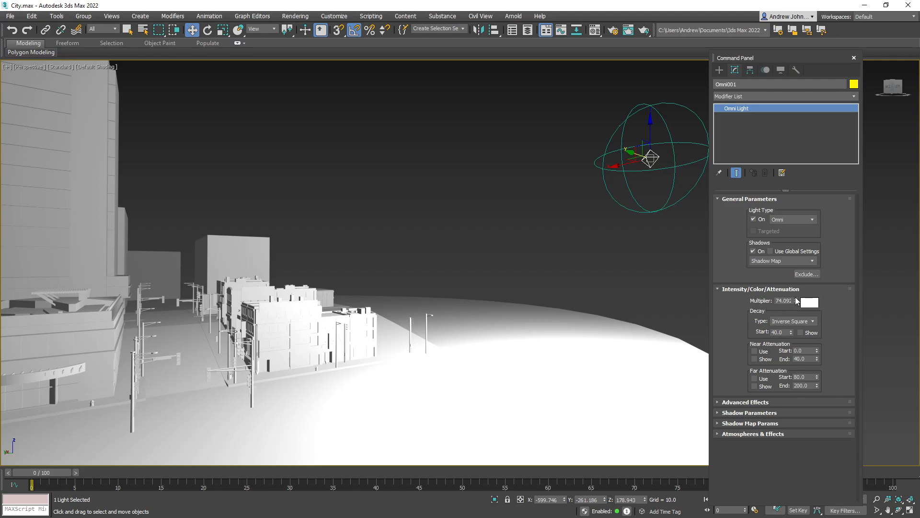
{"action": "left_click_drag", "start_coordinate": [795, 302], "coordinate": [819, 314]}
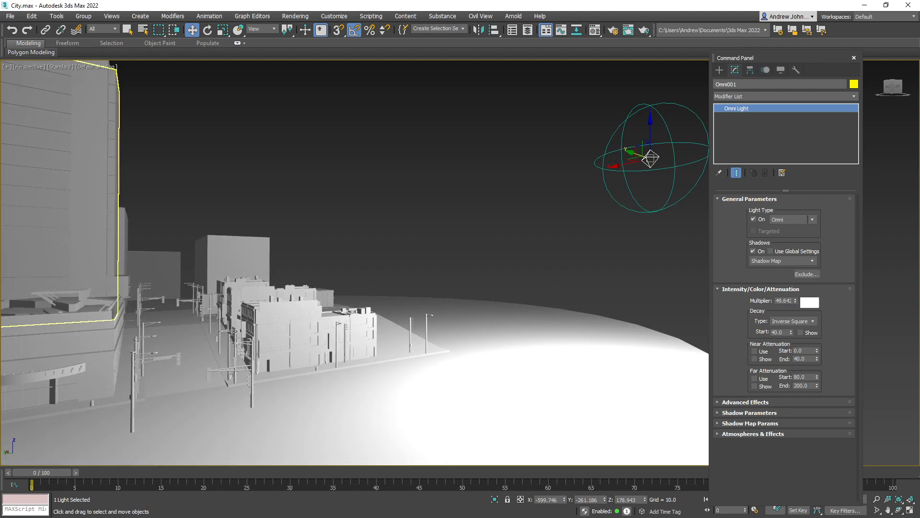
{"action": "left_click", "coordinate": [810, 302]}
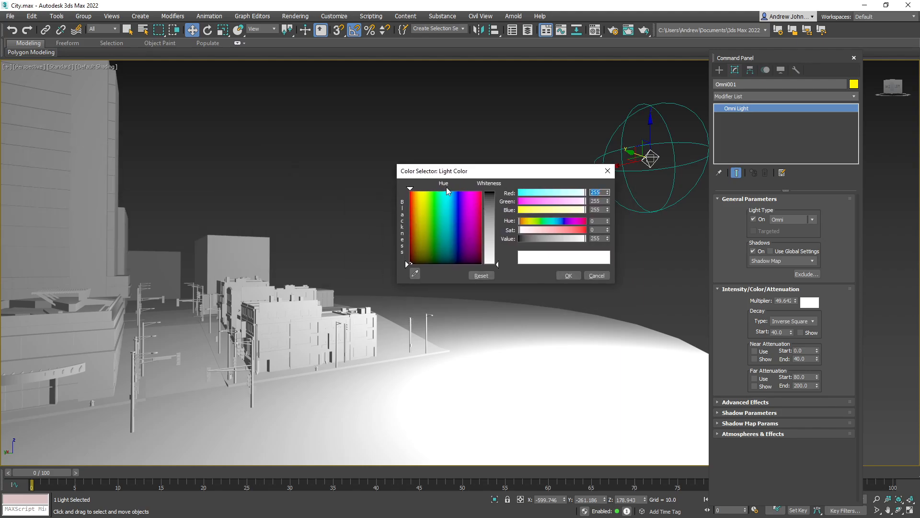
{"action": "left_click", "coordinate": [450, 211]}
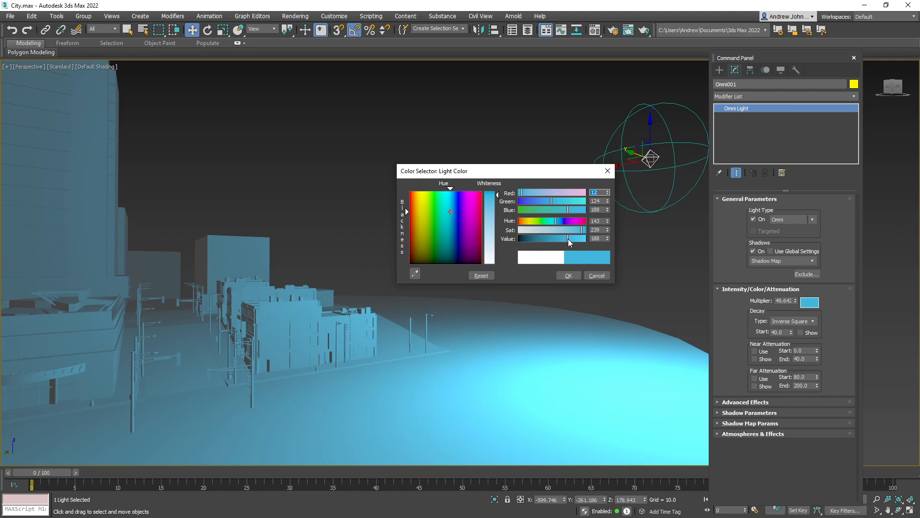
{"action": "left_click_drag", "start_coordinate": [568, 238], "coordinate": [536, 241]}
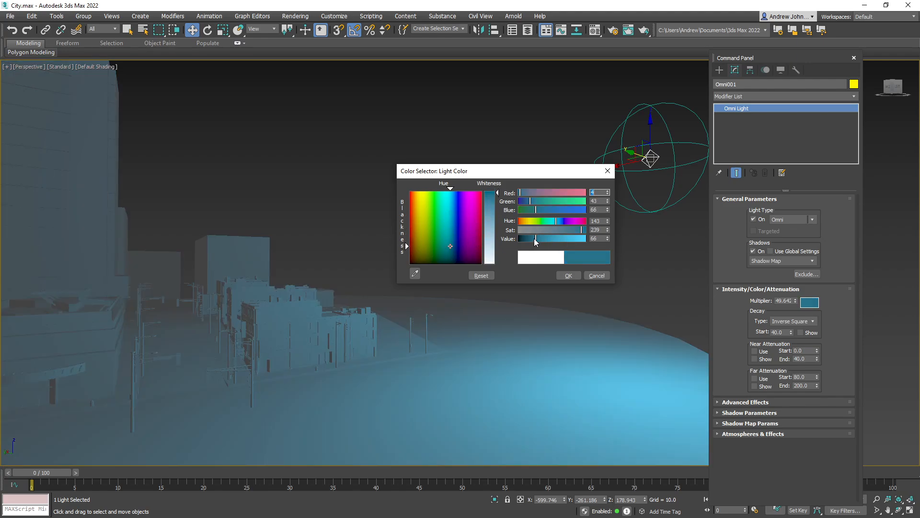
{"action": "left_click", "coordinate": [576, 276]}
Examine how the blue light falls on the tower, streets and low buildings from near and far viewpoints
{"action": "left_click_drag", "start_coordinate": [516, 287], "coordinate": [433, 351]}
{"action": "scroll", "coordinate": [433, 325], "scroll_direction": "down", "scroll_amount": 1}
{"action": "scroll", "coordinate": [554, 310], "scroll_direction": "down", "scroll_amount": 1}
{"action": "scroll", "coordinate": [474, 332], "scroll_direction": "down", "scroll_amount": 1}
{"action": "scroll", "coordinate": [475, 332], "scroll_direction": "down", "scroll_amount": 1}
{"action": "scroll", "coordinate": [448, 345], "scroll_direction": "down", "scroll_amount": 1}
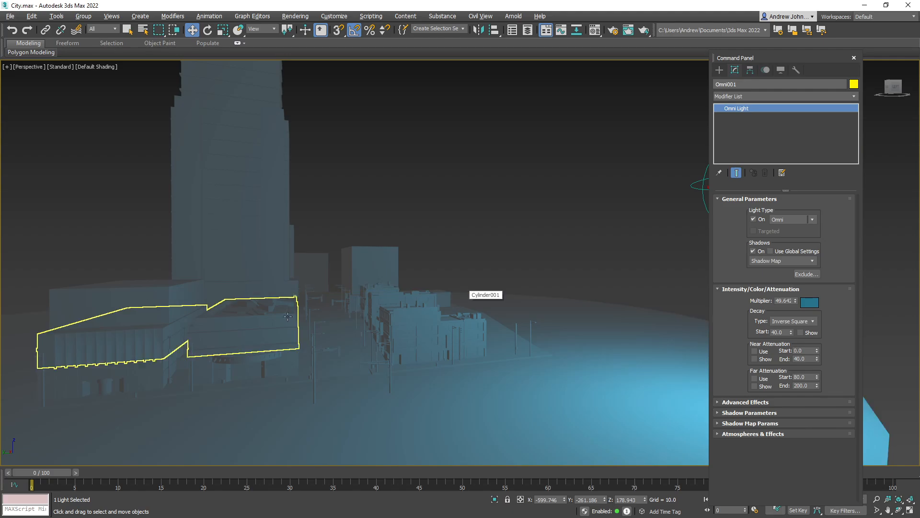
{"action": "left_click_drag", "start_coordinate": [320, 358], "coordinate": [400, 311]}
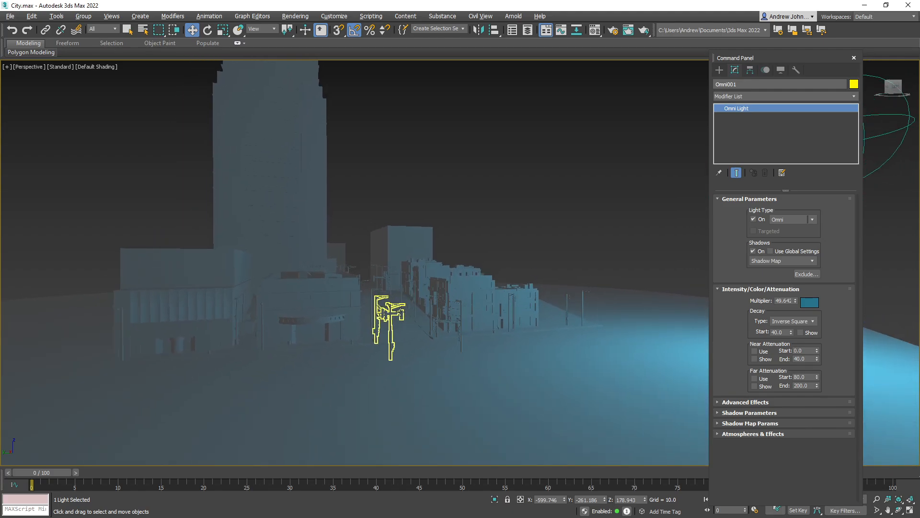
{"action": "left_click", "coordinate": [551, 151]}
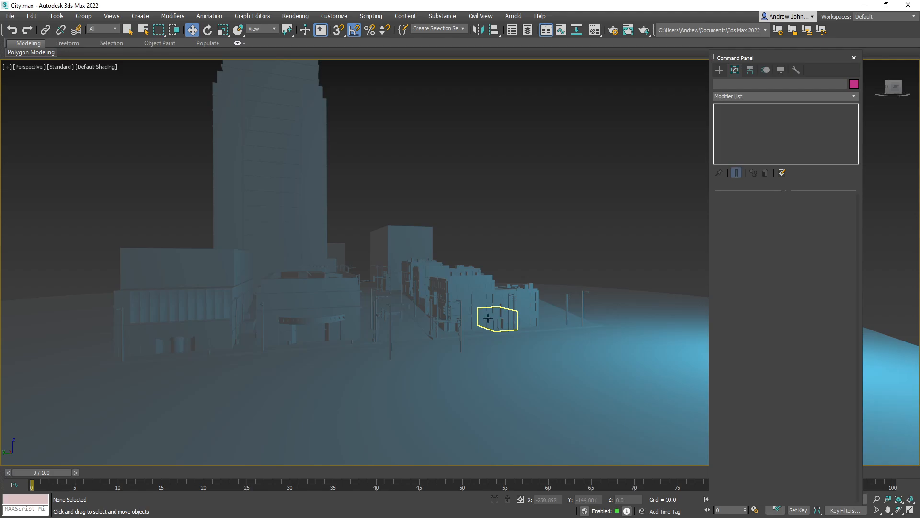
{"action": "scroll", "coordinate": [488, 318], "scroll_direction": "up", "scroll_amount": 5}
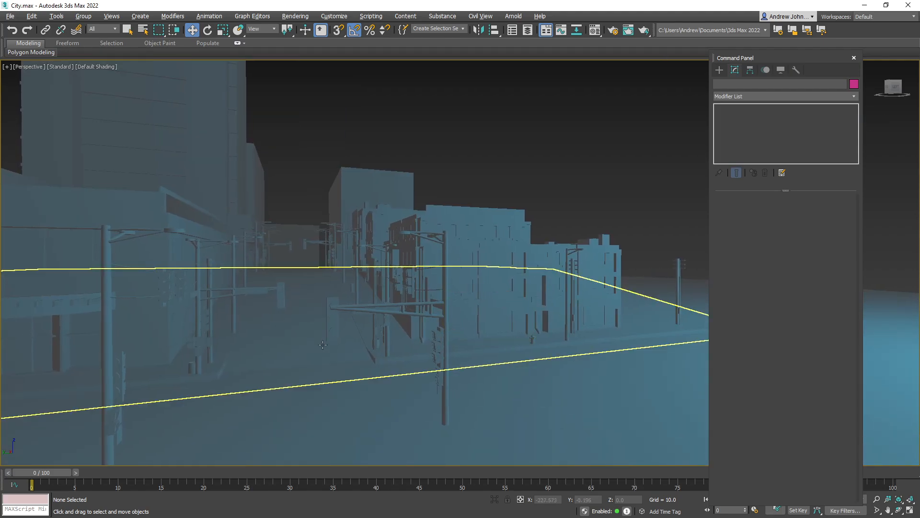
{"action": "scroll", "coordinate": [458, 319], "scroll_direction": "up", "scroll_amount": 4}
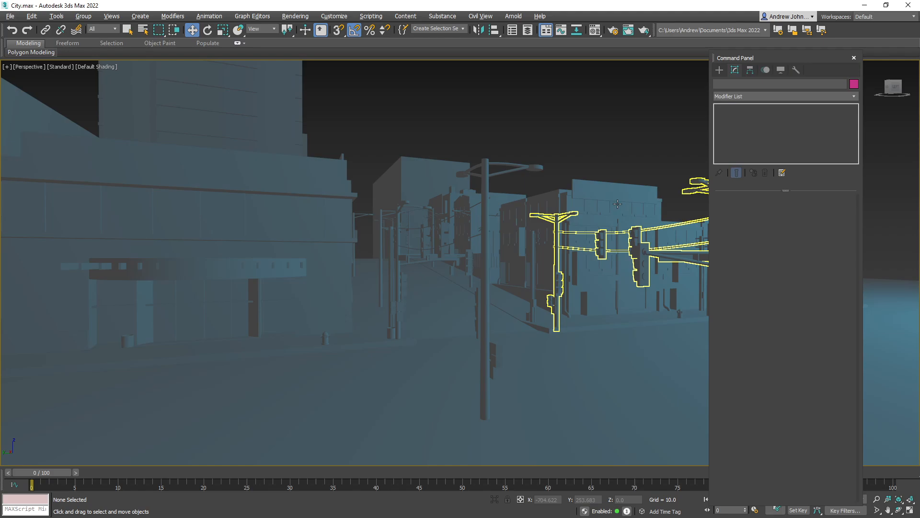
{"action": "left_click_drag", "start_coordinate": [581, 239], "coordinate": [304, 289]}
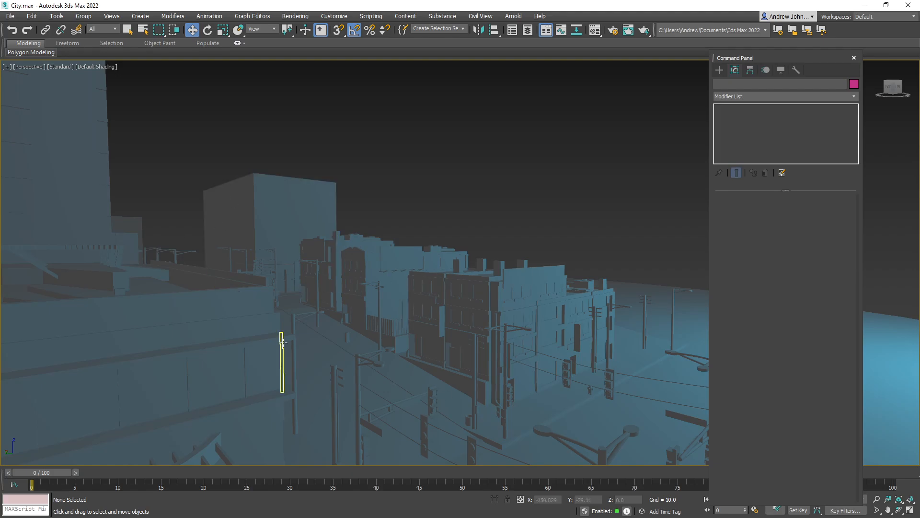
{"action": "left_click_drag", "start_coordinate": [282, 354], "coordinate": [289, 383]}
{"action": "scroll", "coordinate": [305, 294], "scroll_direction": "down", "scroll_amount": 5}
{"action": "left_click_drag", "start_coordinate": [305, 295], "coordinate": [262, 295]}
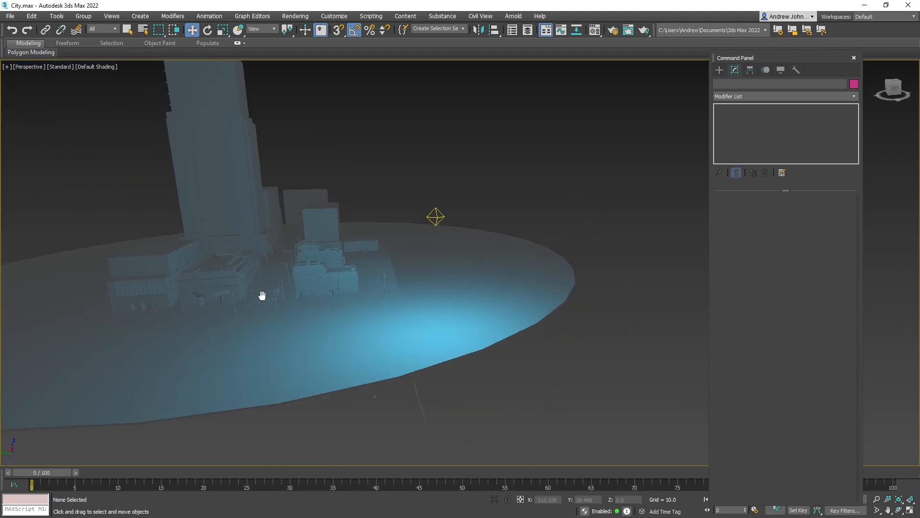
Select the omni light and move it nearer to the buildings, to about X -510, Y -188
{"action": "left_click", "coordinate": [436, 216]}
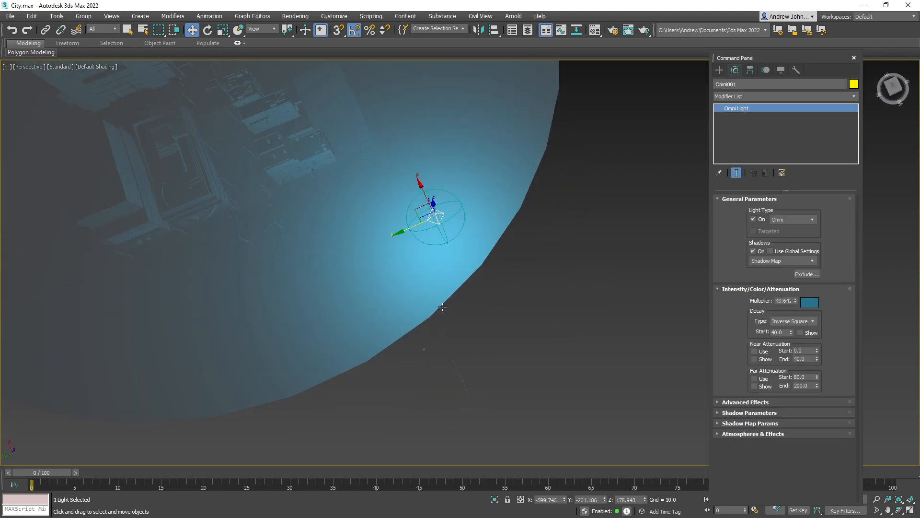
{"action": "left_click", "coordinate": [419, 211]}
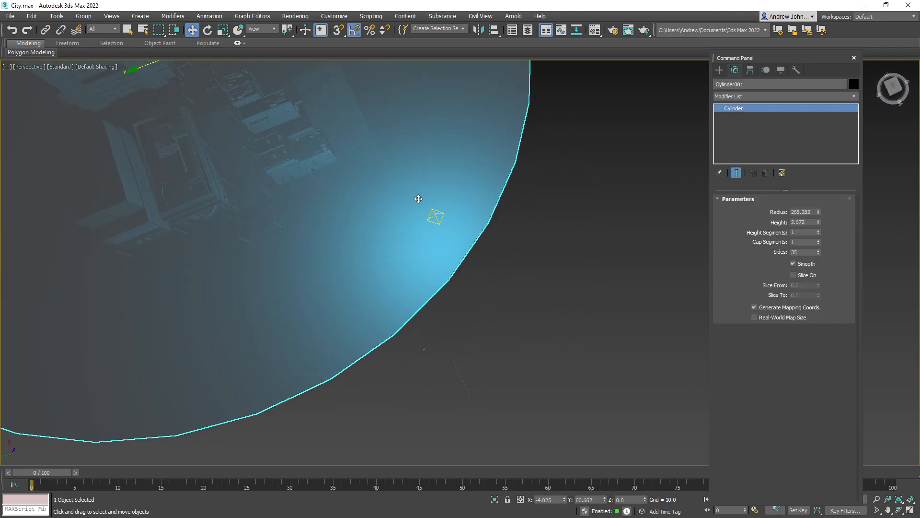
{"action": "left_click", "coordinate": [435, 220]}
{"action": "left_click_drag", "start_coordinate": [415, 211], "coordinate": [343, 176]}
{"action": "mouse_move", "coordinate": [345, 216]}
{"action": "left_mouse_down"}
{"action": "mouse_move", "coordinate": [290, 244]}
{"action": "mouse_move", "coordinate": [378, 216]}
{"action": "mouse_move", "coordinate": [353, 225]}
{"action": "left_mouse_up"}
{"action": "scroll", "coordinate": [290, 244], "scroll_direction": "up", "scroll_amount": 5}
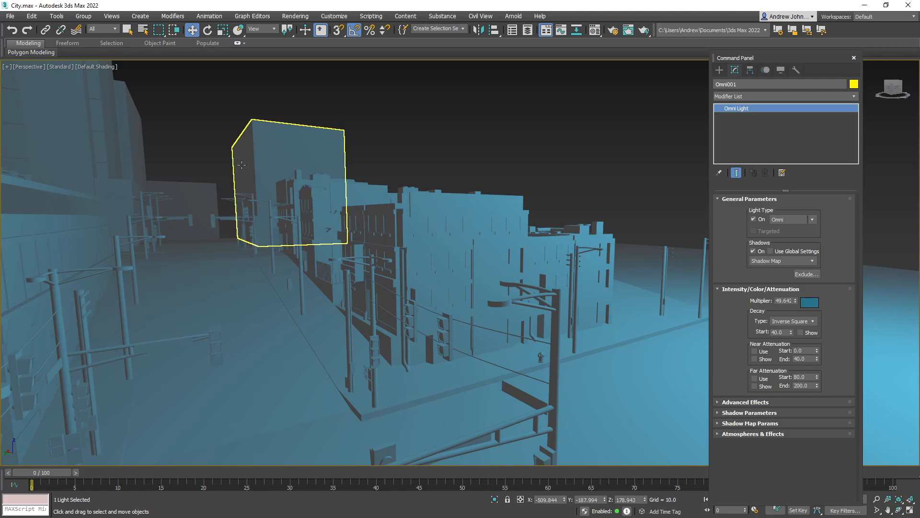
{"action": "scroll", "coordinate": [228, 233], "scroll_direction": "up", "scroll_amount": 3}
{"action": "scroll", "coordinate": [255, 244], "scroll_direction": "down", "scroll_amount": 8}
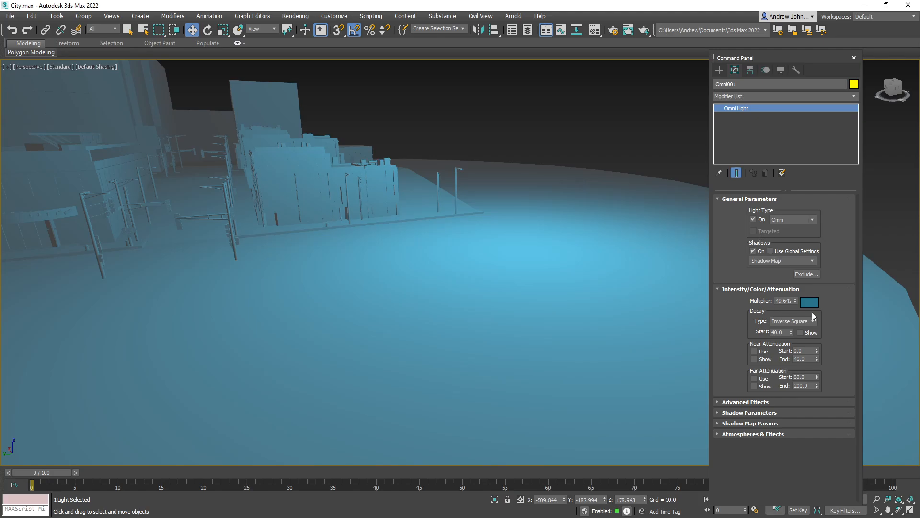
Set the omni light's decay start distance to 28.8
{"action": "scroll", "coordinate": [412, 222], "scroll_direction": "down", "scroll_amount": 5}
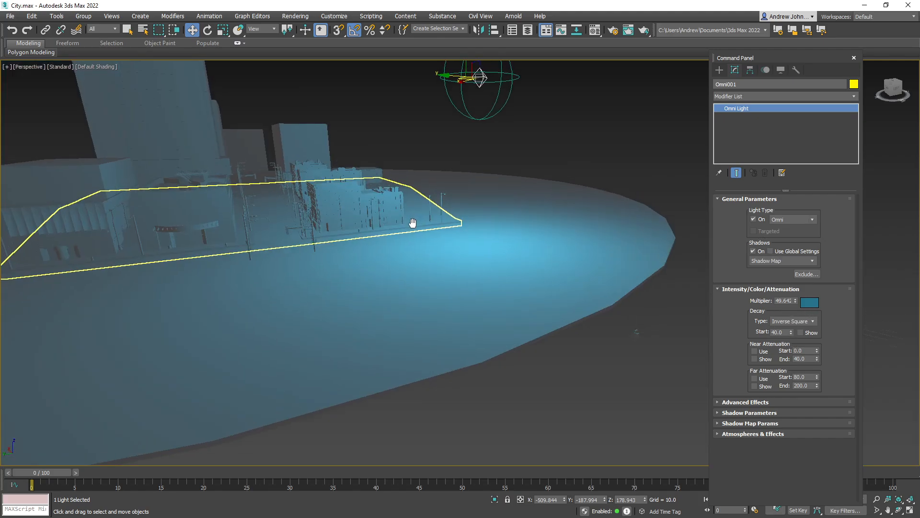
{"action": "left_click_drag", "start_coordinate": [413, 222], "coordinate": [418, 272]}
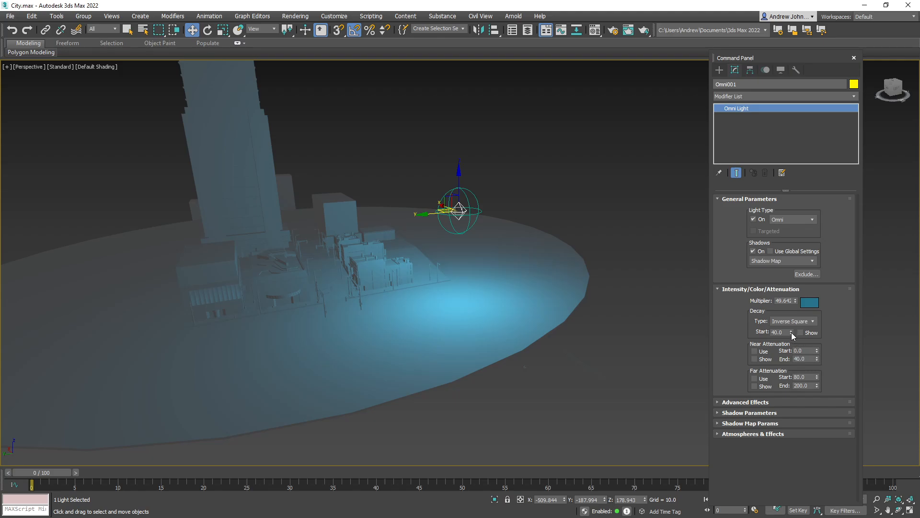
{"action": "mouse_move", "coordinate": [792, 332]}
{"action": "left_mouse_down"}
{"action": "mouse_move", "coordinate": [791, 351]}
{"action": "mouse_move", "coordinate": [779, 295]}
{"action": "mouse_move", "coordinate": [781, 366]}
{"action": "mouse_move", "coordinate": [782, 335]}
{"action": "mouse_move", "coordinate": [782, 343]}
{"action": "left_mouse_up"}
{"action": "scroll", "coordinate": [347, 278], "scroll_direction": "up", "scroll_amount": 4}
{"action": "scroll", "coordinate": [353, 282], "scroll_direction": "down", "scroll_amount": 2}
{"action": "left_click_drag", "start_coordinate": [353, 281], "coordinate": [365, 322]}
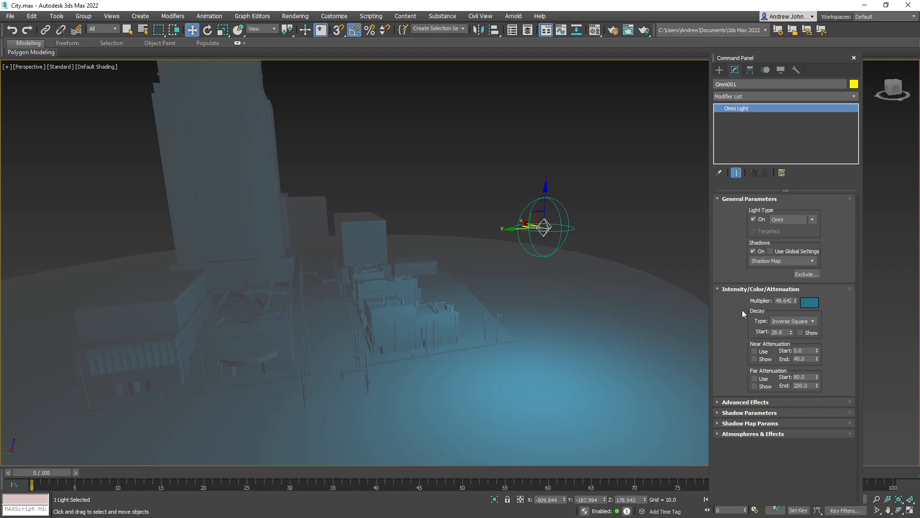
Try the None and Inverse decay types on the omni light, returning it to Inverse Square
{"action": "left_click", "coordinate": [813, 321]}
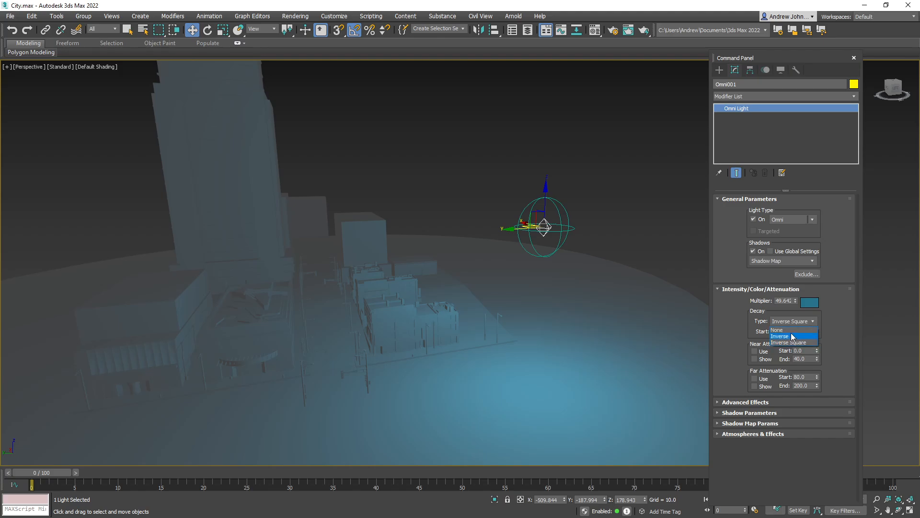
{"action": "left_click", "coordinate": [777, 331]}
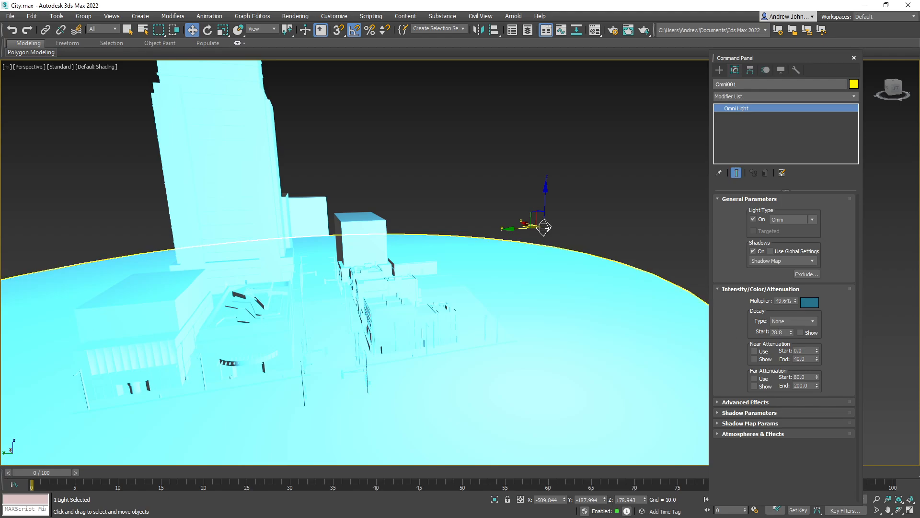
{"action": "left_click", "coordinate": [813, 320]}
{"action": "left_click", "coordinate": [786, 336]}
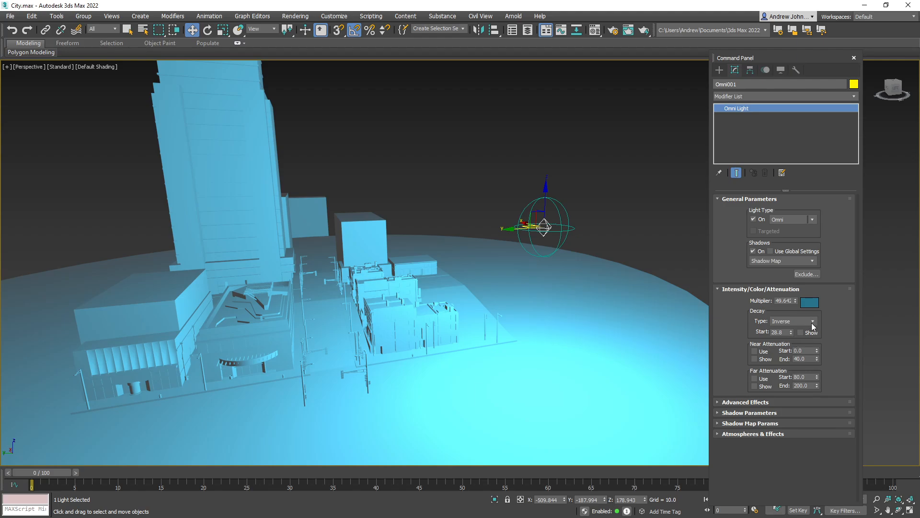
{"action": "left_click", "coordinate": [812, 322]}
{"action": "left_click", "coordinate": [795, 343]}
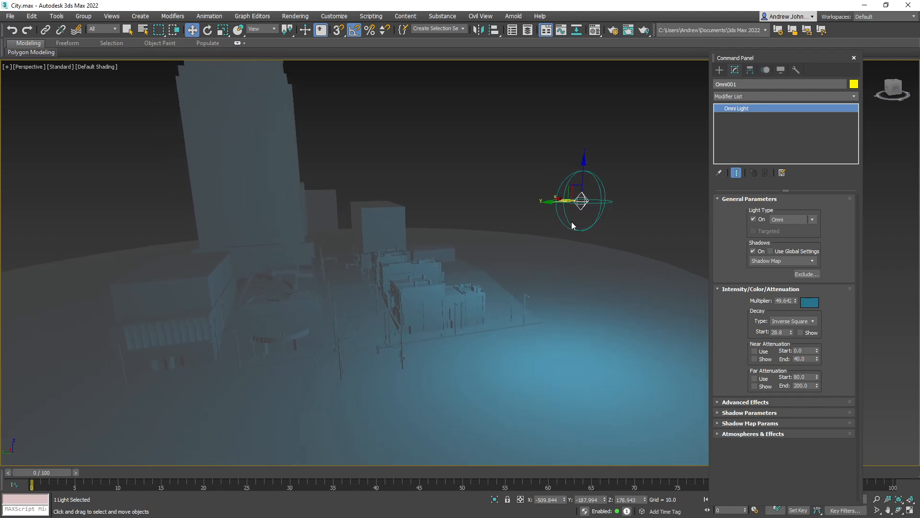
Move the omni light along Y to about -130 and raise its multiplier to about 115.6
{"action": "left_click_drag", "start_coordinate": [572, 221], "coordinate": [562, 252]}
{"action": "left_click_drag", "start_coordinate": [567, 200], "coordinate": [511, 210]}
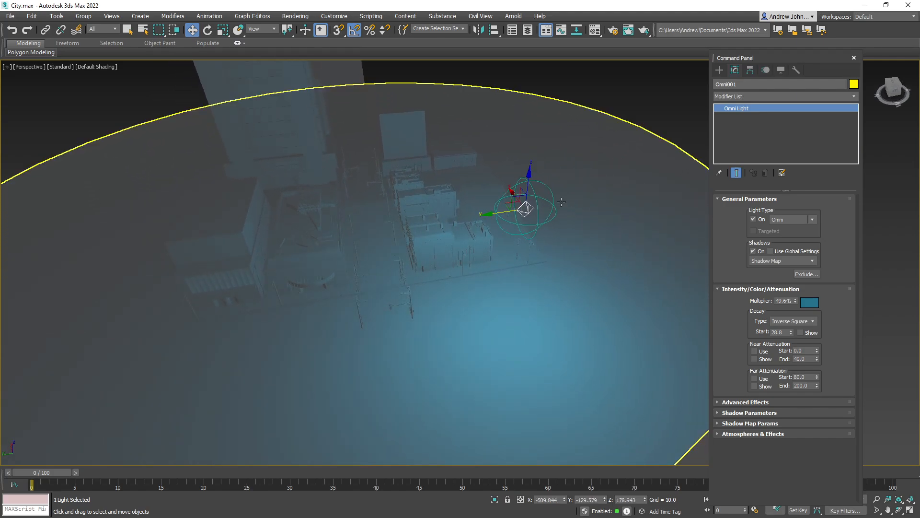
{"action": "left_click_drag", "start_coordinate": [796, 303], "coordinate": [794, 248]}
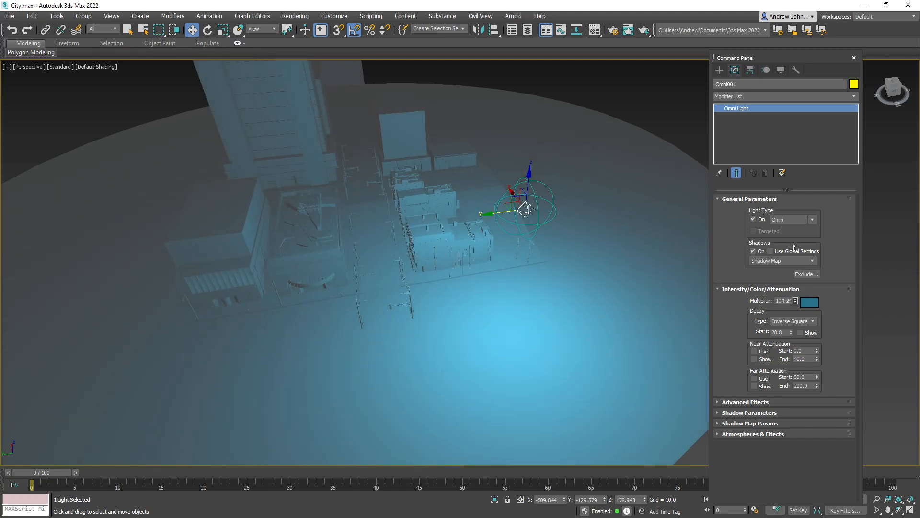
Examine how the brighter light falls on the tower, low buildings and ground from near and far viewpoints
{"action": "left_click_drag", "start_coordinate": [441, 257], "coordinate": [434, 230]}
{"action": "scroll", "coordinate": [427, 277], "scroll_direction": "down", "scroll_amount": 4}
{"action": "left_click_drag", "start_coordinate": [427, 277], "coordinate": [554, 280]}
{"action": "scroll", "coordinate": [412, 273], "scroll_direction": "up", "scroll_amount": 6}
{"action": "scroll", "coordinate": [443, 284], "scroll_direction": "down", "scroll_amount": 4}
{"action": "scroll", "coordinate": [442, 283], "scroll_direction": "up", "scroll_amount": 2}
{"action": "scroll", "coordinate": [438, 304], "scroll_direction": "down", "scroll_amount": 3}
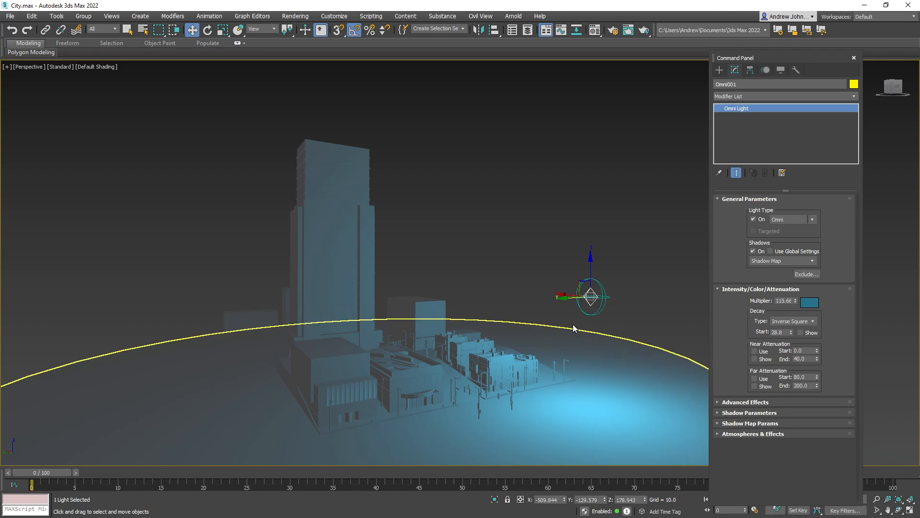
Copy the omni light to the other side of the tower at about X -91, Y 323 and raise the copy to about Z 590
{"action": "left_click_drag", "start_coordinate": [576, 307], "coordinate": [578, 366]}
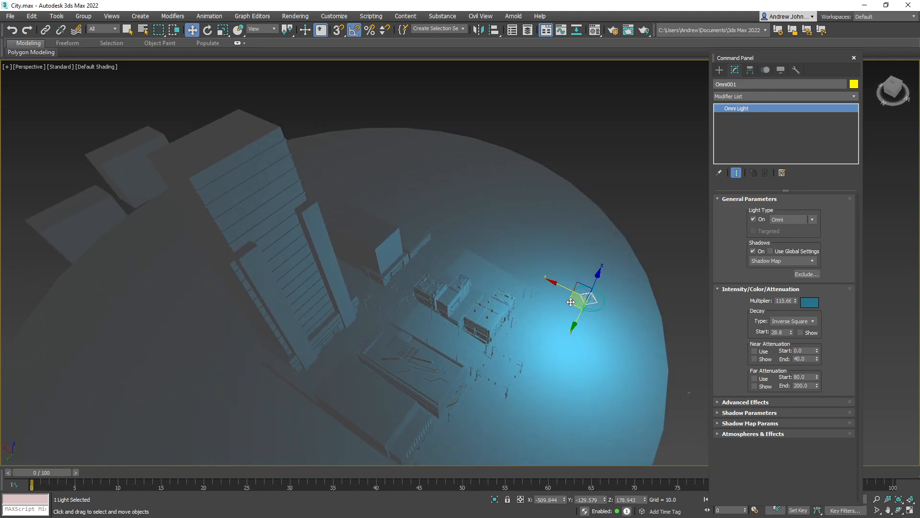
{"action": "mouse_move", "coordinate": [571, 300]}
{"action": "left_mouse_down", "text": "shift"}
{"action": "mouse_move", "coordinate": [367, 355]}
{"action": "mouse_move", "coordinate": [202, 382]}
{"action": "mouse_move", "coordinate": [230, 383]}
{"action": "left_mouse_up", "text": "shift"}
{"action": "left_click", "coordinate": [472, 306]}
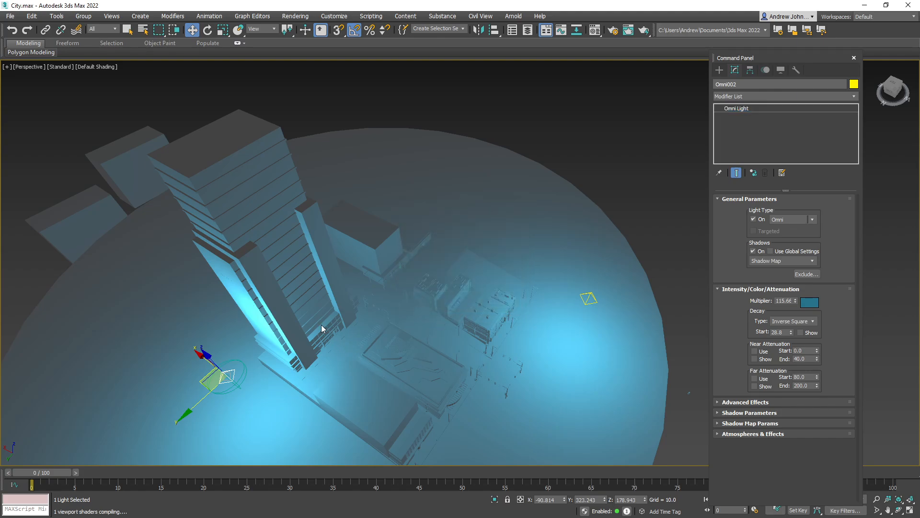
{"action": "mouse_move", "coordinate": [321, 324]}
{"action": "left_mouse_down", "text": "alt"}
{"action": "mouse_move", "coordinate": [313, 328]}
{"action": "mouse_move", "coordinate": [272, 263]}
{"action": "left_mouse_up", "text": "alt"}
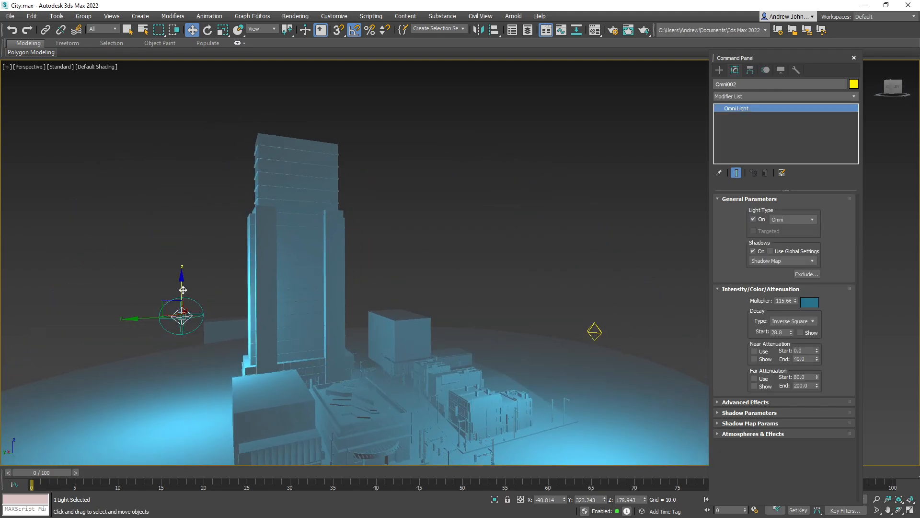
{"action": "left_click_drag", "start_coordinate": [179, 289], "coordinate": [157, 23]}
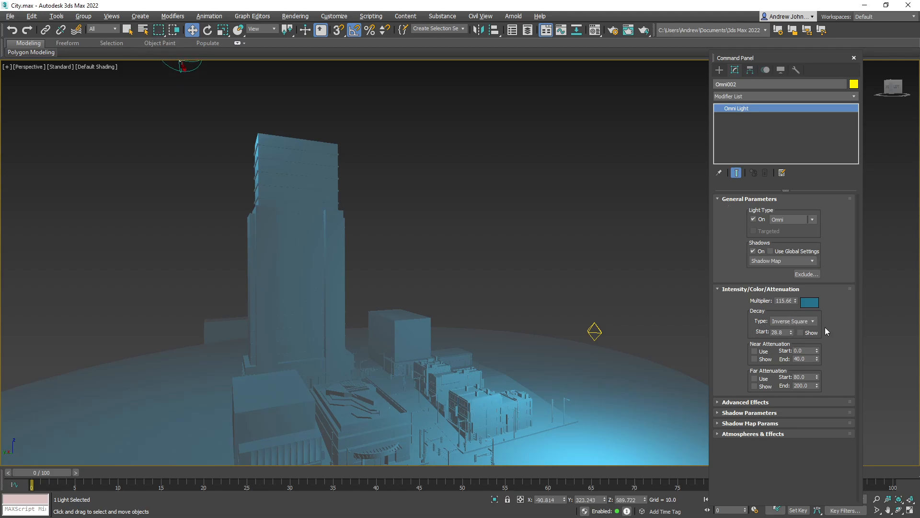
Set the copied light's decay to None, its multiplier to 5.783 and its colour to dark blue with red 5, green 5, blue 16
{"action": "left_click", "coordinate": [786, 330]}
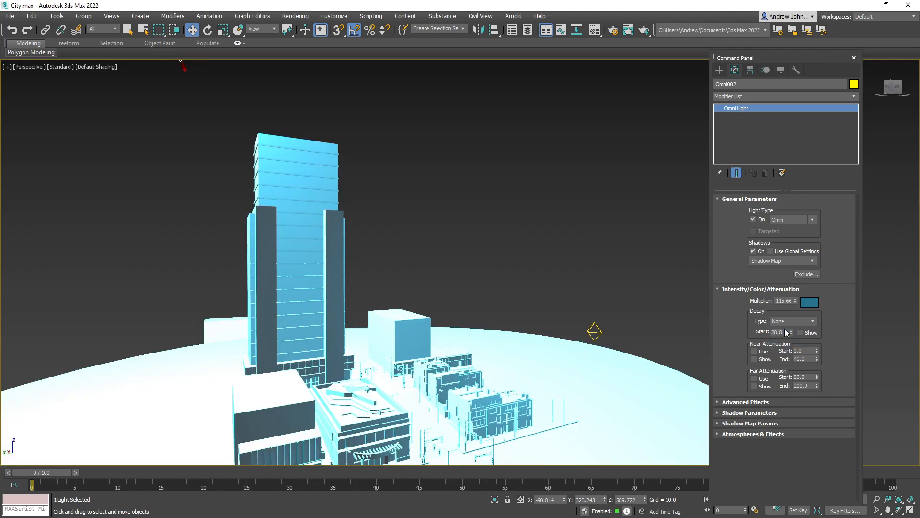
{"action": "left_click_drag", "start_coordinate": [798, 304], "coordinate": [795, 346]}
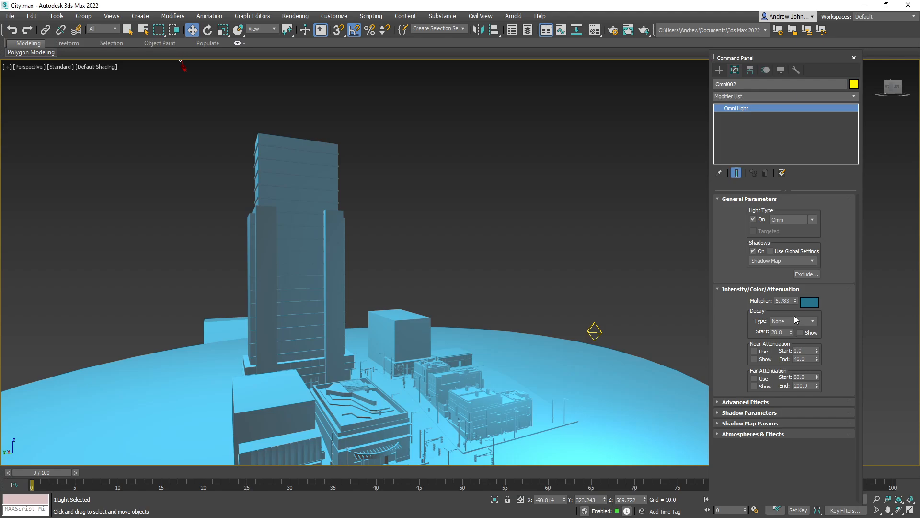
{"action": "left_click", "coordinate": [810, 302]}
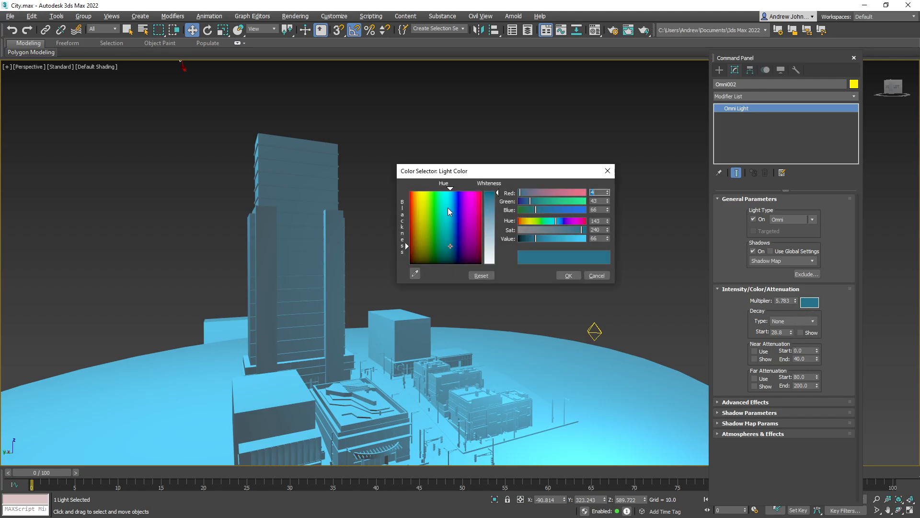
{"action": "left_click_drag", "start_coordinate": [433, 206], "coordinate": [458, 239]}
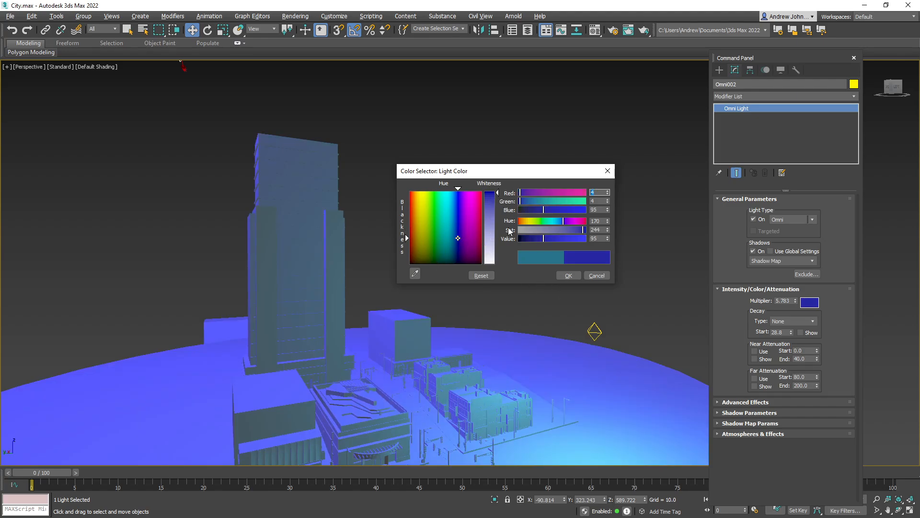
{"action": "left_click_drag", "start_coordinate": [537, 240], "coordinate": [530, 239]}
{"action": "left_click_drag", "start_coordinate": [583, 230], "coordinate": [563, 234]}
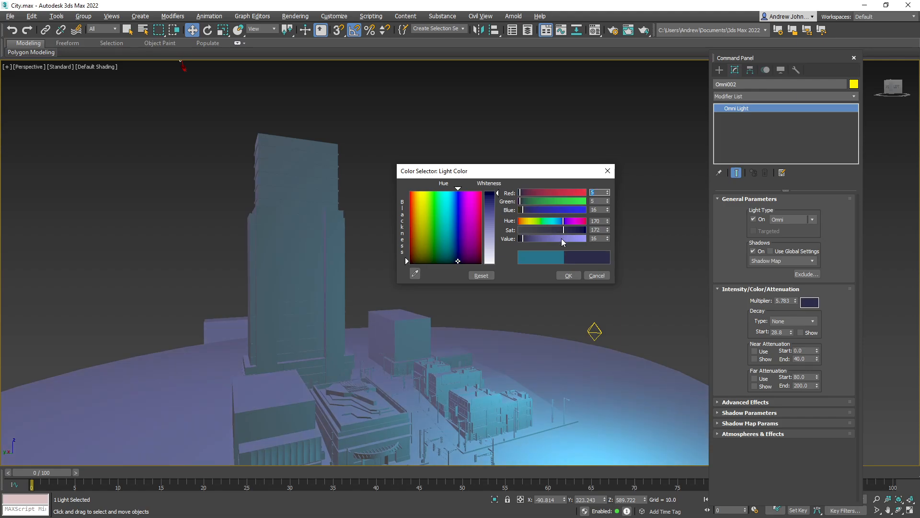
{"action": "left_click_drag", "start_coordinate": [447, 380], "coordinate": [496, 329]}
{"action": "left_click", "coordinate": [569, 276]}
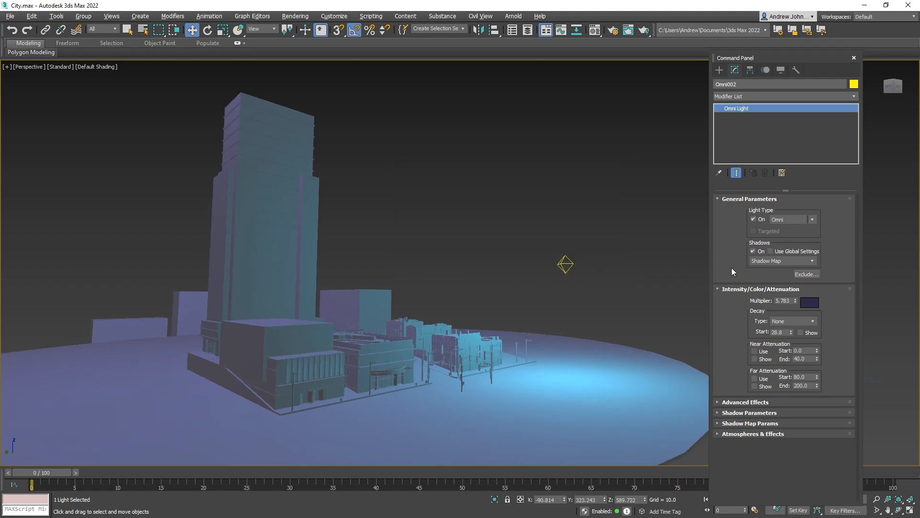
Turn off shadows for the high dark blue omni light
{"action": "left_click_drag", "start_coordinate": [360, 238], "coordinate": [381, 303]}
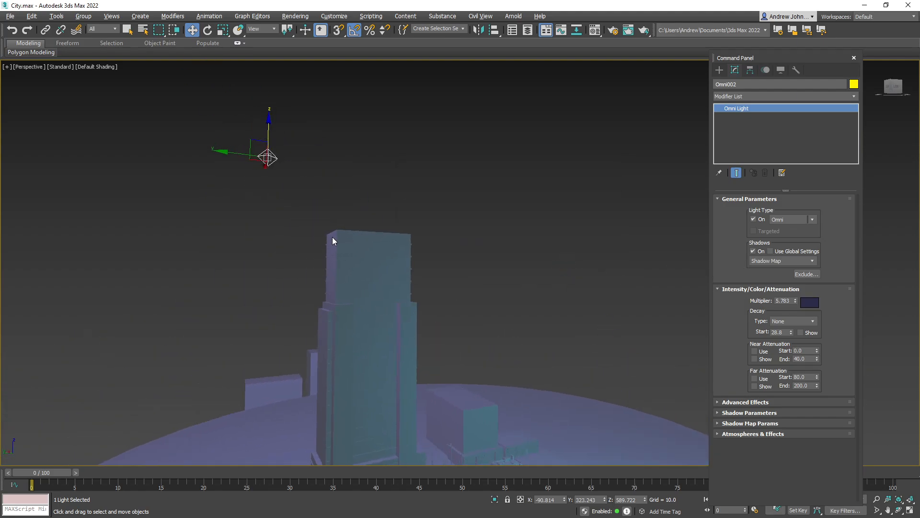
{"action": "left_click_drag", "start_coordinate": [332, 237], "coordinate": [292, 210]}
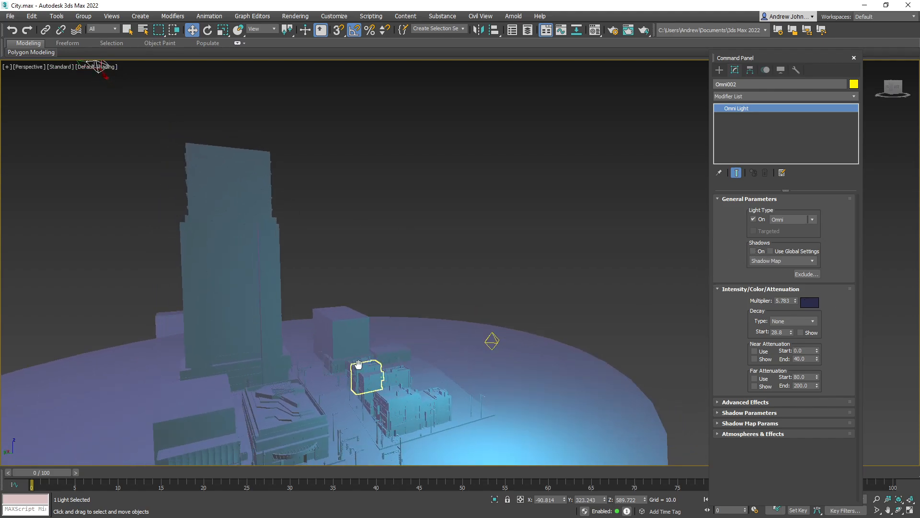
{"action": "scroll", "coordinate": [359, 370], "scroll_direction": "up", "scroll_amount": 4}
{"action": "left_click_drag", "start_coordinate": [360, 370], "coordinate": [316, 334]}
{"action": "scroll", "coordinate": [380, 288], "scroll_direction": "down", "scroll_amount": 2}
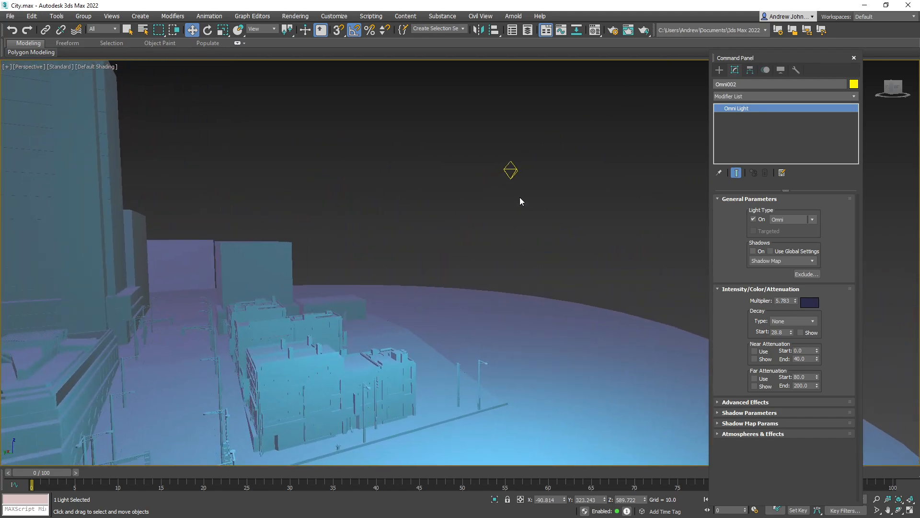
Select the original omni light near the low buildings and raise its multiplier to about 182.7
{"action": "left_click", "coordinate": [511, 170]}
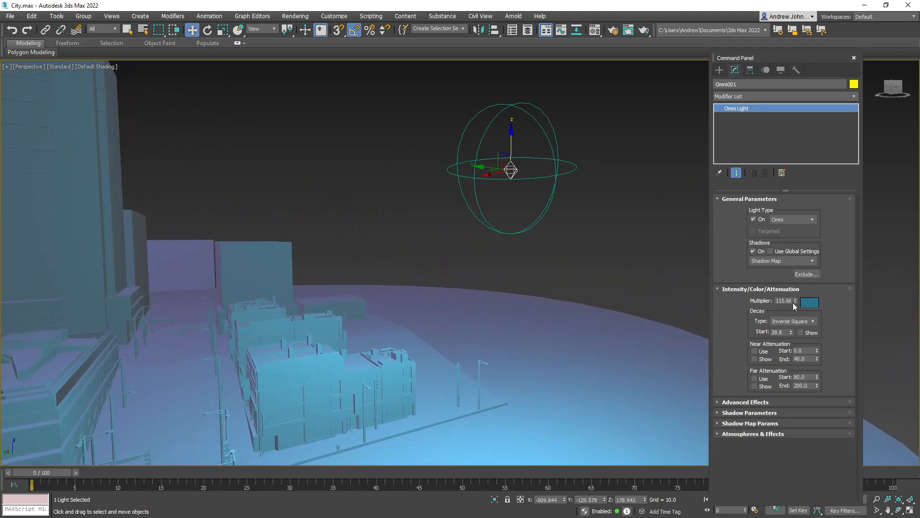
{"action": "left_click_drag", "start_coordinate": [794, 304], "coordinate": [797, 278]}
{"action": "mouse_move", "coordinate": [295, 329]}
{"action": "left_mouse_down"}
{"action": "mouse_move", "coordinate": [384, 286]}
{"action": "mouse_move", "coordinate": [364, 259]}
{"action": "mouse_move", "coordinate": [421, 329]}
{"action": "mouse_move", "coordinate": [302, 326]}
{"action": "left_mouse_up"}
{"action": "scroll", "coordinate": [403, 302], "scroll_direction": "up", "scroll_amount": 10}
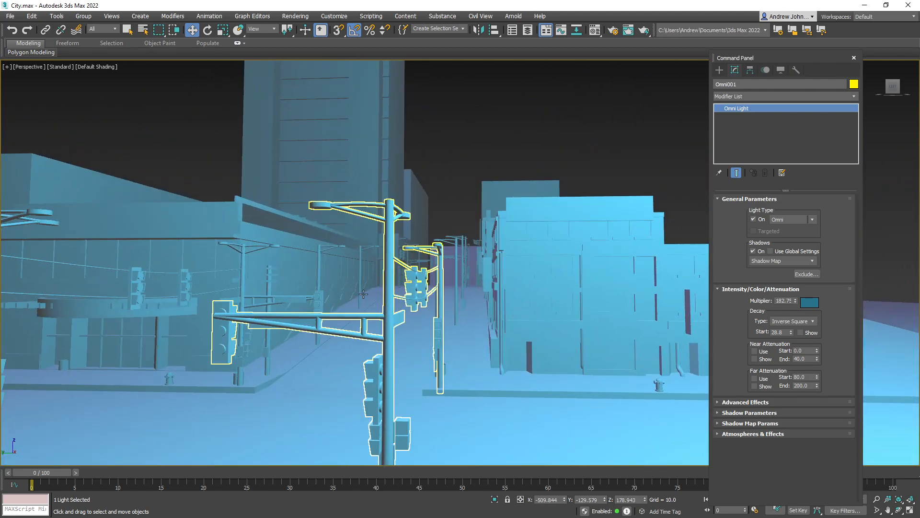
{"action": "left_click_drag", "start_coordinate": [412, 293], "coordinate": [251, 325]}
{"action": "scroll", "coordinate": [388, 309], "scroll_direction": "down", "scroll_amount": 5}
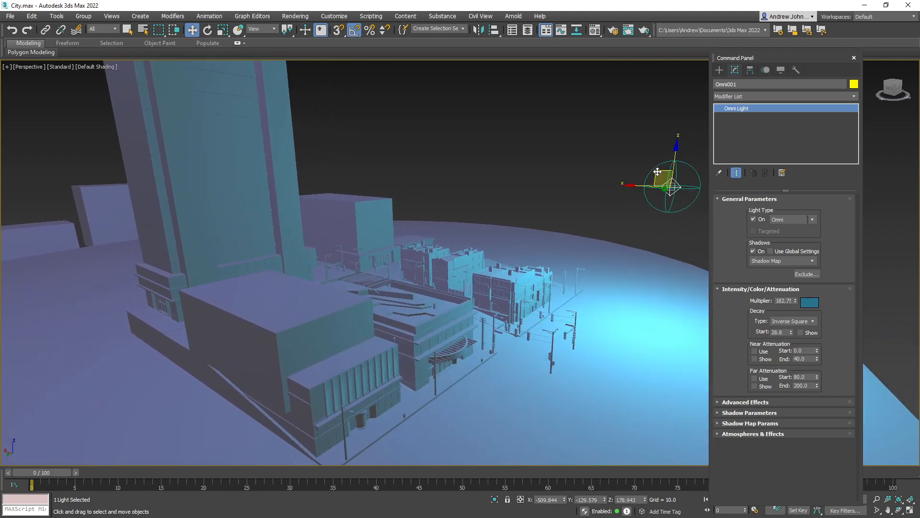
Copy the original omni light and place the copy beside the tower at about X -52, Y 347, Z 137.6
{"action": "mouse_move", "coordinate": [655, 171]}
{"action": "left_mouse_down"}
{"action": "mouse_move", "coordinate": [154, 189]}
{"action": "mouse_move", "coordinate": [134, 181]}
{"action": "mouse_move", "coordinate": [146, 169]}
{"action": "mouse_move", "coordinate": [168, 178]}
{"action": "left_mouse_up"}
{"action": "left_click", "coordinate": [462, 304]}
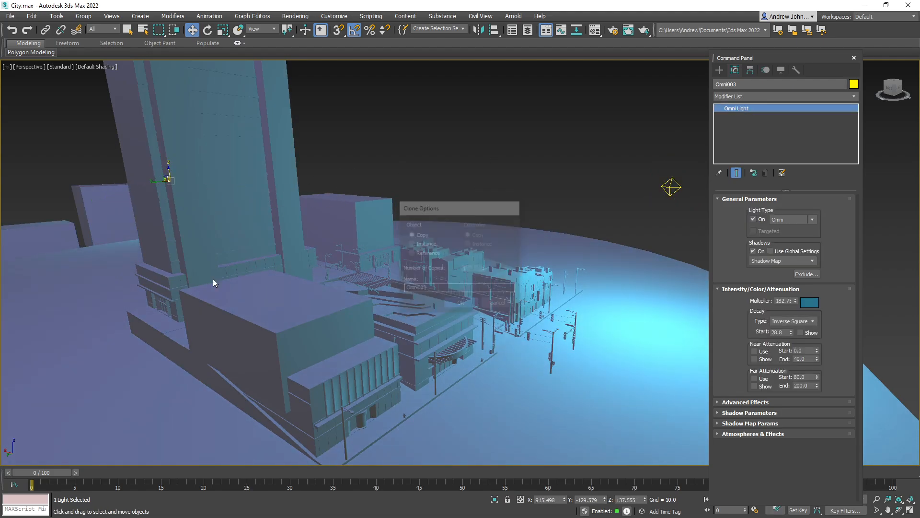
{"action": "mouse_move", "coordinate": [212, 278]}
{"action": "left_mouse_down"}
{"action": "mouse_move", "coordinate": [182, 271]}
{"action": "mouse_move", "coordinate": [219, 309]}
{"action": "mouse_move", "coordinate": [216, 320]}
{"action": "left_mouse_up"}
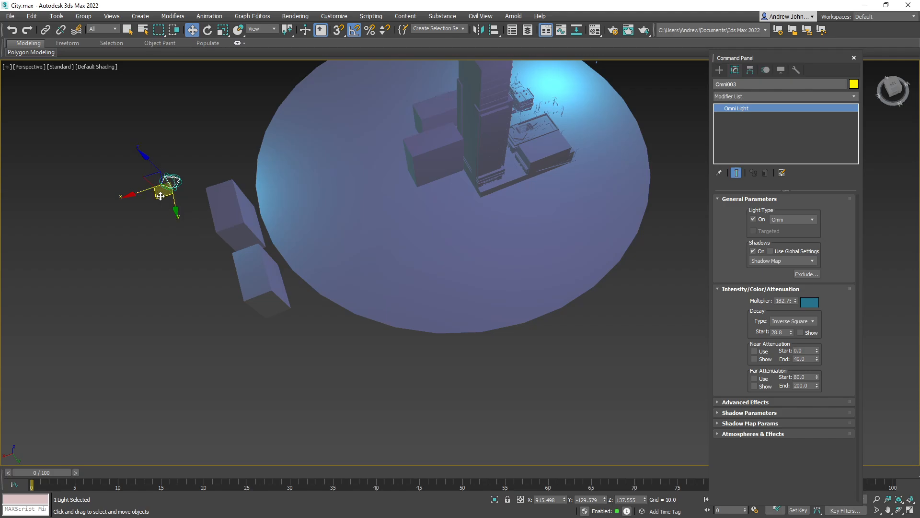
{"action": "left_click_drag", "start_coordinate": [160, 196], "coordinate": [333, 292]}
{"action": "scroll", "coordinate": [520, 232], "scroll_direction": "up", "scroll_amount": 3}
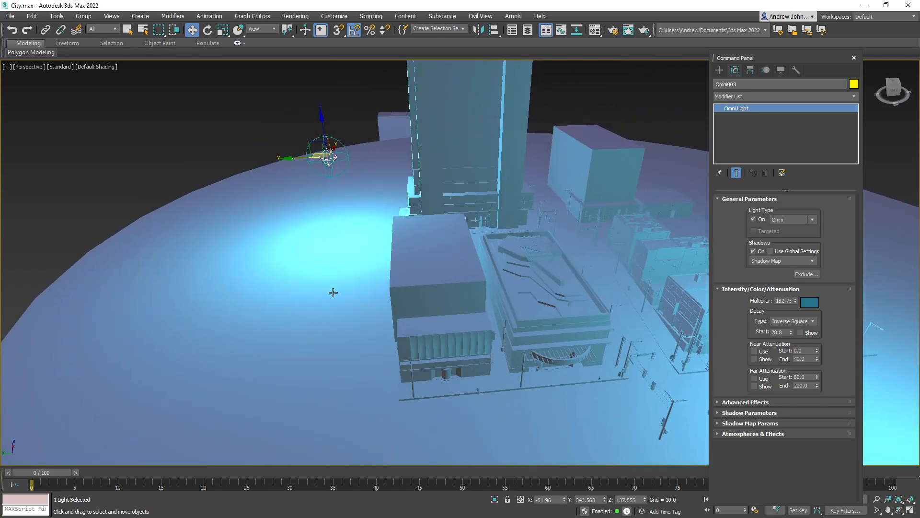
Set the new light's colour to orange with red 250, green 120, blue 4
{"action": "left_click", "coordinate": [809, 302]}
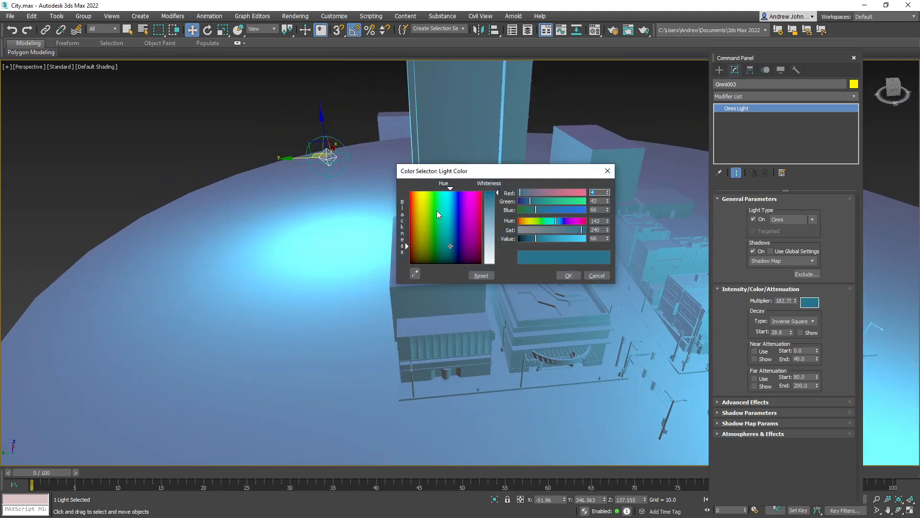
{"action": "left_click_drag", "start_coordinate": [436, 211], "coordinate": [416, 192]}
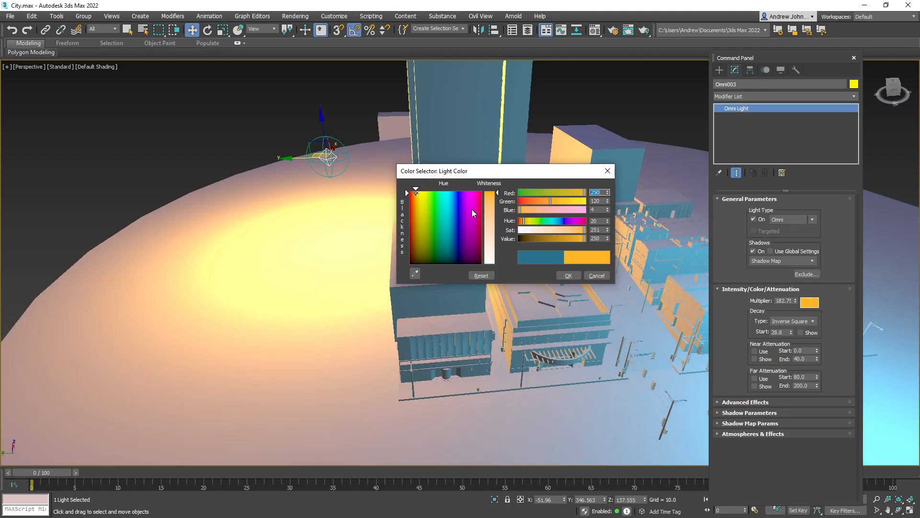
{"action": "left_click", "coordinate": [566, 278]}
Move the orange light up to about Y 335, Z 229 and lower its multiplier to about 122.4
{"action": "left_click_drag", "start_coordinate": [537, 282], "coordinate": [399, 283]}
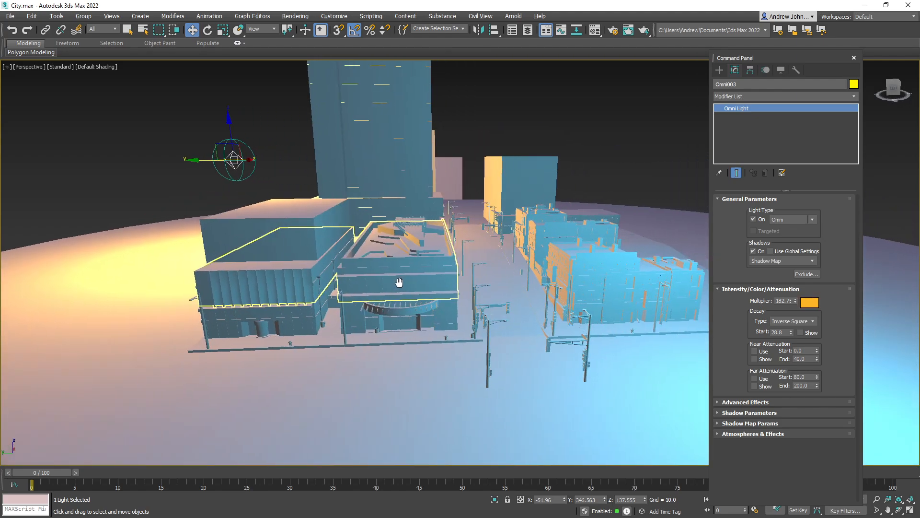
{"action": "left_click_drag", "start_coordinate": [515, 272], "coordinate": [439, 281]}
{"action": "left_click_drag", "start_coordinate": [154, 147], "coordinate": [154, 79]}
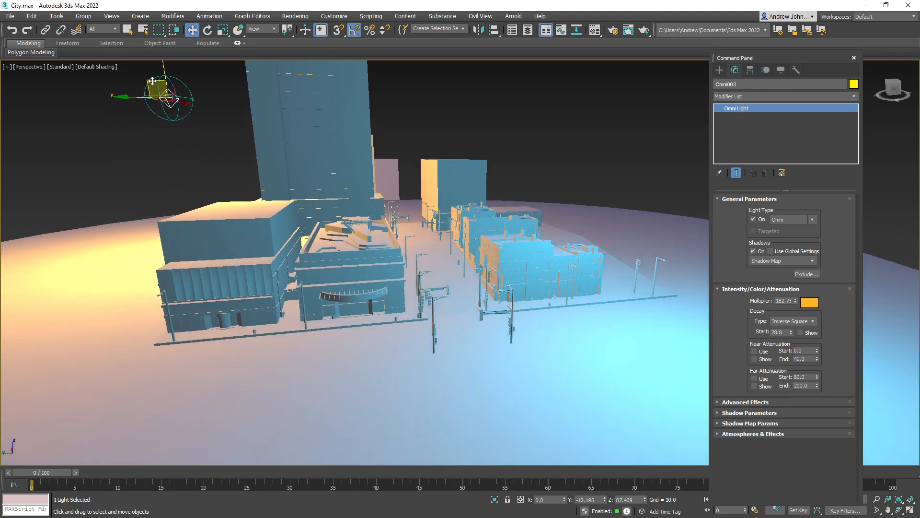
{"action": "left_click_drag", "start_coordinate": [796, 301], "coordinate": [797, 308]}
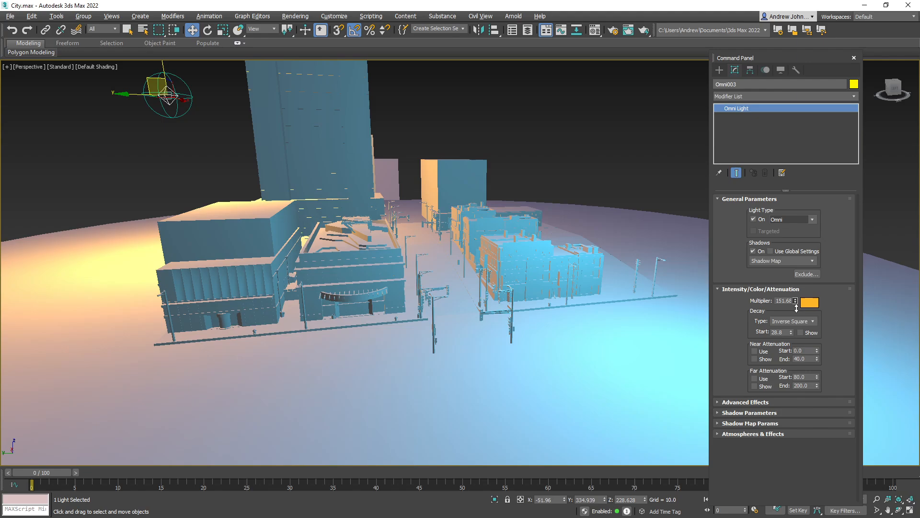
{"action": "left_click_drag", "start_coordinate": [573, 301], "coordinate": [562, 289]}
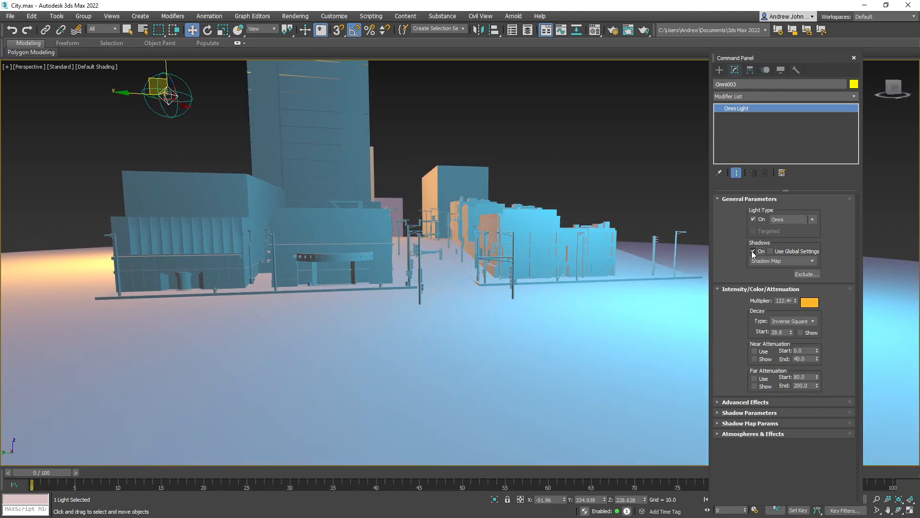
Turn off shadow casting for the orange omni light and deselect it
{"action": "left_click", "coordinate": [753, 253]}
{"action": "scroll", "coordinate": [401, 249], "scroll_direction": "up", "scroll_amount": 8}
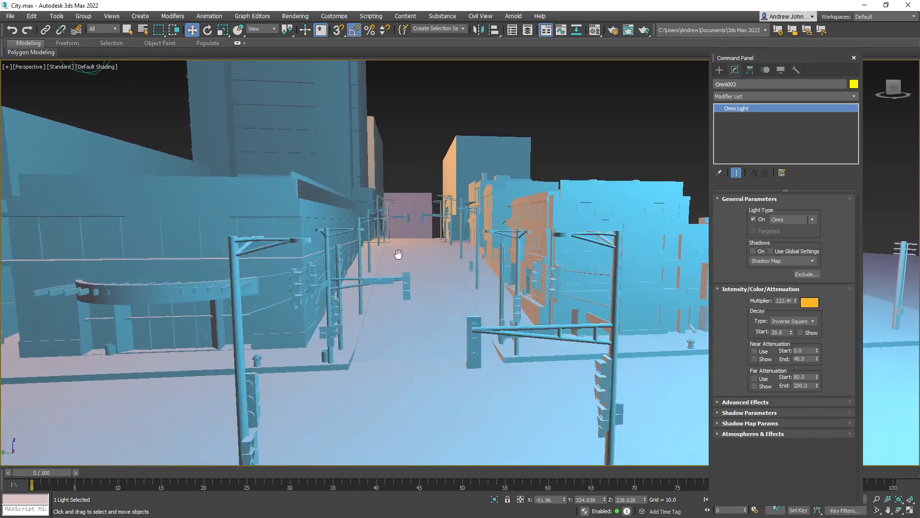
{"action": "scroll", "coordinate": [398, 254], "scroll_direction": "down", "scroll_amount": 10}
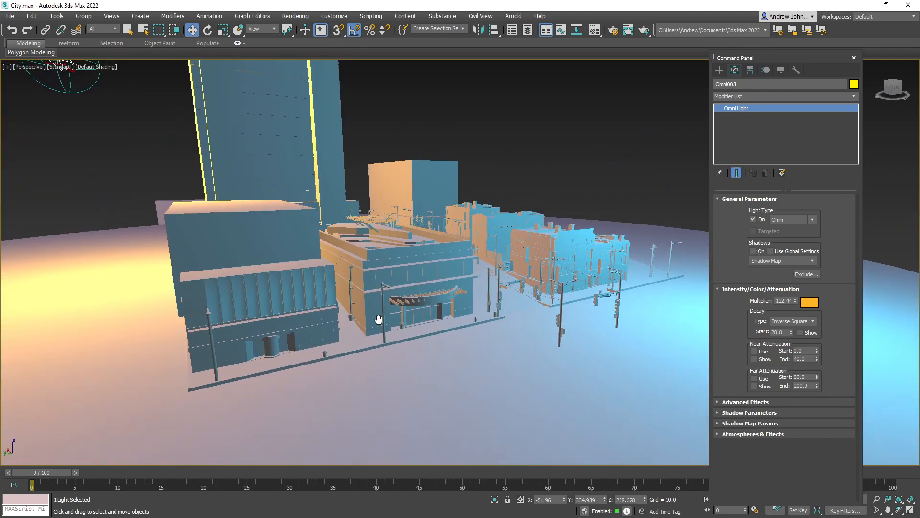
{"action": "scroll", "coordinate": [425, 307], "scroll_direction": "up", "scroll_amount": 3}
{"action": "left_click_drag", "start_coordinate": [425, 306], "coordinate": [316, 360]}
{"action": "left_click", "coordinate": [537, 244]}
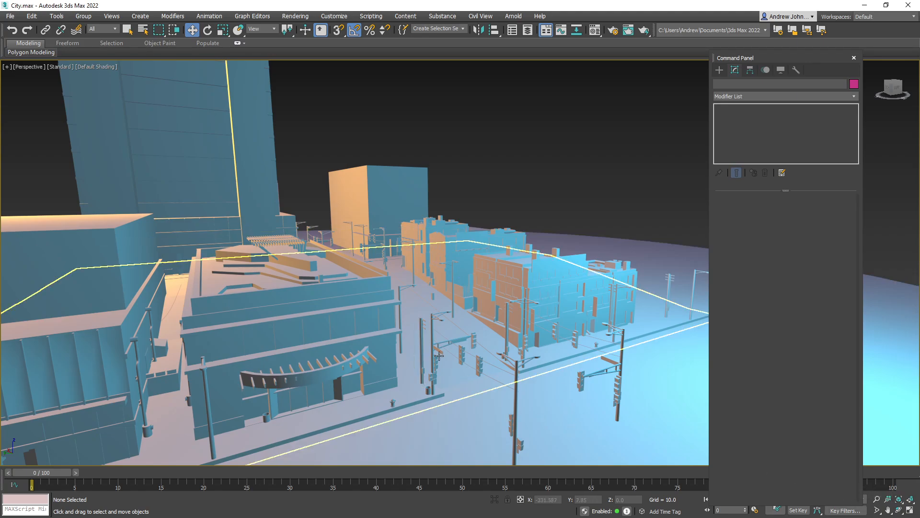
Inspect how the blue and orange lights fall on the tower and low buildings from above and from street level
{"action": "left_click_drag", "start_coordinate": [422, 360], "coordinate": [503, 364]}
{"action": "scroll", "coordinate": [448, 339], "scroll_direction": "down", "scroll_amount": 4}
{"action": "scroll", "coordinate": [365, 330], "scroll_direction": "down", "scroll_amount": 2}
{"action": "left_click_drag", "start_coordinate": [366, 330], "coordinate": [384, 374]}
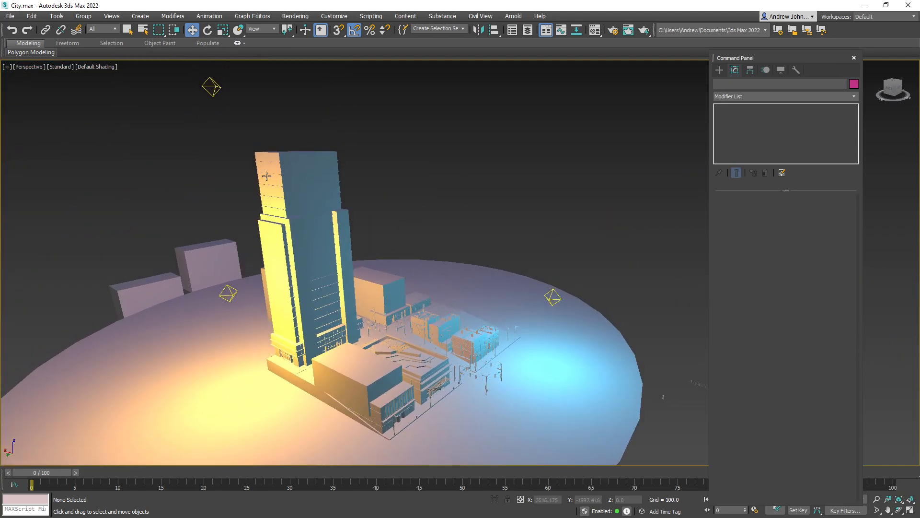
{"action": "left_click", "coordinate": [215, 87]}
{"action": "left_click_drag", "start_coordinate": [263, 103], "coordinate": [485, 283]}
{"action": "left_click", "coordinate": [452, 270]}
{"action": "scroll", "coordinate": [485, 284], "scroll_direction": "up", "scroll_amount": 5}
{"action": "left_click_drag", "start_coordinate": [446, 330], "coordinate": [520, 293]}
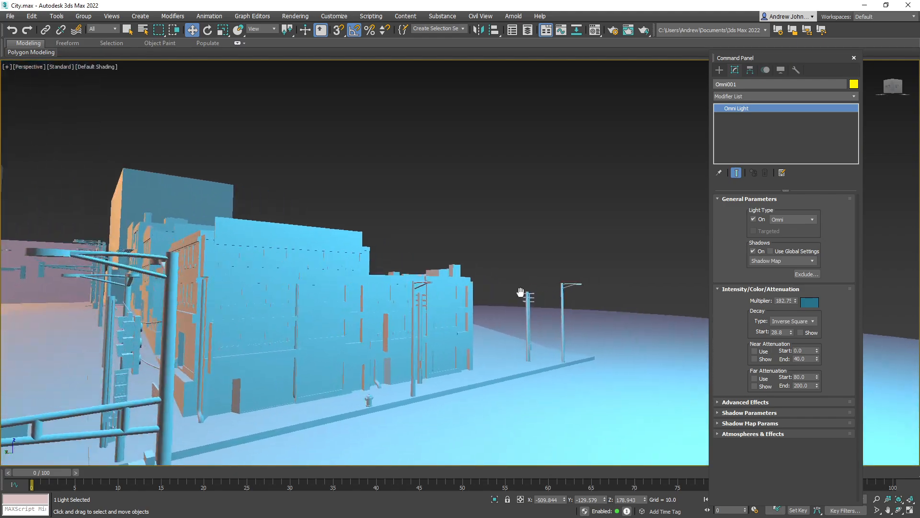
{"action": "scroll", "coordinate": [417, 319], "scroll_direction": "up", "scroll_amount": 2}
{"action": "left_click_drag", "start_coordinate": [415, 321], "coordinate": [487, 350]}
{"action": "scroll", "coordinate": [579, 316], "scroll_direction": "down", "scroll_amount": 3}
{"action": "left_click_drag", "start_coordinate": [328, 341], "coordinate": [420, 345]}
{"action": "left_click_drag", "start_coordinate": [202, 335], "coordinate": [333, 265]}
Select the orange omni light beside the tower and lower its multiplier to about 36.7
{"action": "left_click", "coordinate": [198, 83]}
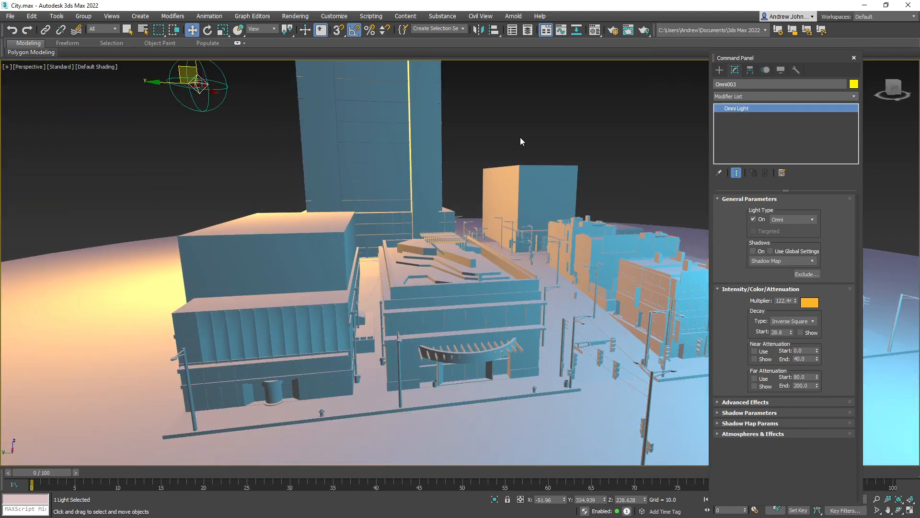
{"action": "left_click_drag", "start_coordinate": [797, 303], "coordinate": [799, 303]}
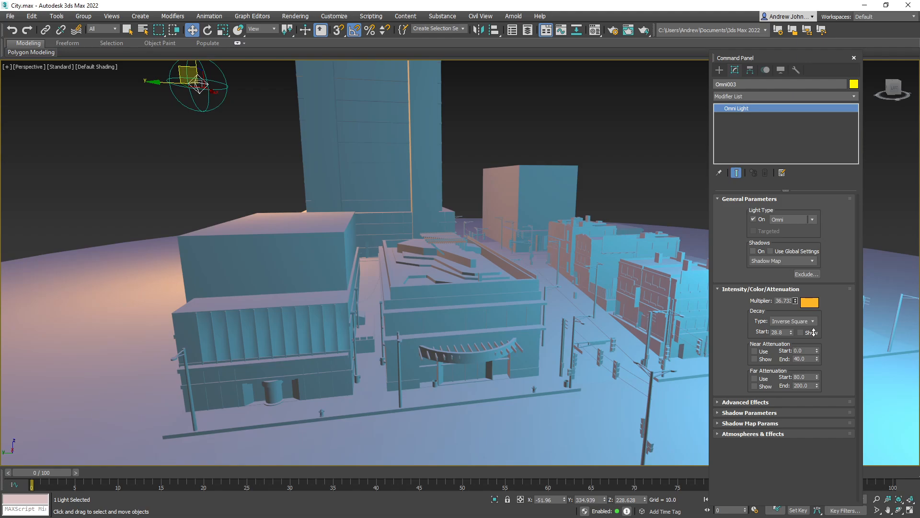
{"action": "left_click_drag", "start_coordinate": [610, 317], "coordinate": [510, 357]}
{"action": "scroll", "coordinate": [413, 313], "scroll_direction": "up", "scroll_amount": 3}
{"action": "scroll", "coordinate": [542, 345], "scroll_direction": "down", "scroll_amount": 2}
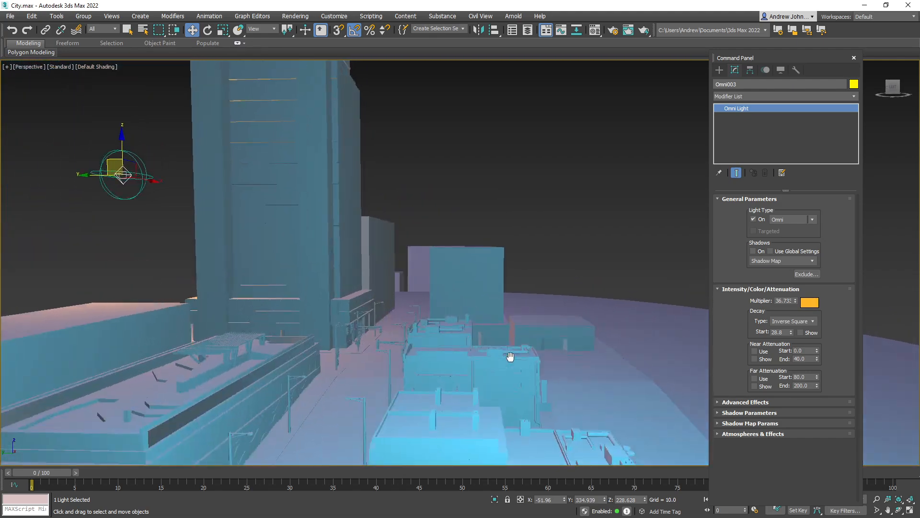
Select the omni light high above the city to review its settings
{"action": "scroll", "coordinate": [510, 356], "scroll_direction": "down", "scroll_amount": 5}
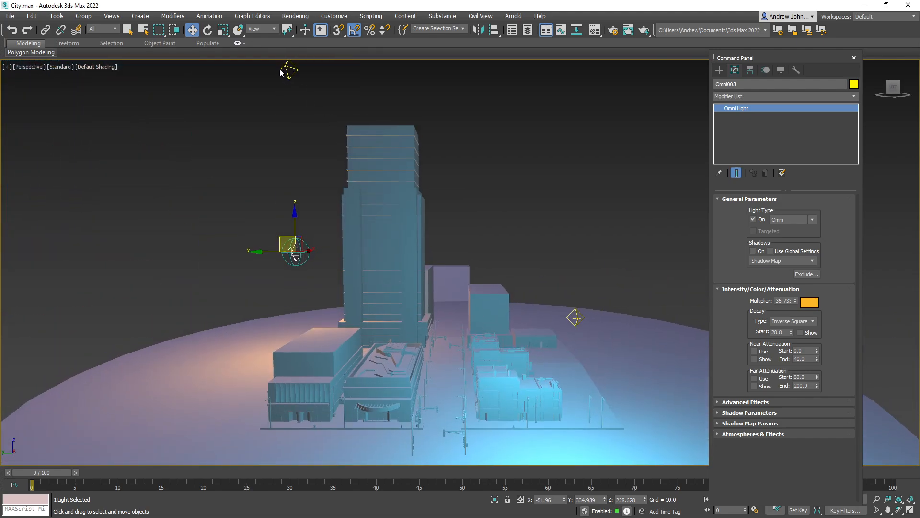
{"action": "left_click", "coordinate": [280, 69]}
{"action": "left_click", "coordinate": [288, 68]}
{"action": "mouse_move", "coordinate": [318, 278]}
{"action": "left_mouse_down"}
{"action": "mouse_move", "coordinate": [315, 287]}
{"action": "mouse_move", "coordinate": [310, 279]}
{"action": "mouse_move", "coordinate": [320, 291]}
{"action": "left_mouse_up"}
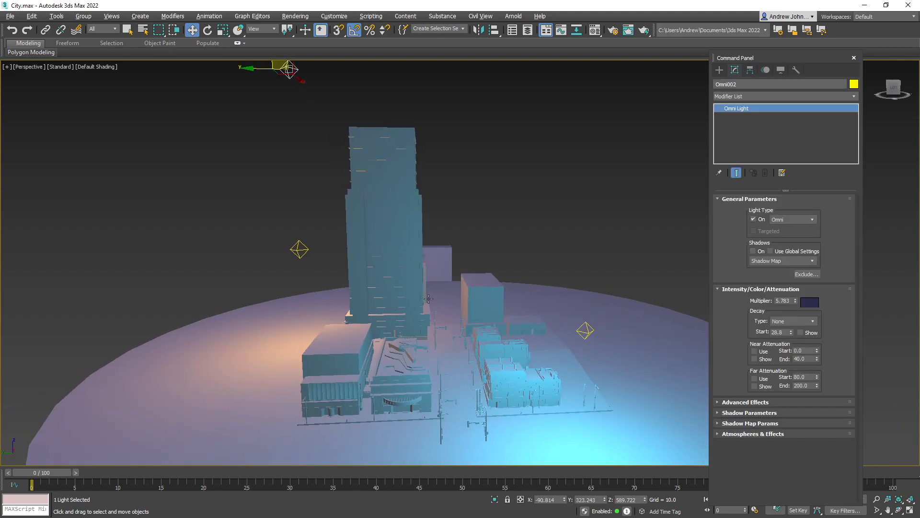
Copy the blue omni light and place the copy above the awning building at about X -438, Y 94, Z 104
{"action": "left_click", "coordinate": [586, 331]}
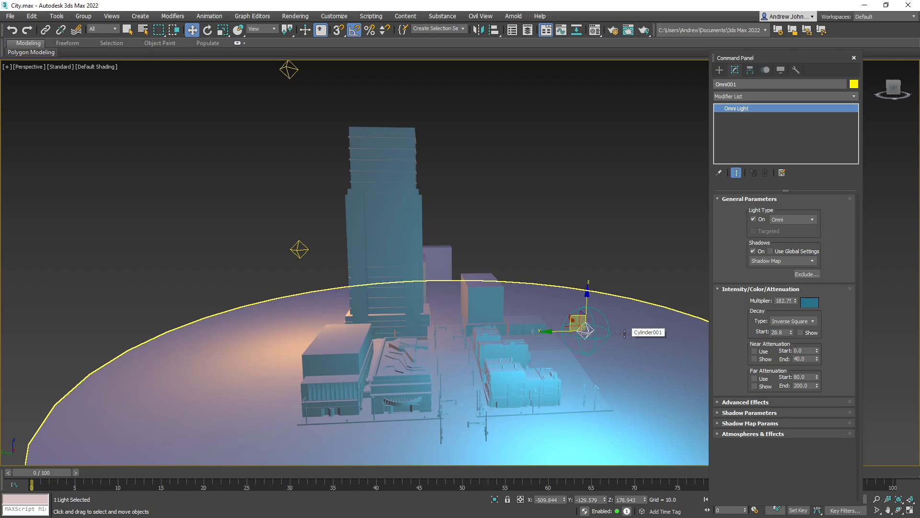
{"action": "scroll", "coordinate": [487, 432], "scroll_direction": "up", "scroll_amount": 3}
{"action": "left_click_drag", "start_coordinate": [485, 407], "coordinate": [447, 361]}
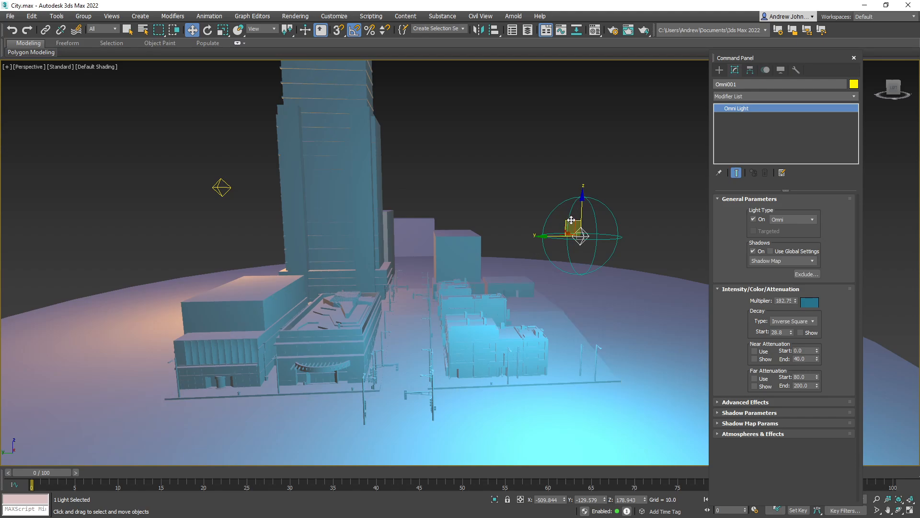
{"action": "mouse_move", "coordinate": [571, 220]}
{"action": "left_mouse_down"}
{"action": "mouse_move", "coordinate": [480, 226]}
{"action": "mouse_move", "coordinate": [381, 313]}
{"action": "mouse_move", "coordinate": [389, 322]}
{"action": "left_mouse_up"}
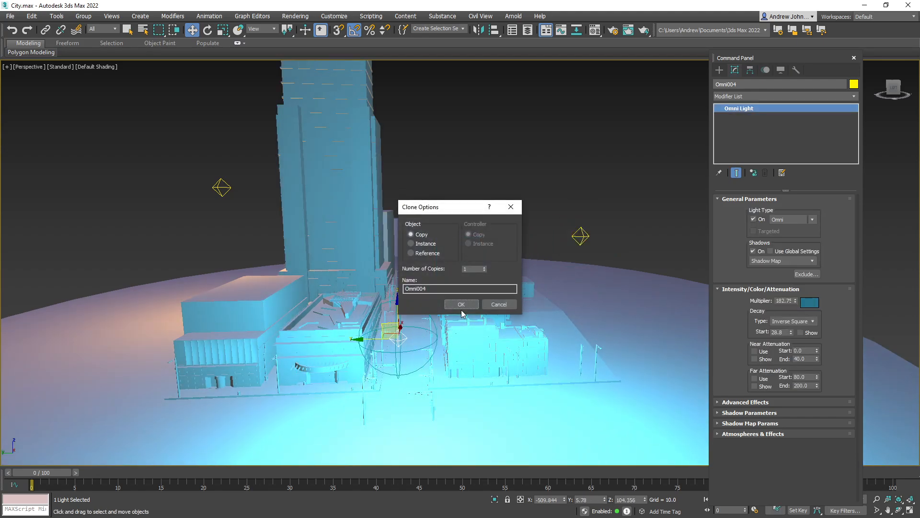
{"action": "left_click", "coordinate": [461, 304]}
{"action": "left_click_drag", "start_coordinate": [461, 316], "coordinate": [432, 329]}
{"action": "scroll", "coordinate": [437, 369], "scroll_direction": "up", "scroll_amount": 3}
{"action": "left_click_drag", "start_coordinate": [438, 369], "coordinate": [499, 401]}
{"action": "left_click_drag", "start_coordinate": [567, 356], "coordinate": [251, 343]}
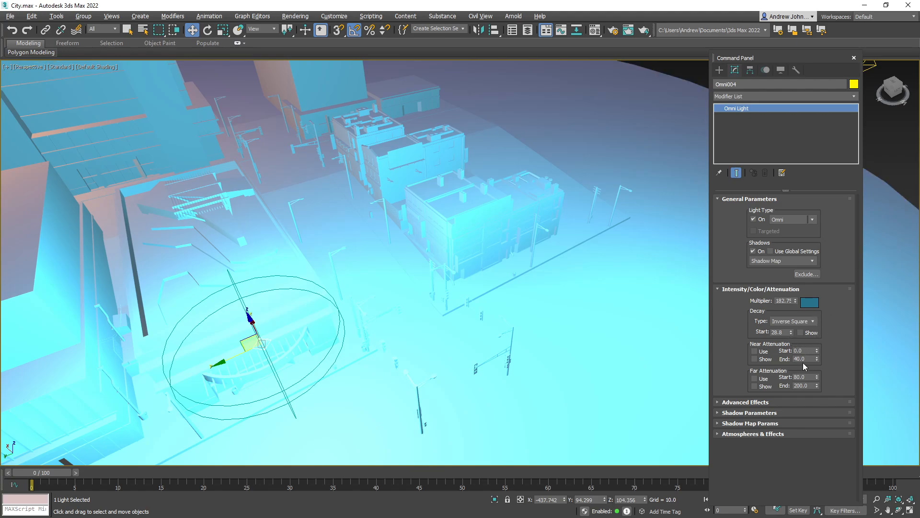
Set the new light's decay start to about 10.4 and its multiplier to about 102.3
{"action": "left_click_drag", "start_coordinate": [791, 332], "coordinate": [800, 361]}
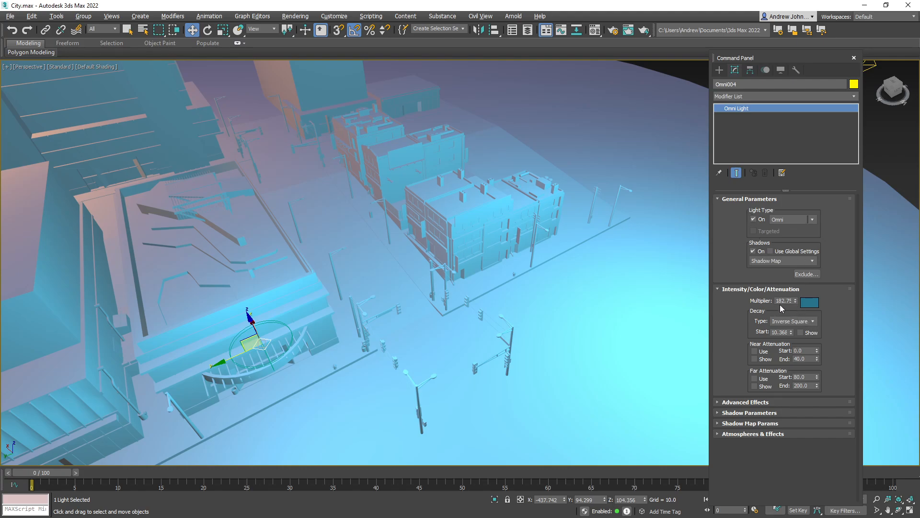
{"action": "left_click_drag", "start_coordinate": [795, 301], "coordinate": [803, 321]}
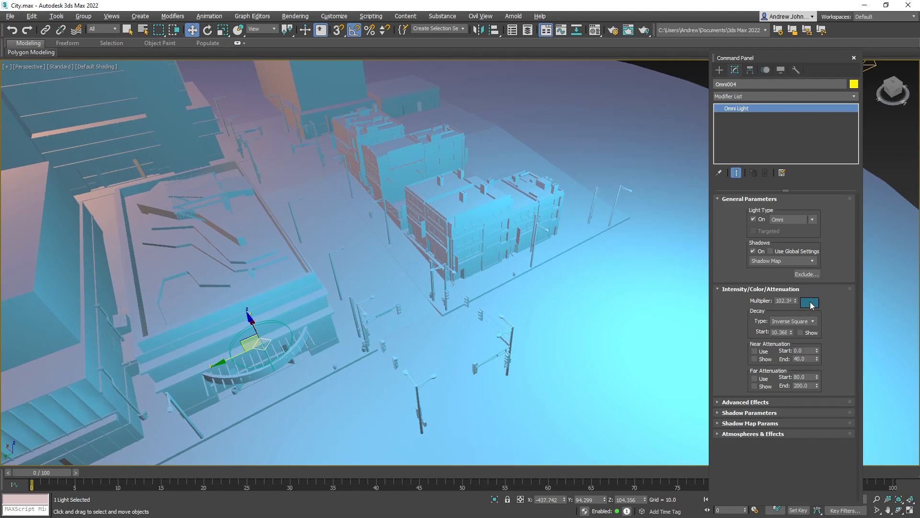
Set the new light's colour to pink with red 250, green 21, blue 172
{"action": "left_click", "coordinate": [810, 302]}
{"action": "left_click_drag", "start_coordinate": [500, 242], "coordinate": [499, 255]}
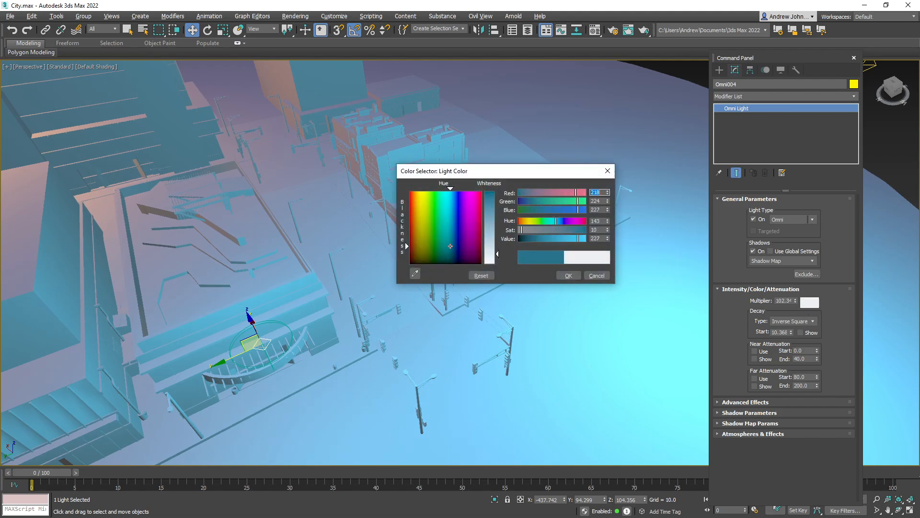
{"action": "left_click_drag", "start_coordinate": [441, 222], "coordinate": [417, 212]}
{"action": "left_click_drag", "start_coordinate": [418, 205], "coordinate": [415, 202]}
{"action": "left_click_drag", "start_coordinate": [528, 234], "coordinate": [584, 232]}
{"action": "left_click", "coordinate": [577, 223]}
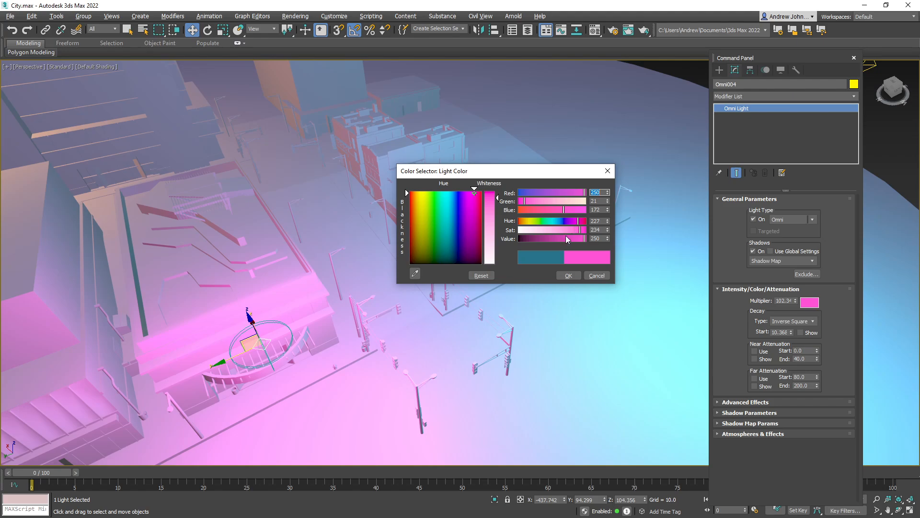
{"action": "left_click", "coordinate": [567, 276]}
Move the pink light down to the awning at about X -387, Y 100, Z 30.5 and set its multiplier to 6.14
{"action": "left_click_drag", "start_coordinate": [460, 383], "coordinate": [318, 262]}
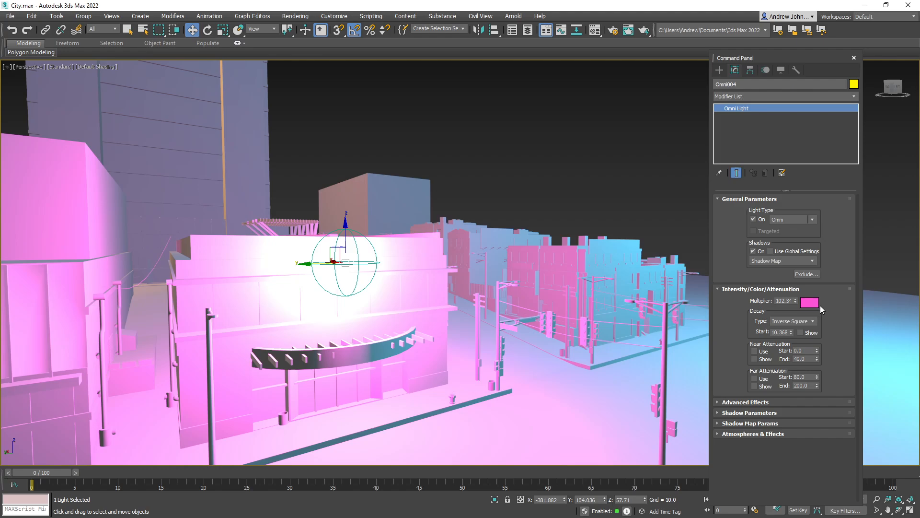
{"action": "left_click_drag", "start_coordinate": [794, 301], "coordinate": [812, 349]}
{"action": "left_click_drag", "start_coordinate": [551, 422], "coordinate": [509, 341]}
{"action": "left_click_drag", "start_coordinate": [338, 206], "coordinate": [349, 266]}
{"action": "left_click_drag", "start_coordinate": [348, 265], "coordinate": [416, 262]}
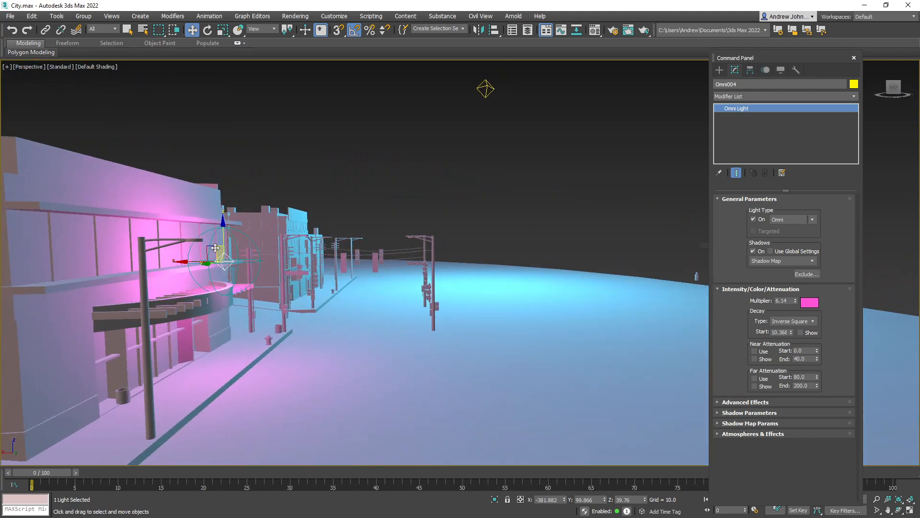
{"action": "left_click_drag", "start_coordinate": [215, 248], "coordinate": [361, 354]}
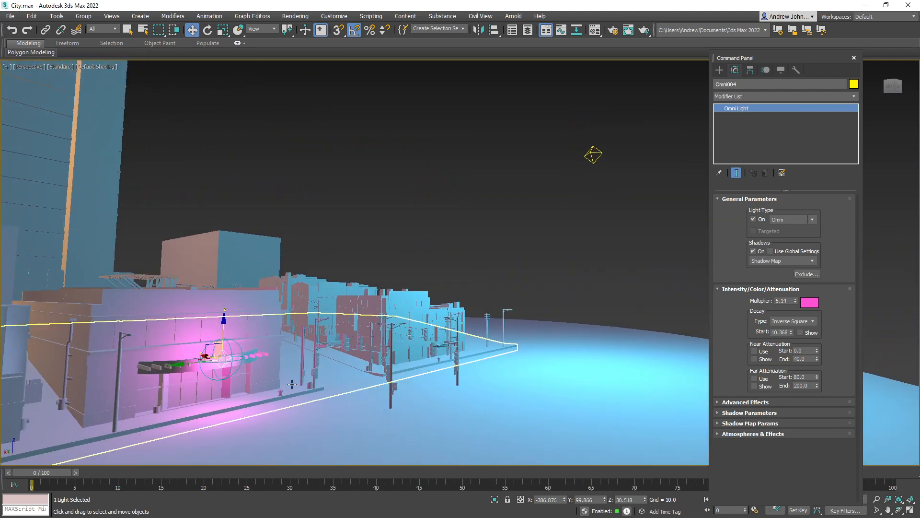
{"action": "left_click_drag", "start_coordinate": [291, 384], "coordinate": [383, 355]}
{"action": "left_click_drag", "start_coordinate": [481, 345], "coordinate": [450, 348]}
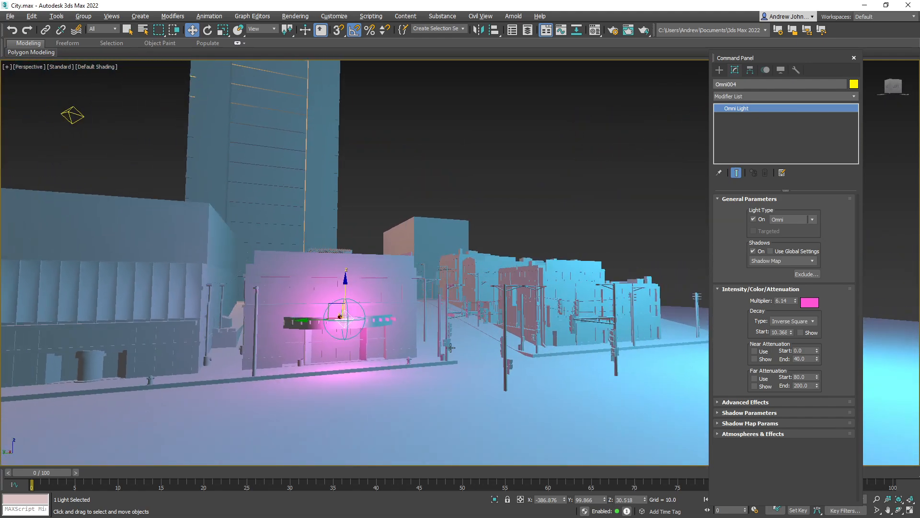
Lower the pink light's multiplier to about 3.19 and shift it slightly to about X -385, Z 32.3
{"action": "left_click_drag", "start_coordinate": [795, 303], "coordinate": [803, 323]}
{"action": "scroll", "coordinate": [391, 304], "scroll_direction": "up", "scroll_amount": 2}
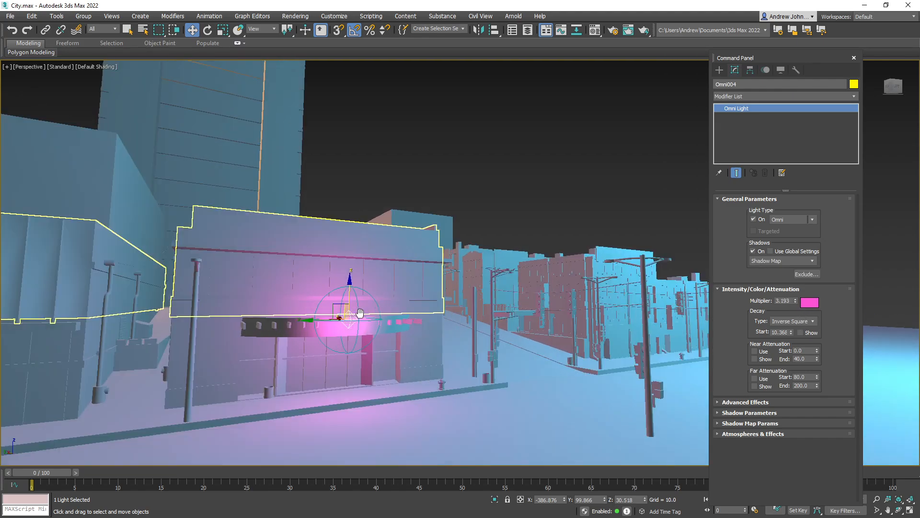
{"action": "left_click_drag", "start_coordinate": [359, 313], "coordinate": [437, 315]}
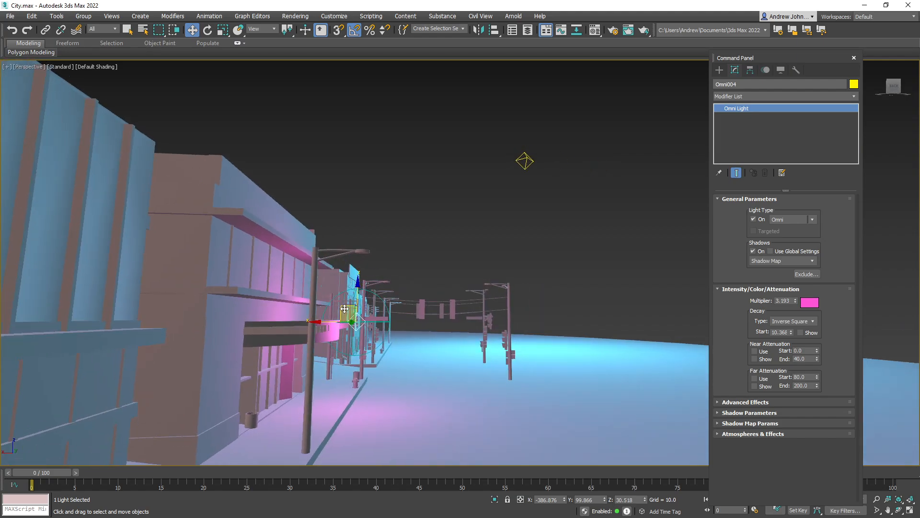
{"action": "left_click_drag", "start_coordinate": [346, 311], "coordinate": [336, 303]}
{"action": "left_click_drag", "start_coordinate": [422, 334], "coordinate": [267, 307]}
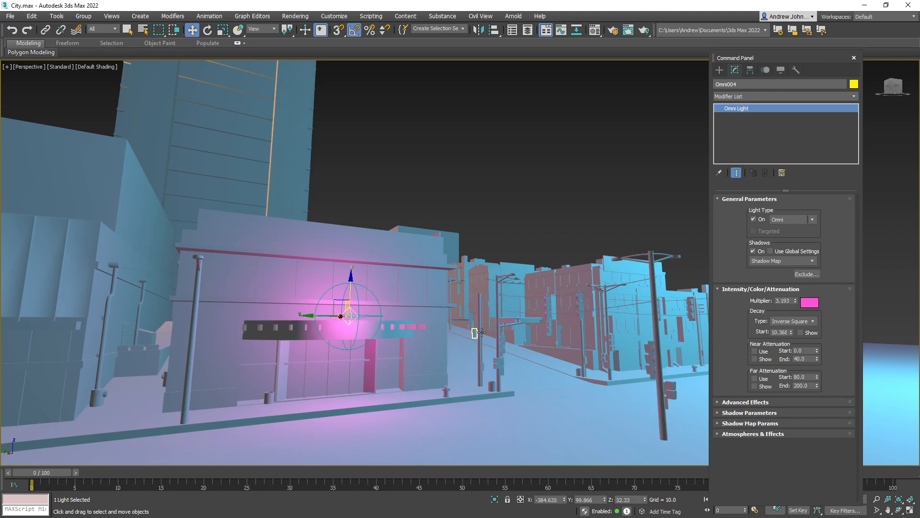
Delete the pink omni light at the awning
{"action": "left_click", "coordinate": [494, 198]}
{"action": "left_click_drag", "start_coordinate": [499, 351], "coordinate": [308, 384]}
{"action": "scroll", "coordinate": [355, 348], "scroll_direction": "down", "scroll_amount": 4}
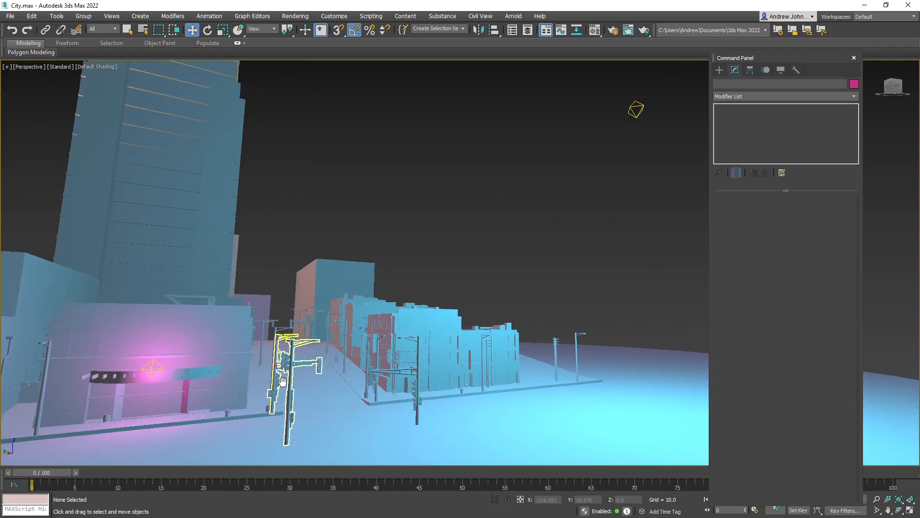
{"action": "left_click", "coordinate": [637, 110]}
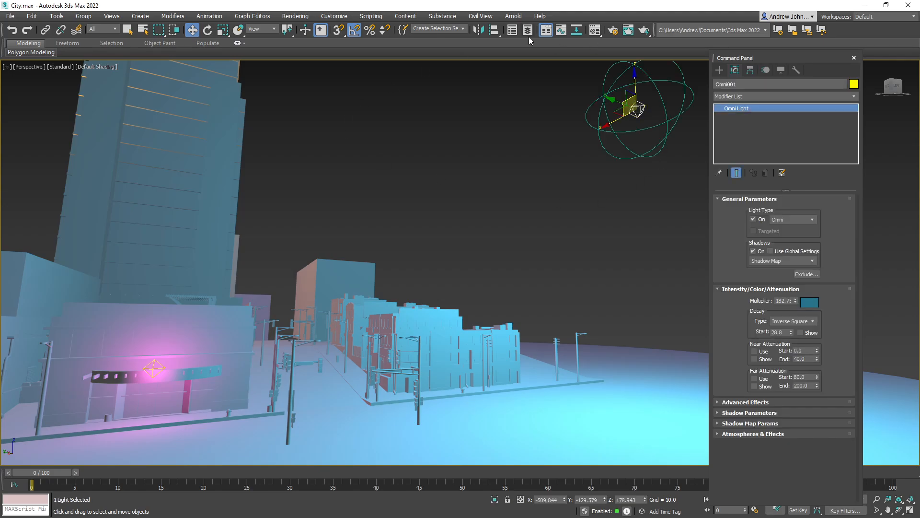
{"action": "left_click", "coordinate": [151, 368]}
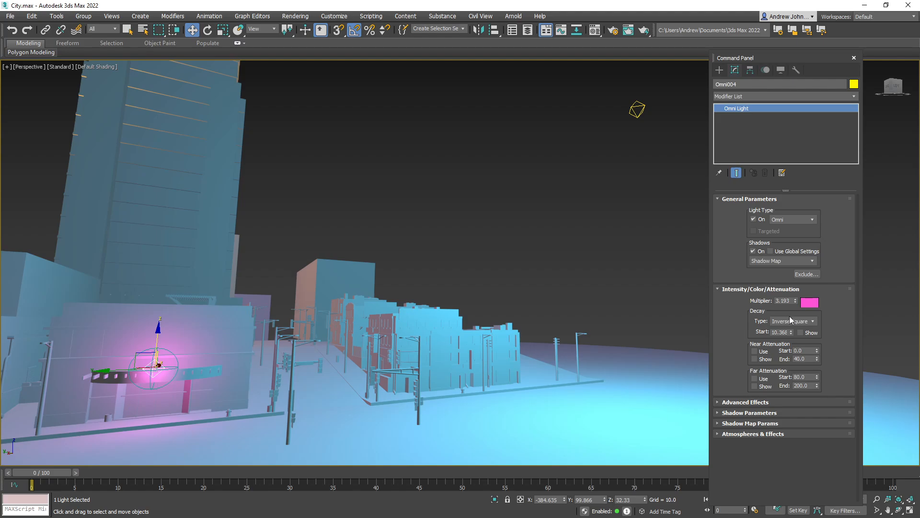
{"action": "key", "text": "Delete"}
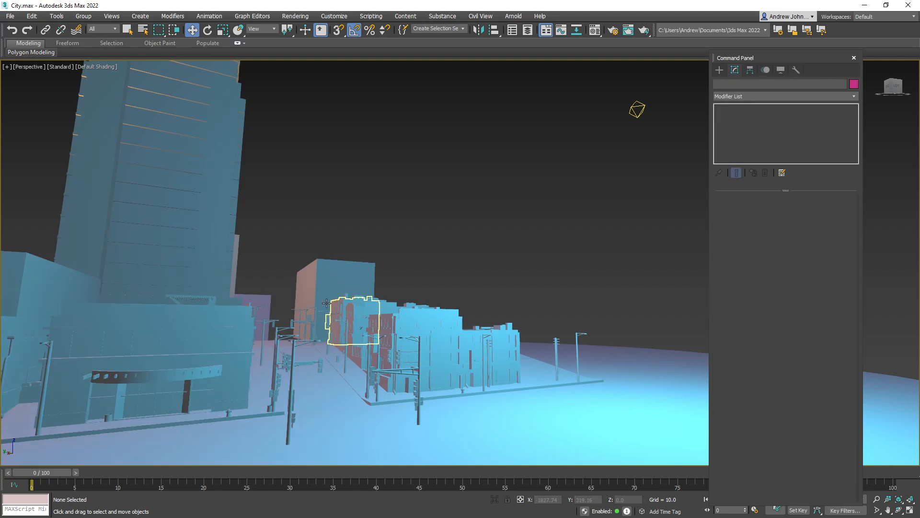
Examine the overall blue and orange lighting of the city from a high and a low viewpoint
{"action": "left_click_drag", "start_coordinate": [370, 287], "coordinate": [380, 318]}
{"action": "scroll", "coordinate": [403, 288], "scroll_direction": "up", "scroll_amount": 2}
{"action": "scroll", "coordinate": [404, 329], "scroll_direction": "down", "scroll_amount": 2}
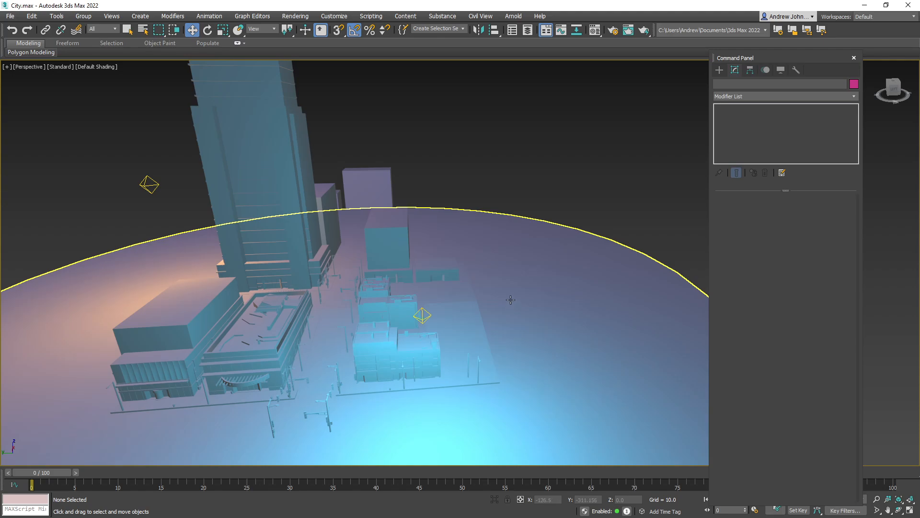
{"action": "left_click_drag", "start_coordinate": [507, 282], "coordinate": [486, 307]}
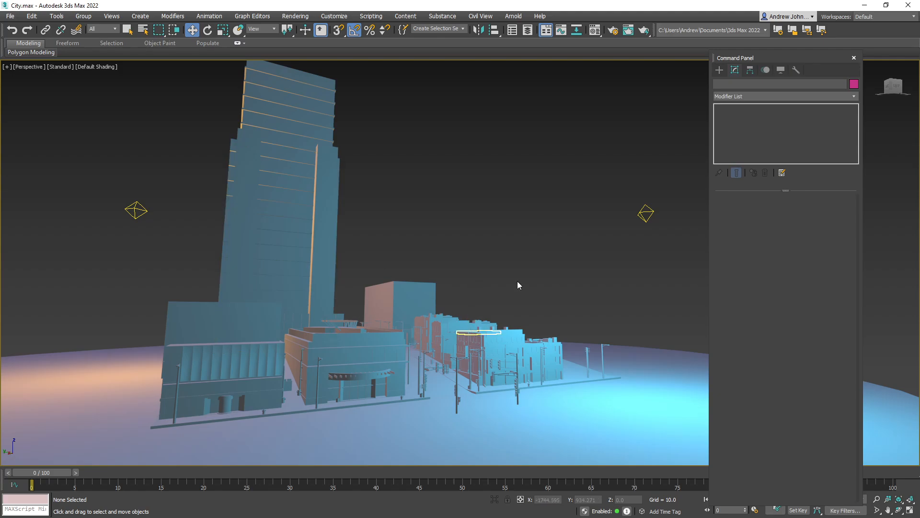
Switch to the Photoshop document Arc1.psd and examine the building elevation line drawings on the Forge artboard
{"action": "left_click", "coordinate": [865, 7]}
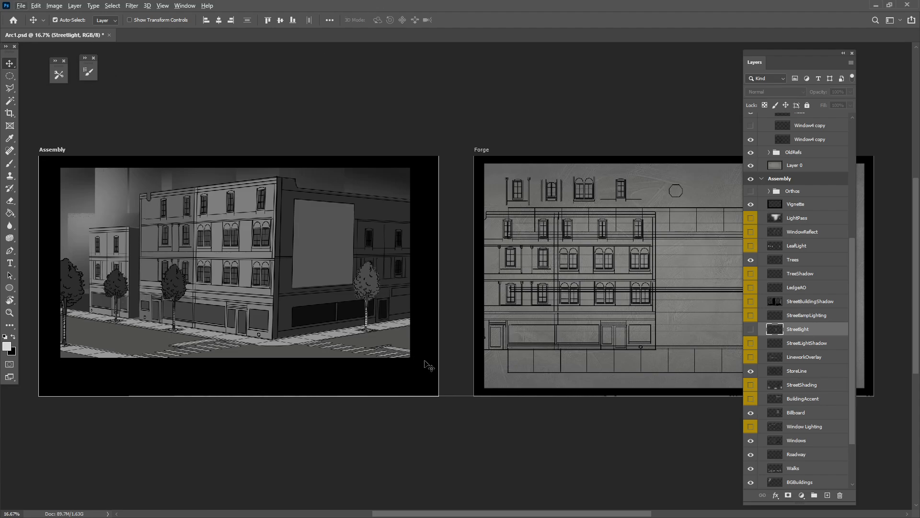
{"action": "key", "text": "ctrl+plus"}
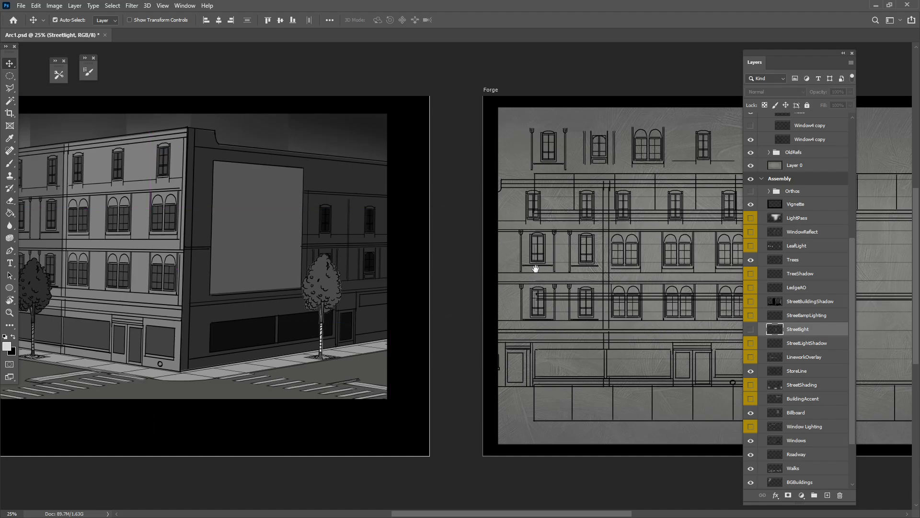
{"action": "left_click_drag", "start_coordinate": [535, 268], "coordinate": [177, 274]}
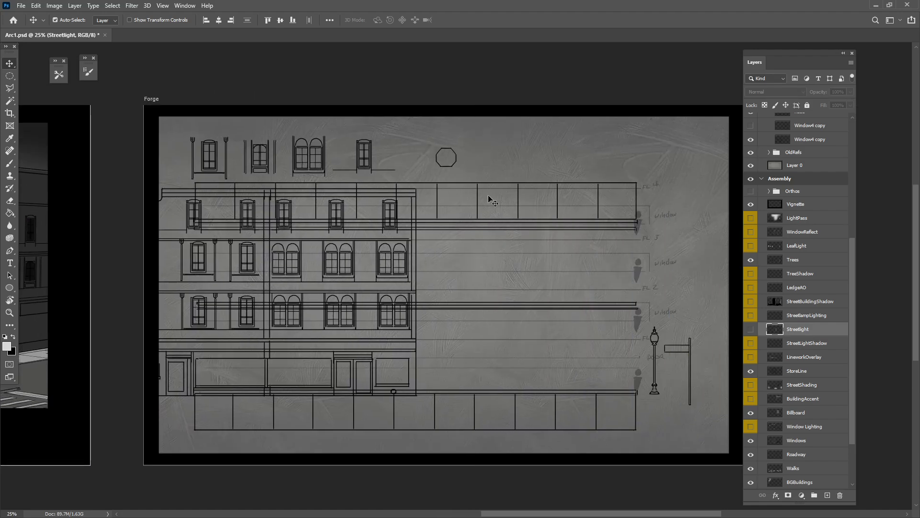
{"action": "left_click_drag", "start_coordinate": [203, 389], "coordinate": [378, 376]}
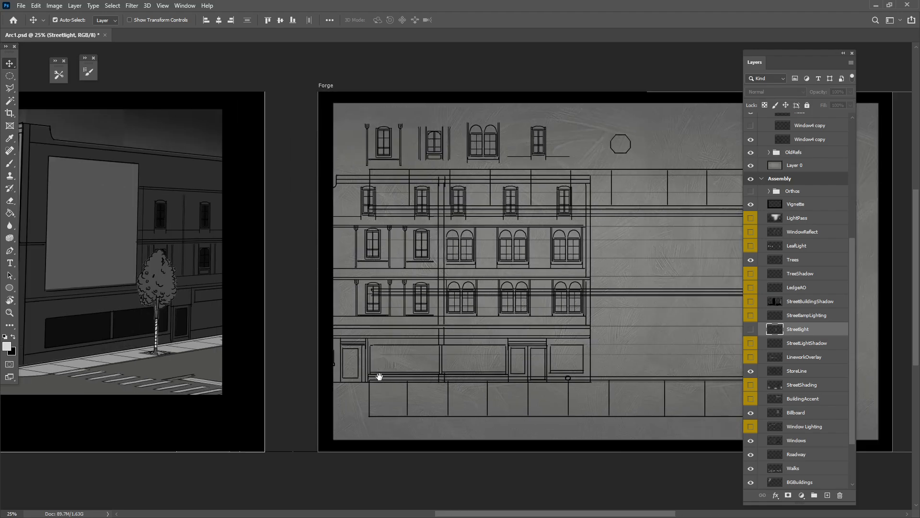
On the Assembly artboard, toggle the StoneWork layer's visibility to compare the building with and without its stone shading
{"action": "left_click_drag", "start_coordinate": [396, 341], "coordinate": [638, 362]}
{"action": "left_click_drag", "start_coordinate": [370, 342], "coordinate": [438, 356]}
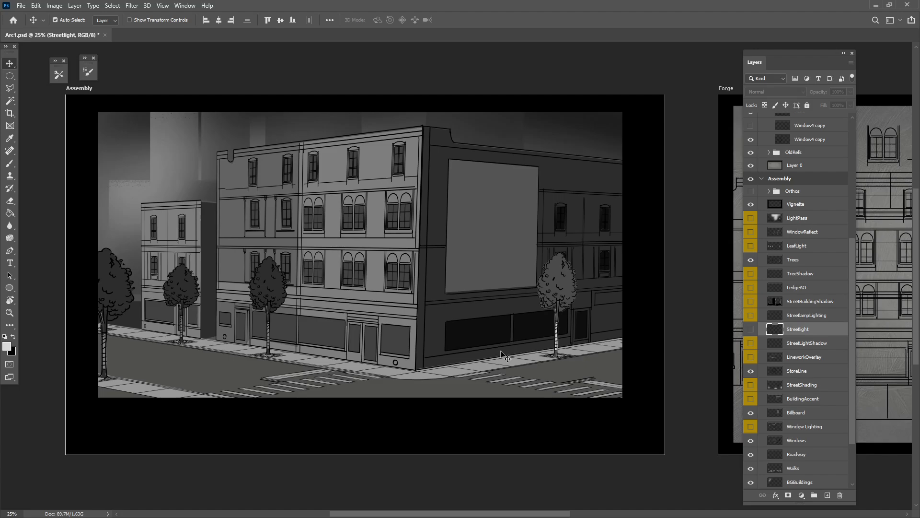
{"action": "mouse_move", "coordinate": [520, 348]}
{"action": "left_mouse_down"}
{"action": "mouse_move", "coordinate": [474, 349]}
{"action": "mouse_move", "coordinate": [520, 353]}
{"action": "mouse_move", "coordinate": [513, 358]}
{"action": "left_mouse_up"}
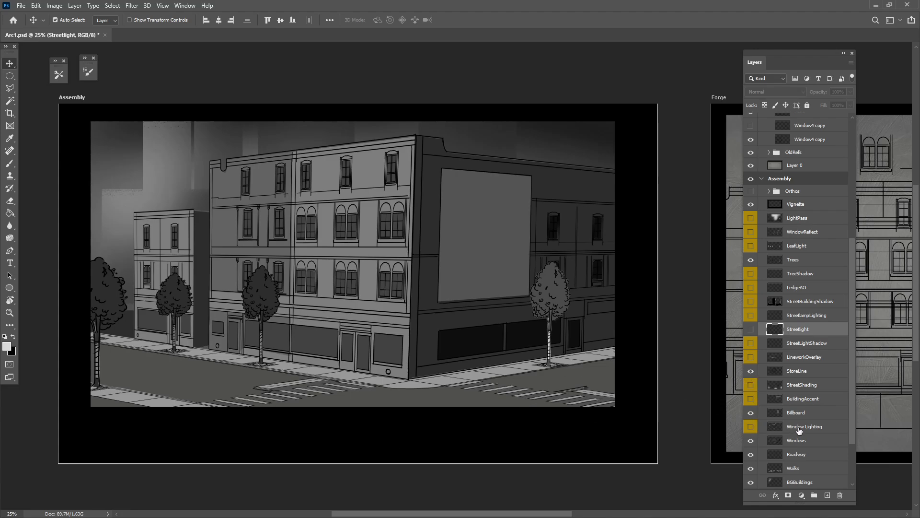
{"action": "scroll", "coordinate": [808, 441], "scroll_direction": "down", "scroll_amount": 1}
{"action": "scroll", "coordinate": [808, 441], "scroll_direction": "down", "scroll_amount": 3}
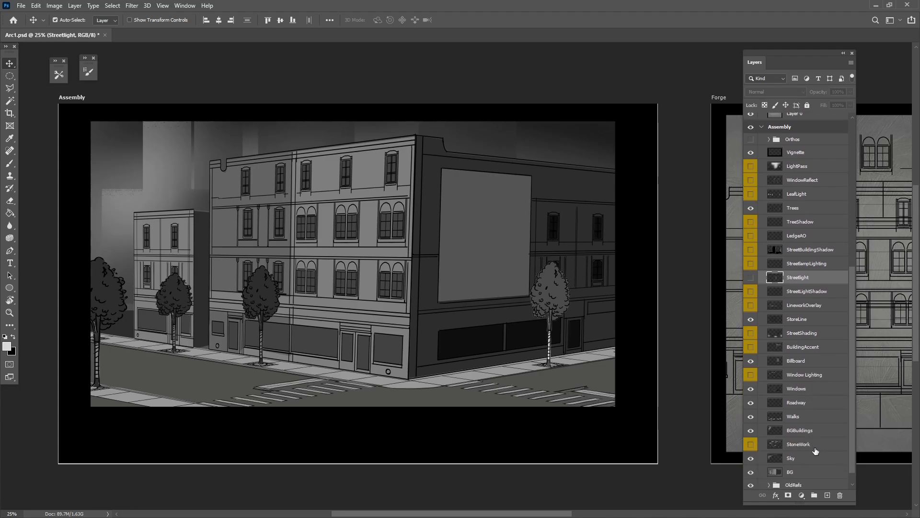
{"action": "left_click", "coordinate": [801, 445]}
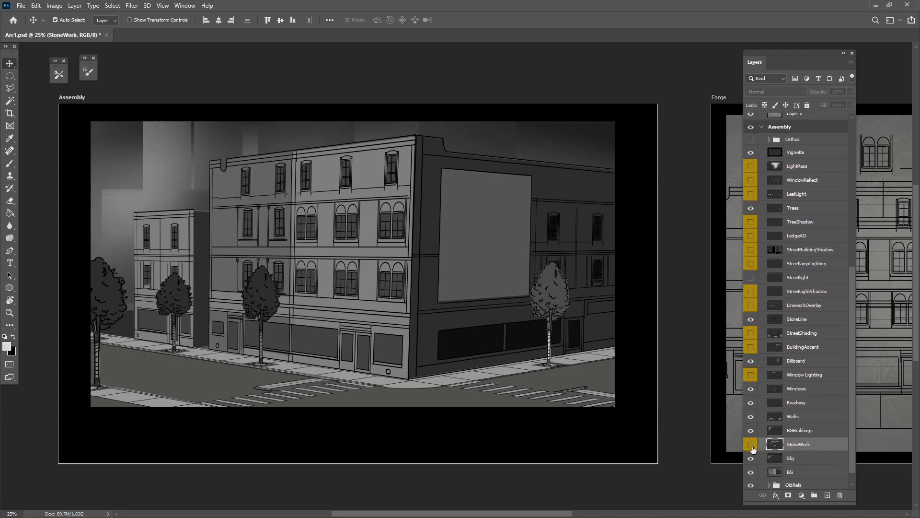
{"action": "left_click", "coordinate": [751, 445]}
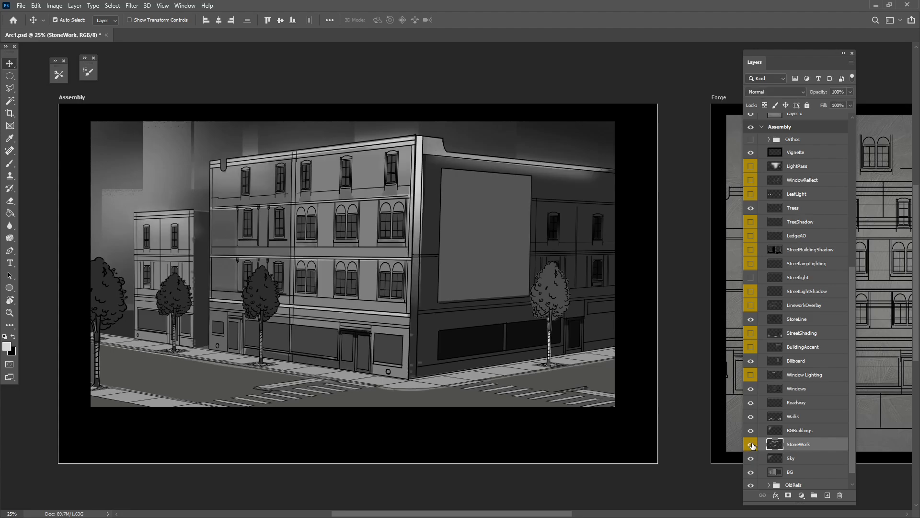
{"action": "left_click", "coordinate": [751, 445]}
{"action": "left_click", "coordinate": [750, 444]}
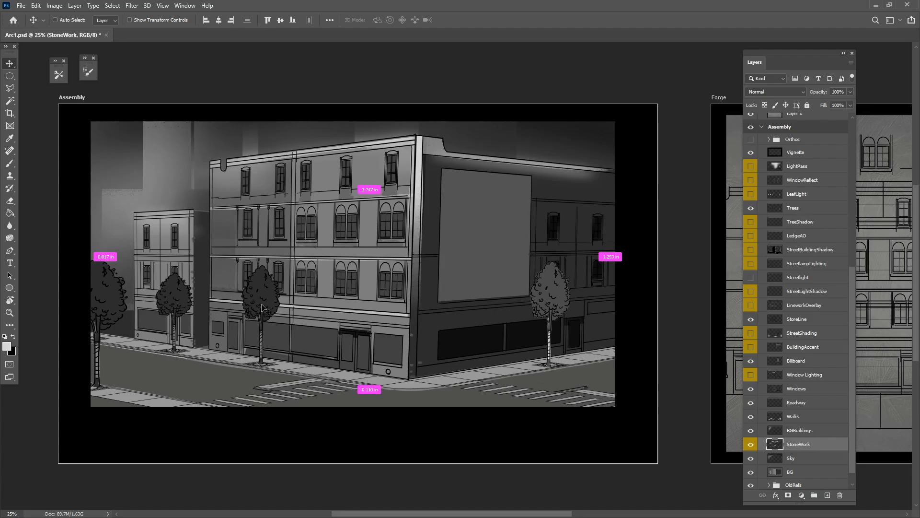
Inspect the stone shading around the facade's windows up close, and hide the StoneWork layer to compare
{"action": "key", "text": "ctrl+plus"}
{"action": "key", "text": "ctrl+plus"}
{"action": "key", "text": "ctrl+plus"}
{"action": "left_click_drag", "start_coordinate": [190, 249], "coordinate": [472, 293]}
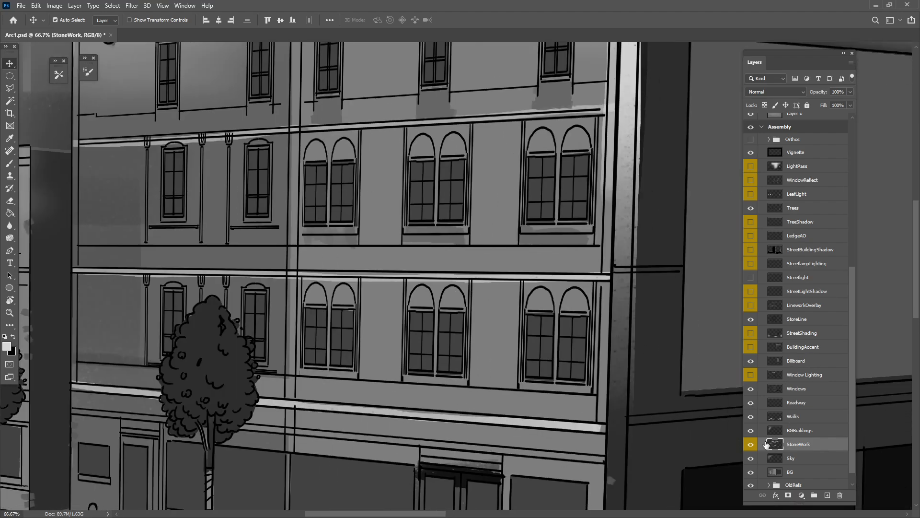
{"action": "left_click", "coordinate": [751, 445]}
{"action": "left_click_drag", "start_coordinate": [424, 388], "coordinate": [437, 351]}
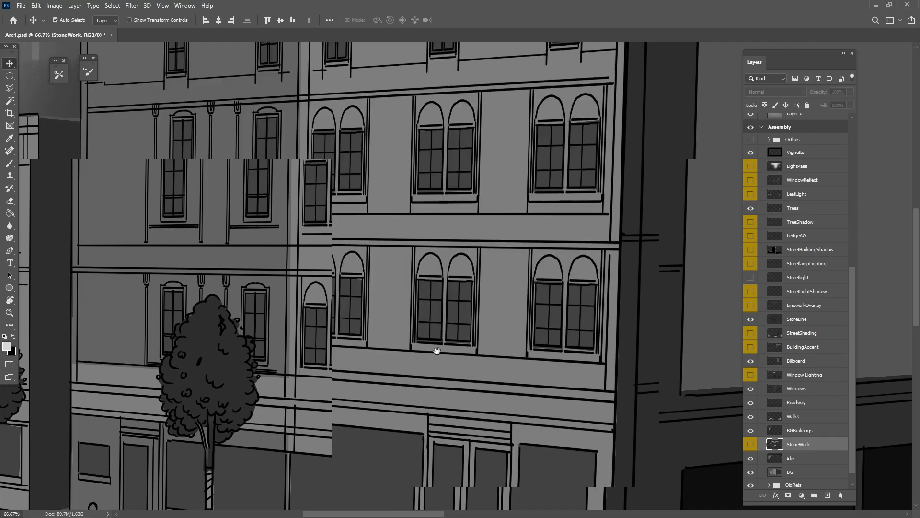
{"action": "left_click_drag", "start_coordinate": [586, 362], "coordinate": [524, 351]}
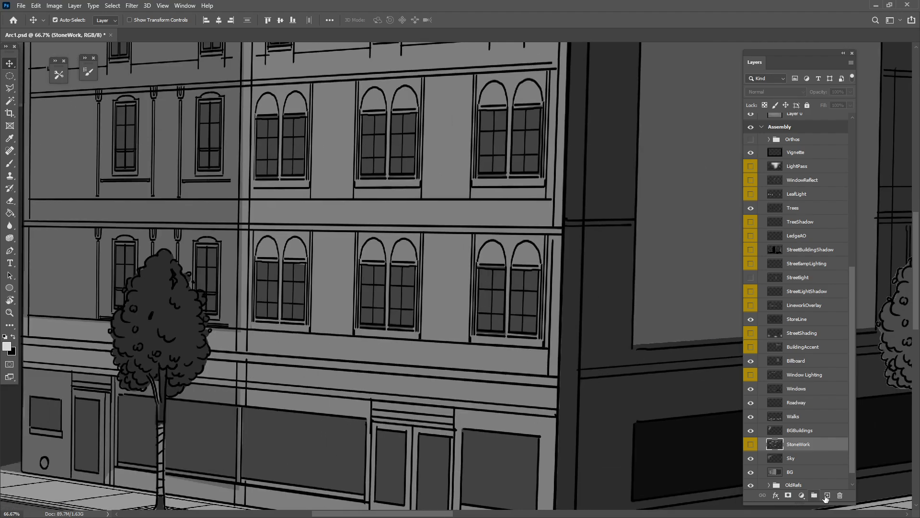
Add a new layer above StoneWork and select the lighter facade section from the BG layer with the Magic Wand at tolerance 20
{"action": "key", "text": "ctrl+shift+alt+n"}
{"action": "scroll", "coordinate": [812, 485], "scroll_direction": "down", "scroll_amount": 2}
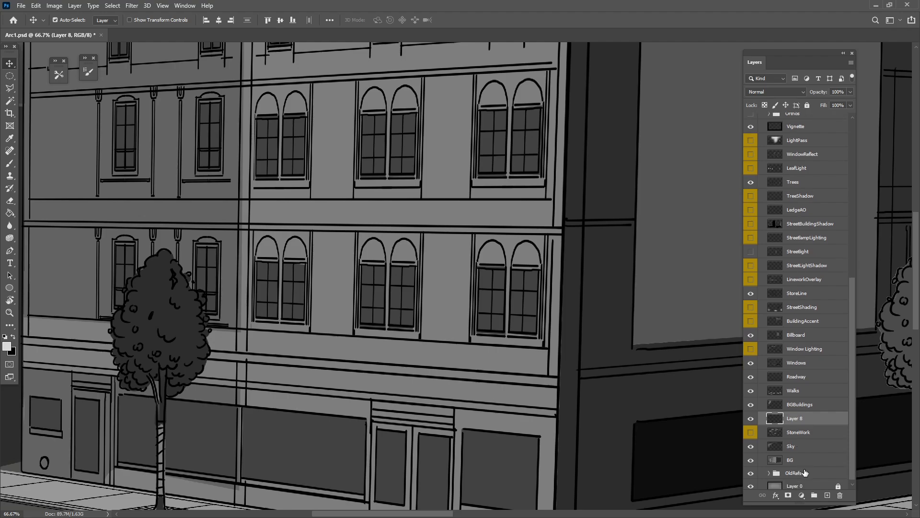
{"action": "left_click", "coordinate": [802, 460]}
{"action": "left_click", "coordinate": [10, 101]}
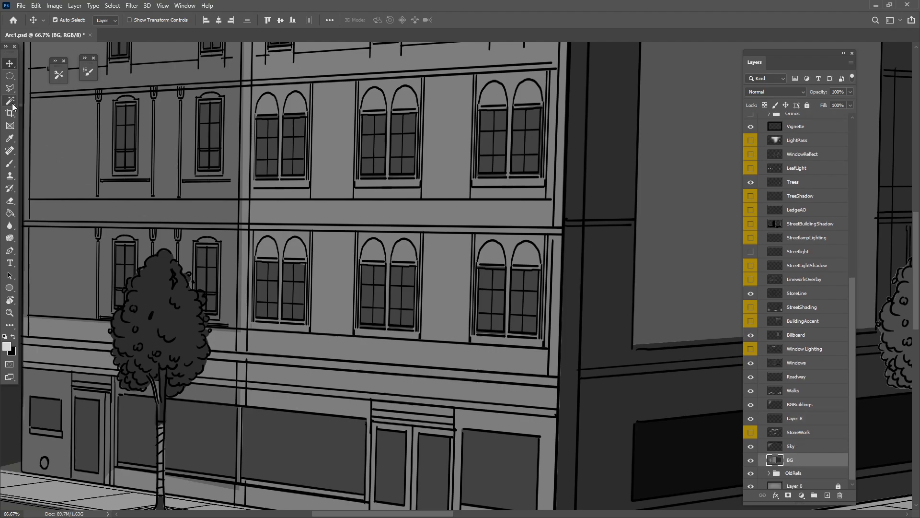
{"action": "left_click_drag", "start_coordinate": [334, 113], "coordinate": [329, 222]}
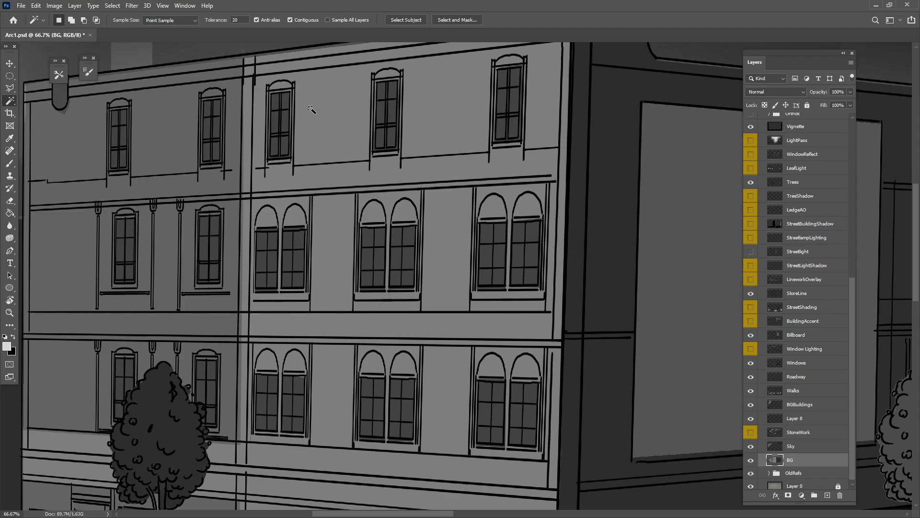
{"action": "left_click", "coordinate": [312, 112]}
{"action": "left_click_drag", "start_coordinate": [204, 144], "coordinate": [244, 142]}
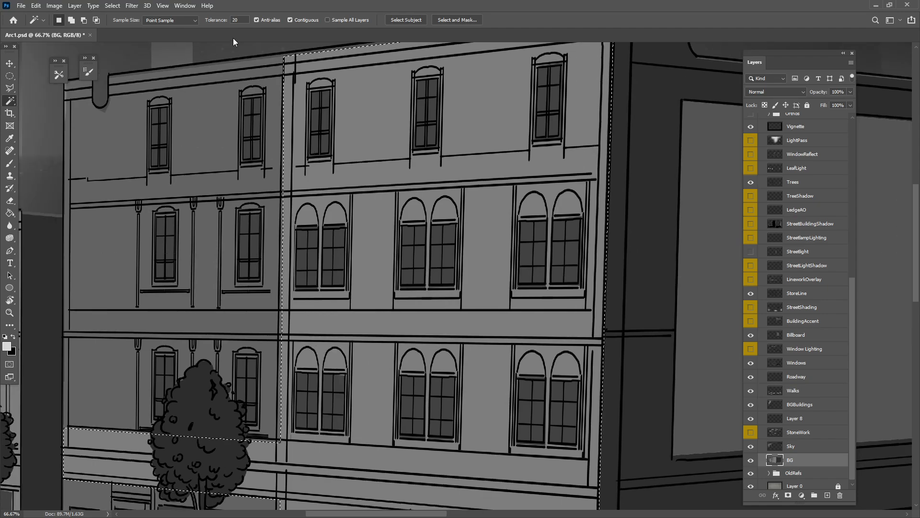
Try Magic Wand selections on the BG layer with the tolerance raised to 167 and reduced to 41
{"action": "left_click_drag", "start_coordinate": [219, 22], "coordinate": [278, 19]}
{"action": "key", "text": "ctrl+d"}
{"action": "key", "text": "ctrl+minus"}
{"action": "key", "text": "ctrl+minus"}
{"action": "key", "text": "ctrl+minus"}
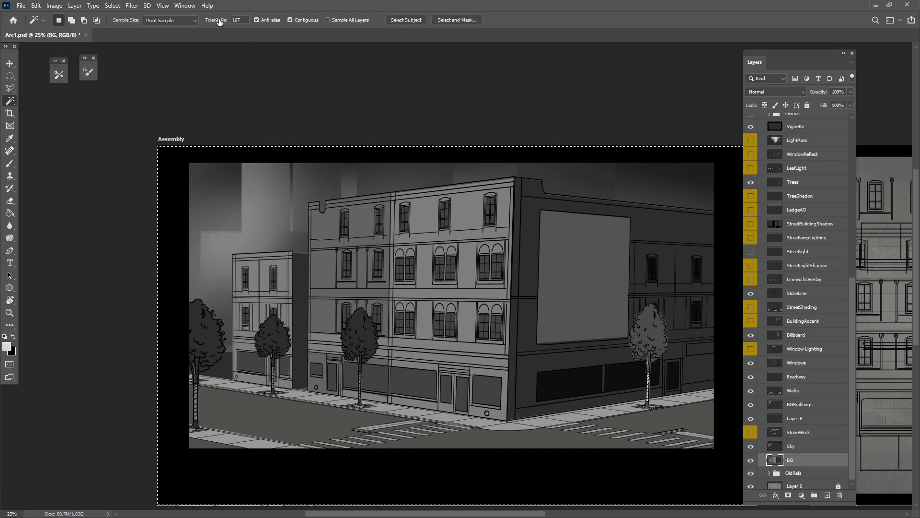
{"action": "left_click_drag", "start_coordinate": [219, 21], "coordinate": [167, 32]}
{"action": "key", "text": "ctrl+d"}
{"action": "left_click", "coordinate": [332, 224]}
{"action": "left_click_drag", "start_coordinate": [222, 22], "coordinate": [201, 25]}
{"action": "left_click", "coordinate": [357, 223]}
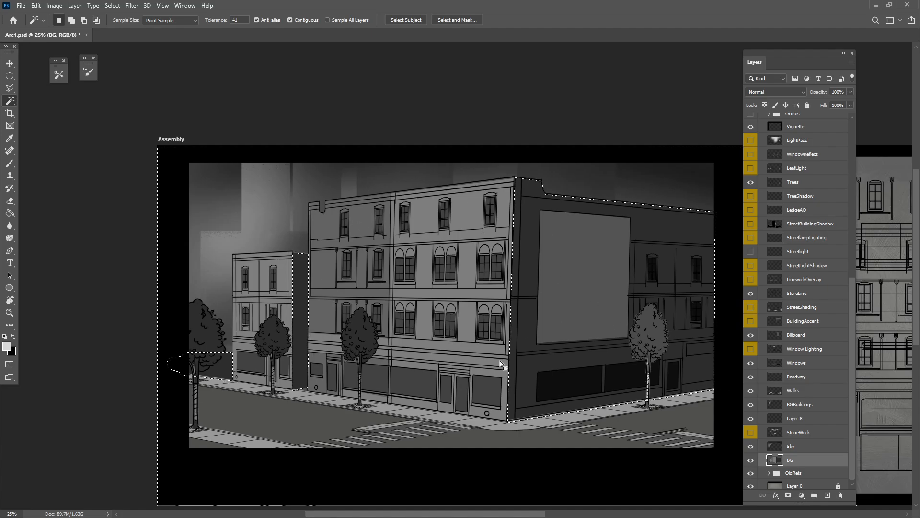
{"action": "key", "text": "ctrl+d"}
Set the Magic Wand tolerance to 16 and select the lighter facade section of the corner building on the BG layer
{"action": "left_click_drag", "start_coordinate": [222, 22], "coordinate": [203, 22]}
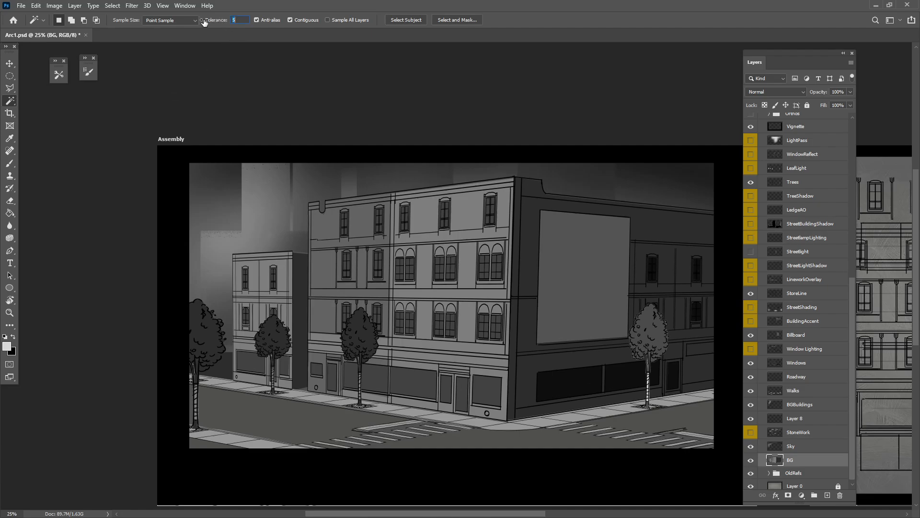
{"action": "left_click", "coordinate": [471, 214]}
{"action": "key", "text": "ctrl+plus"}
{"action": "key", "text": "ctrl+plus"}
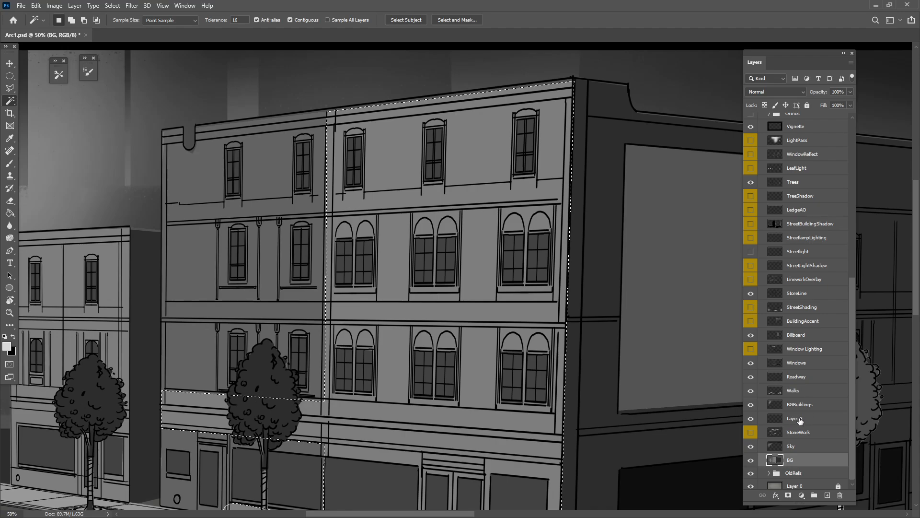
Make Layer 8 the active layer and load the square 300 px preset for the Brush tool
{"action": "left_click", "coordinate": [800, 420]}
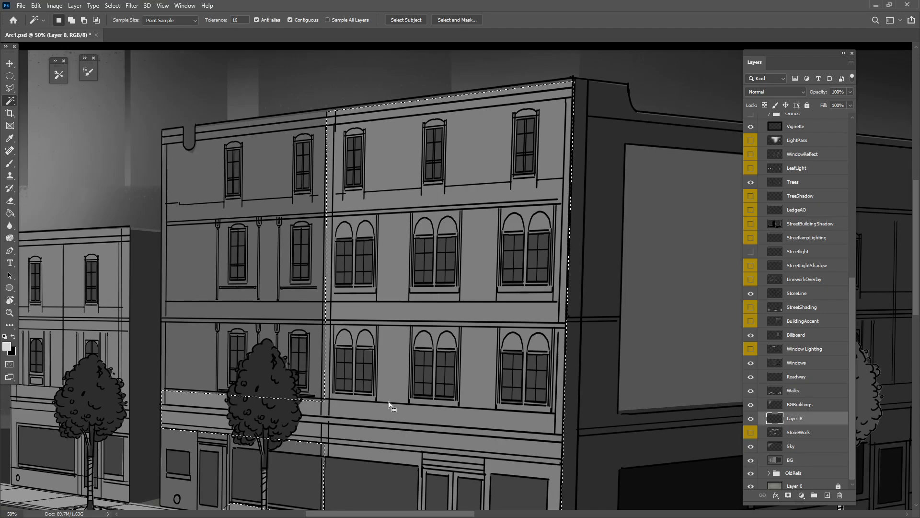
{"action": "left_click", "coordinate": [10, 163]}
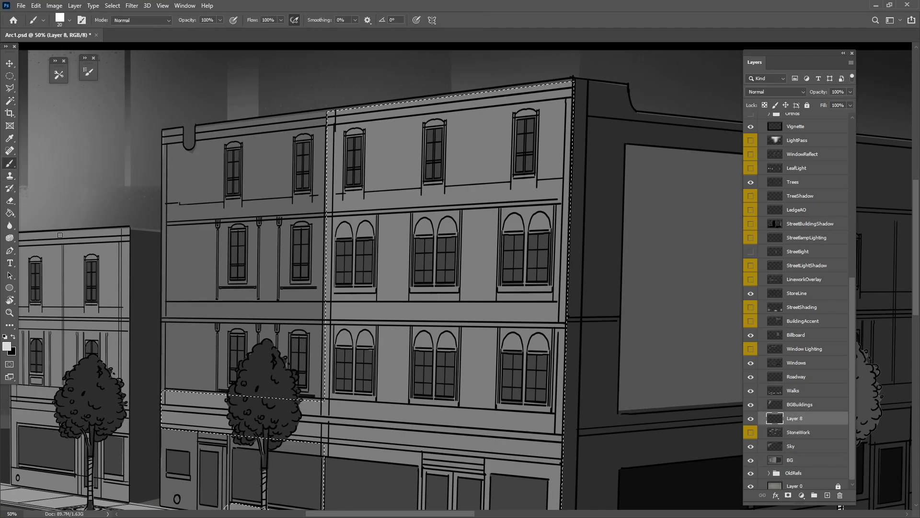
{"action": "left_click", "coordinate": [59, 75]}
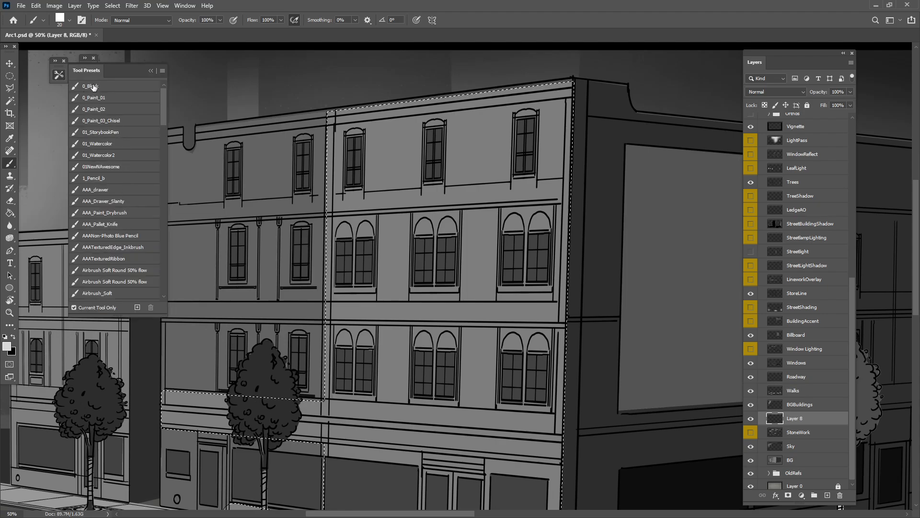
{"action": "left_click", "coordinate": [114, 86]}
{"action": "left_click", "coordinate": [150, 70]}
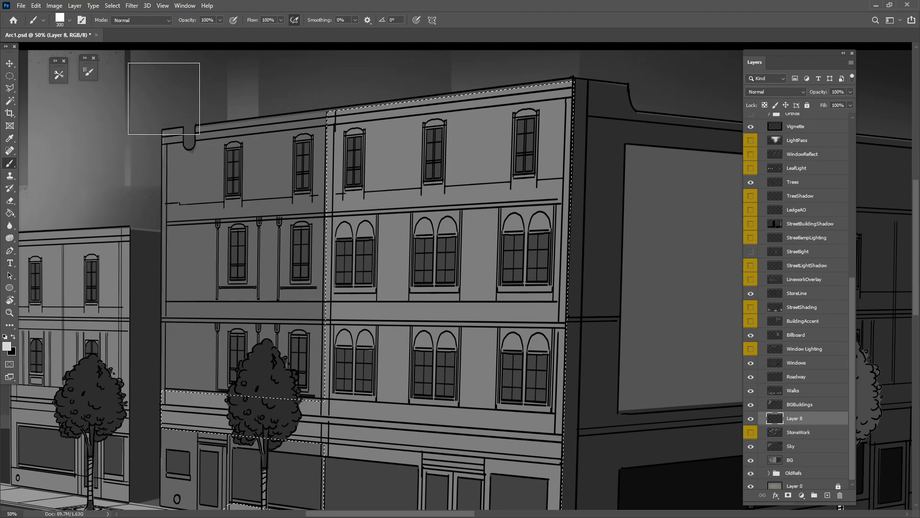
Sample the dark gray of the storefront window as the paint colour and enlarge the brush to 600 px
{"action": "left_click_drag", "start_coordinate": [349, 412], "coordinate": [392, 355]}
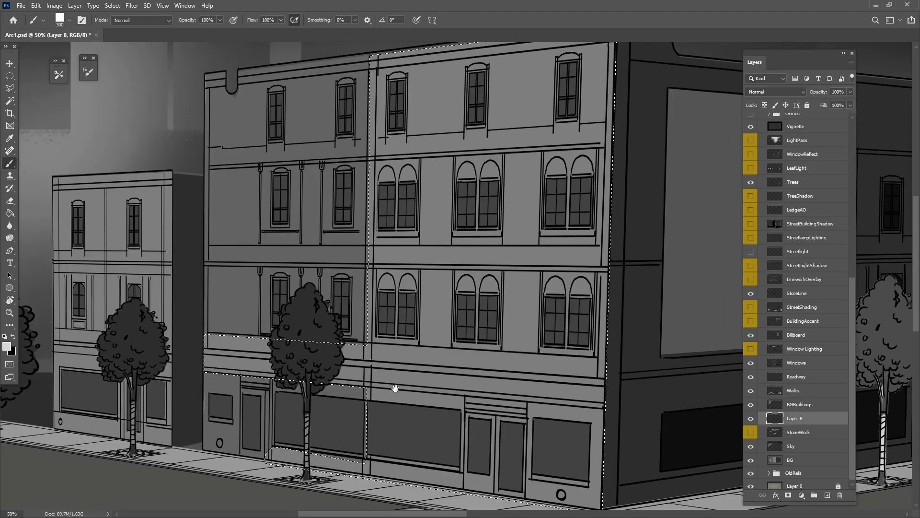
{"action": "left_click_drag", "start_coordinate": [395, 388], "coordinate": [295, 405]}
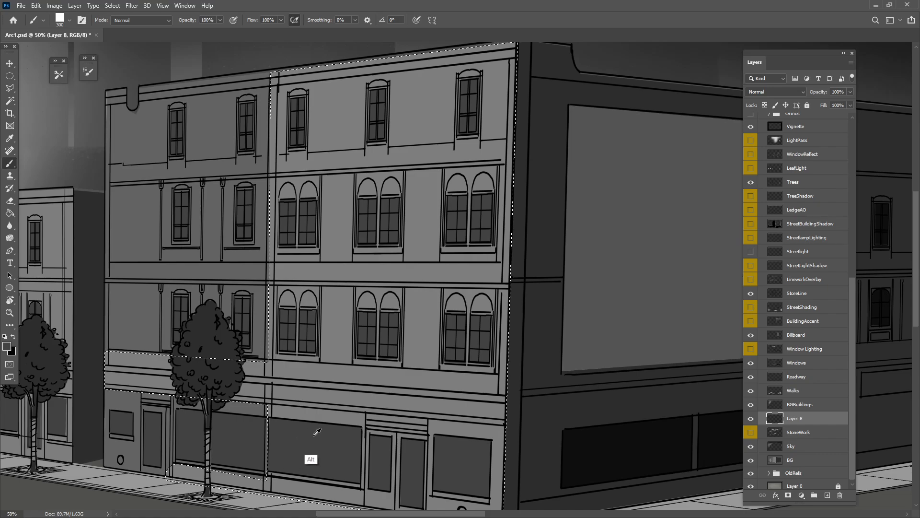
{"action": "left_click_drag", "start_coordinate": [387, 453], "coordinate": [352, 417]}
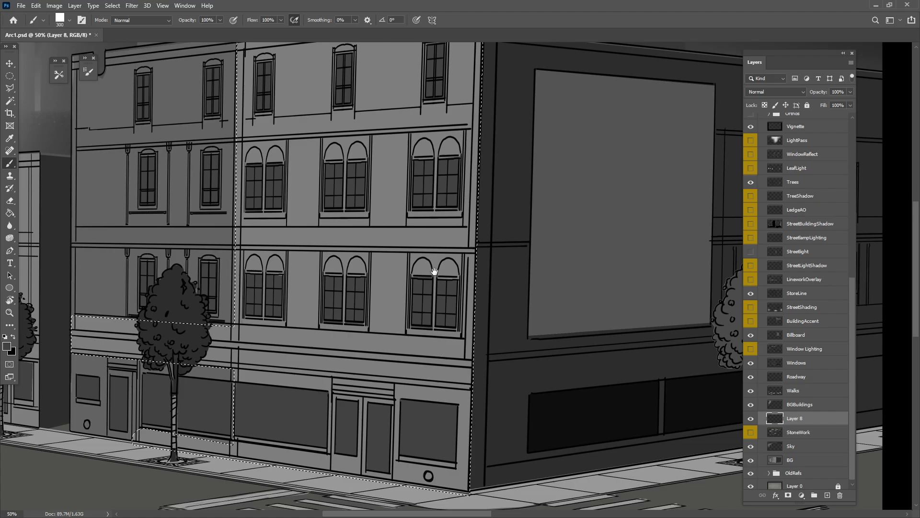
{"action": "left_click_drag", "start_coordinate": [436, 271], "coordinate": [431, 335]}
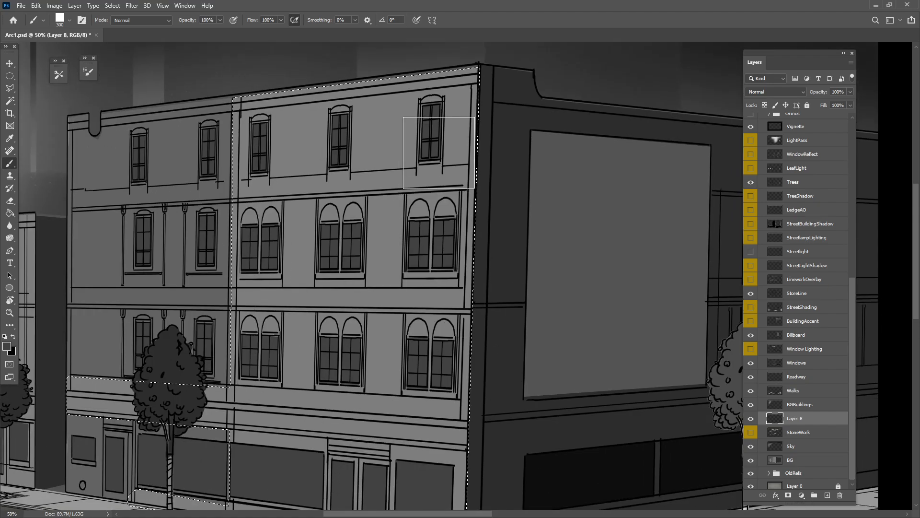
{"action": "key", "text": "bracketright"}
{"action": "key", "text": "bracketright"}
{"action": "key", "text": "bracketright"}
{"action": "left_click_drag", "start_coordinate": [436, 202], "coordinate": [444, 455]}
{"action": "key", "text": "ctrl+z"}
{"action": "left_click_drag", "start_coordinate": [442, 233], "coordinate": [439, 437]}
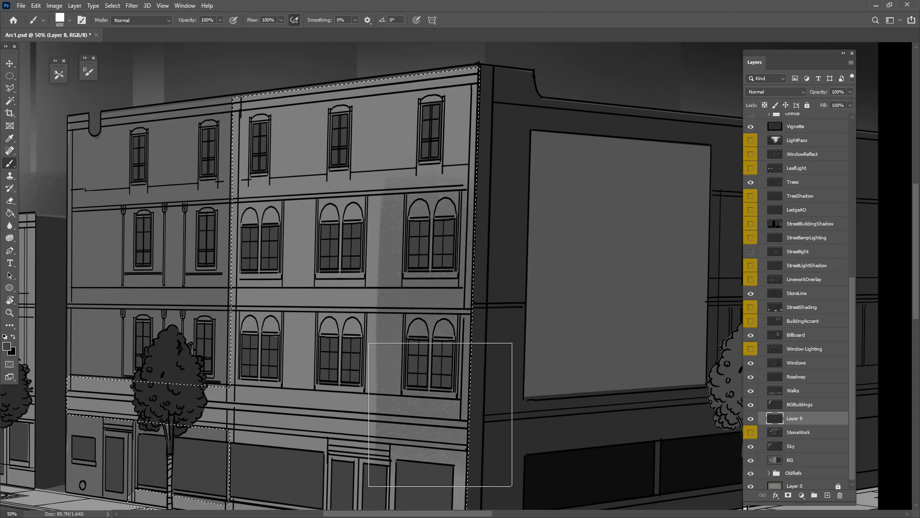
{"action": "key", "text": "ctrl+z"}
Paint a vertical shadow down the arched windows nearest the building corner and a horizontal one across the lower arched windows
{"action": "left_click_drag", "start_coordinate": [448, 225], "coordinate": [445, 434]}
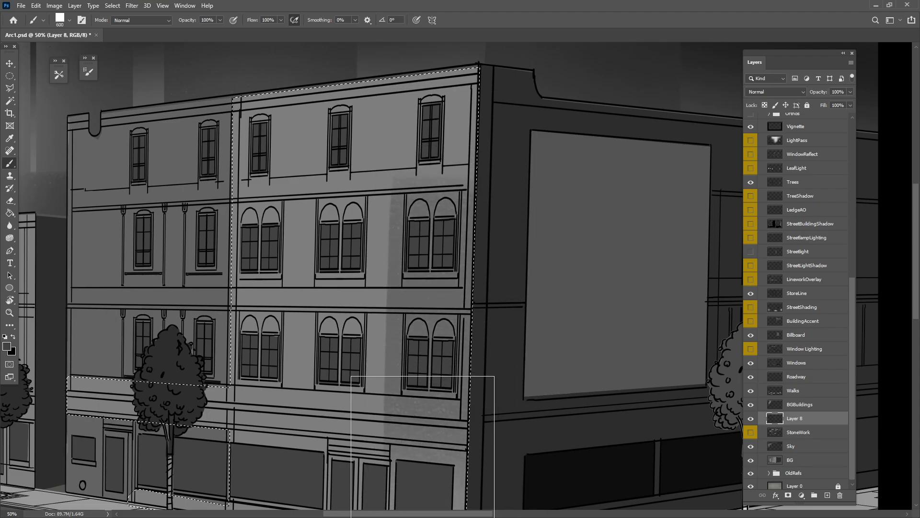
{"action": "left_click_drag", "start_coordinate": [478, 401], "coordinate": [524, 372]}
{"action": "left_click_drag", "start_coordinate": [350, 335], "coordinate": [498, 327]}
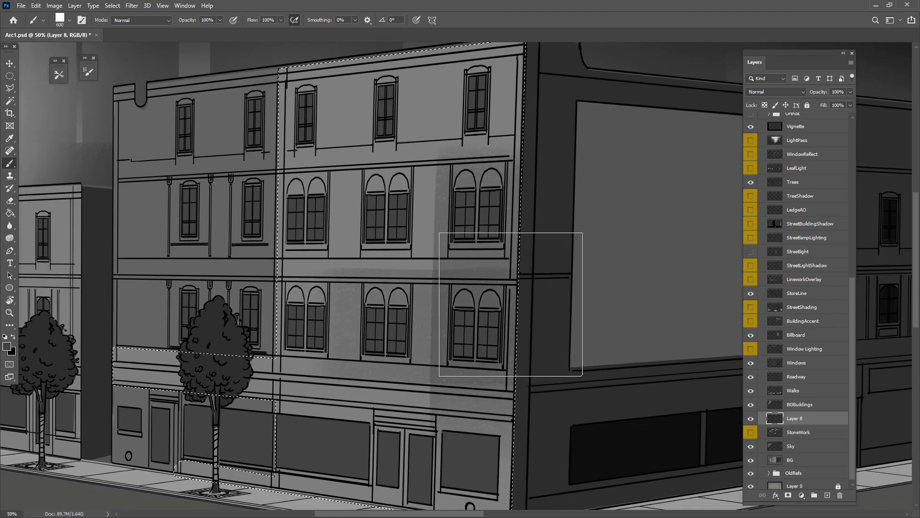
Reduce the brush to 250 px and paint vertical shadow strips between the first two columns of arched windows and up the top floor
{"action": "key", "text": "ctrl+d"}
{"action": "key", "text": "bracketleft"}
{"action": "key", "text": "bracketleft"}
{"action": "key", "text": "bracketleft"}
{"action": "key", "text": "bracketleft"}
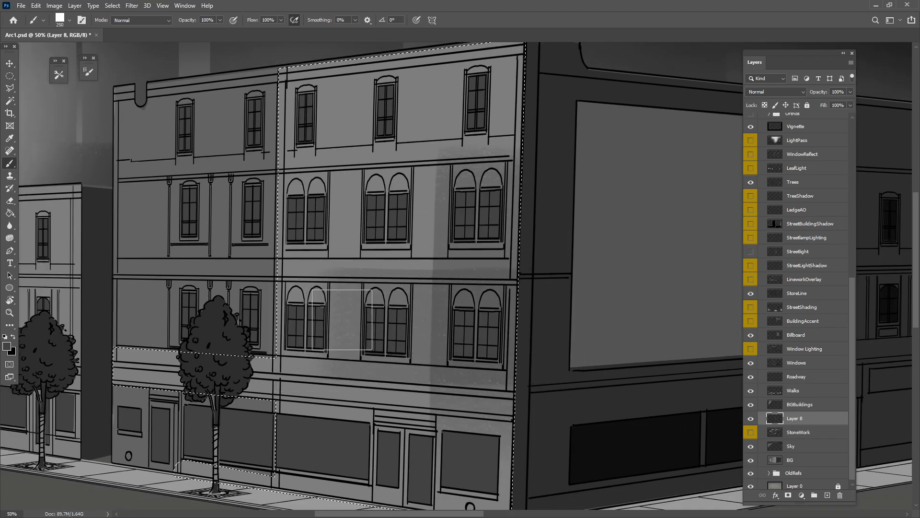
{"action": "left_click_drag", "start_coordinate": [343, 298], "coordinate": [343, 391]}
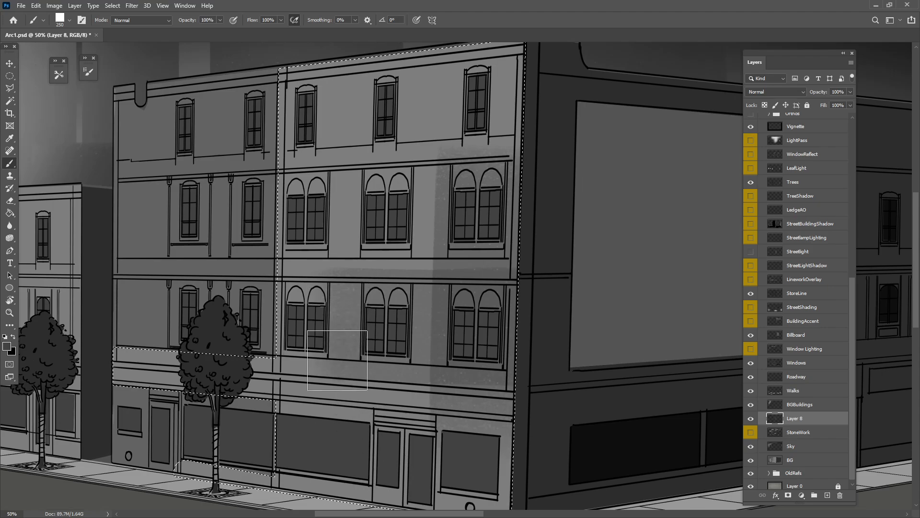
{"action": "mouse_move", "coordinate": [436, 414]}
{"action": "left_mouse_down"}
{"action": "mouse_move", "coordinate": [433, 402]}
{"action": "mouse_move", "coordinate": [391, 380]}
{"action": "left_mouse_up"}
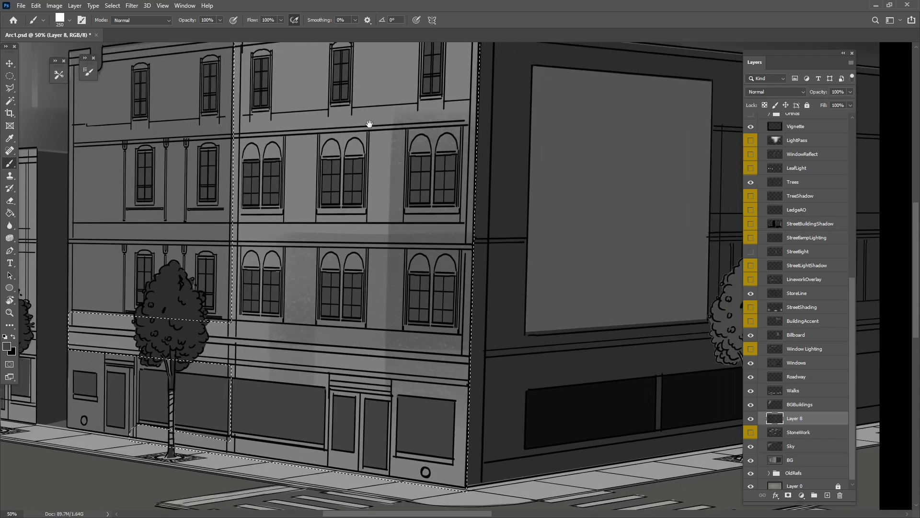
{"action": "left_click_drag", "start_coordinate": [340, 121], "coordinate": [327, 230]}
{"action": "left_click_drag", "start_coordinate": [239, 225], "coordinate": [269, 360]}
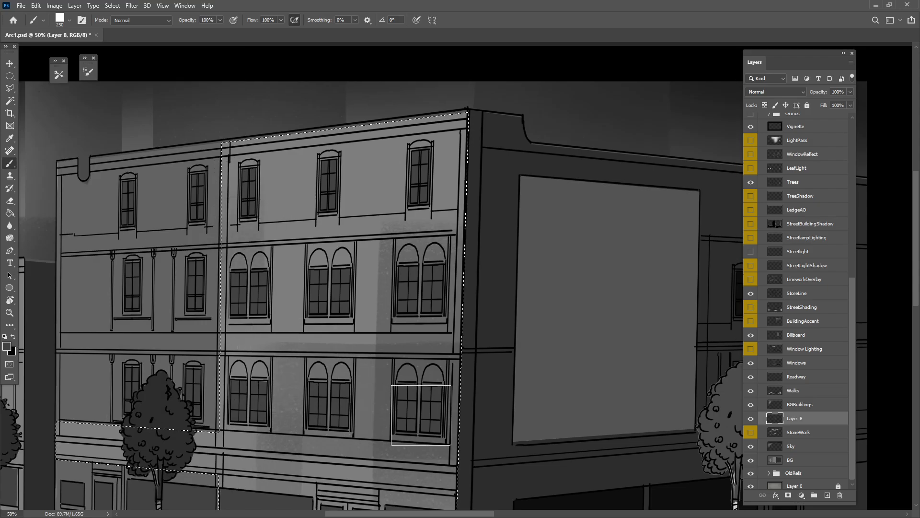
{"action": "left_click_drag", "start_coordinate": [435, 391], "coordinate": [453, 365]}
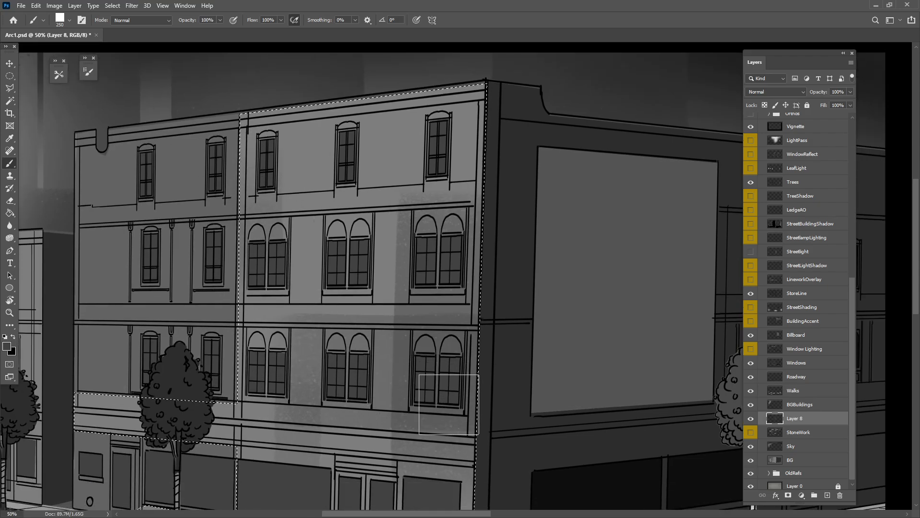
{"action": "key", "text": "ctrl+d"}
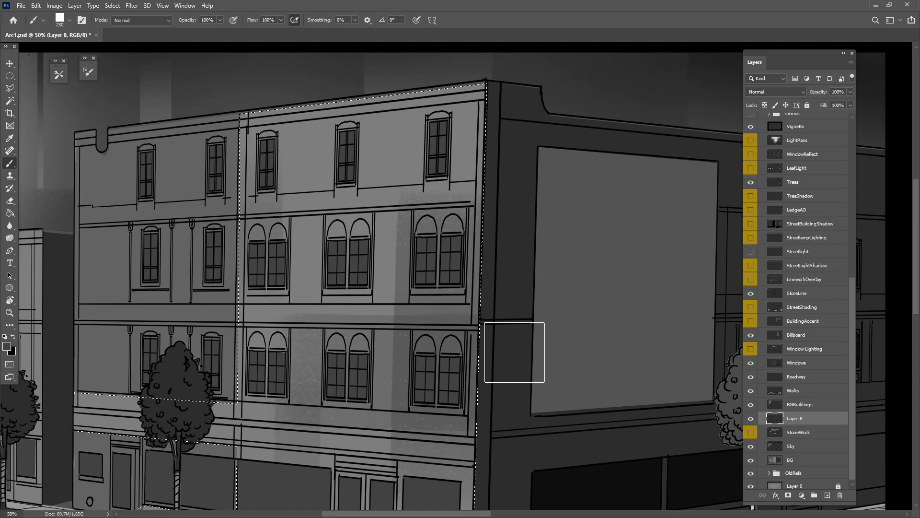
{"action": "left_click_drag", "start_coordinate": [438, 356], "coordinate": [456, 292]}
{"action": "left_click_drag", "start_coordinate": [453, 403], "coordinate": [465, 368]}
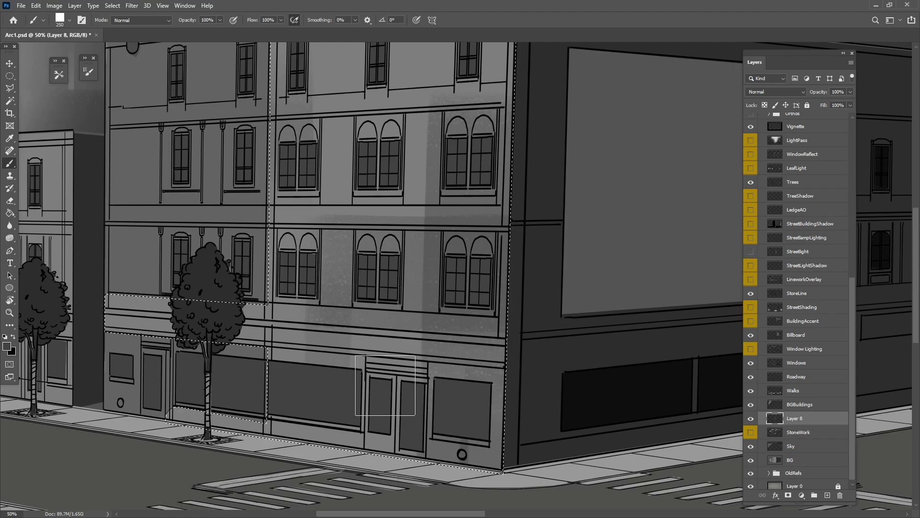
Clear the facade selection, hide Layer 8 and show the StoneWork layer in its place
{"action": "mouse_move", "coordinate": [475, 428]}
{"action": "left_mouse_down"}
{"action": "mouse_move", "coordinate": [459, 415]}
{"action": "mouse_move", "coordinate": [455, 425]}
{"action": "mouse_move", "coordinate": [475, 442]}
{"action": "left_mouse_up"}
{"action": "key", "text": "ctrl+d"}
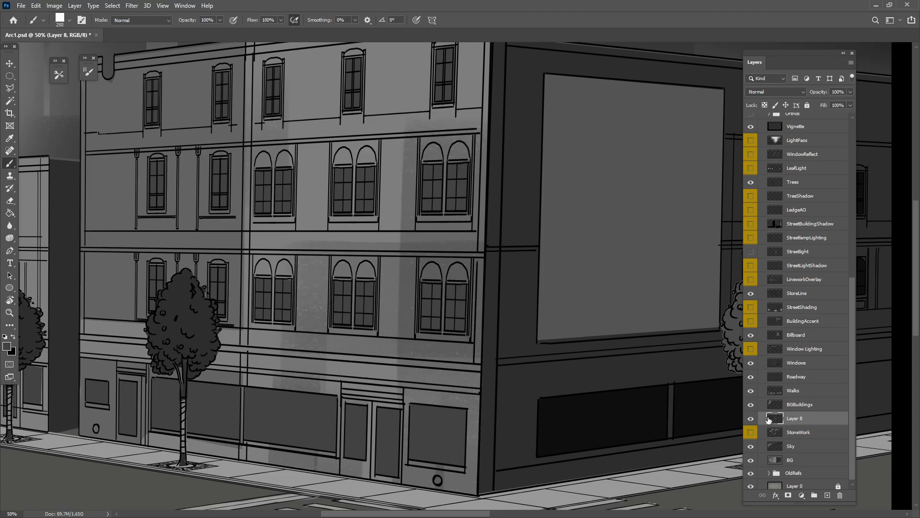
{"action": "left_click", "coordinate": [750, 418]}
{"action": "left_click", "coordinate": [751, 432]}
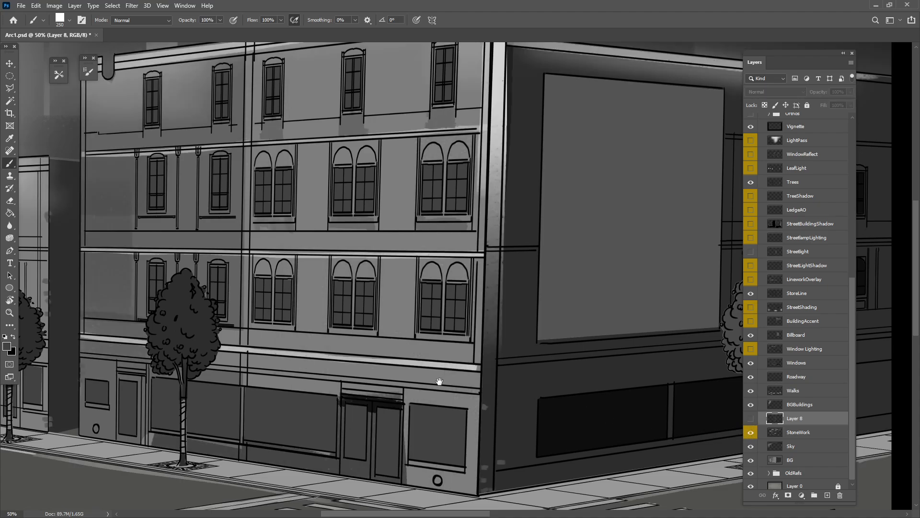
Examine the finished StoneWork shading across the corner building's roofline, arched windows, storefronts and billboard wall
{"action": "left_click_drag", "start_coordinate": [439, 381], "coordinate": [476, 394]}
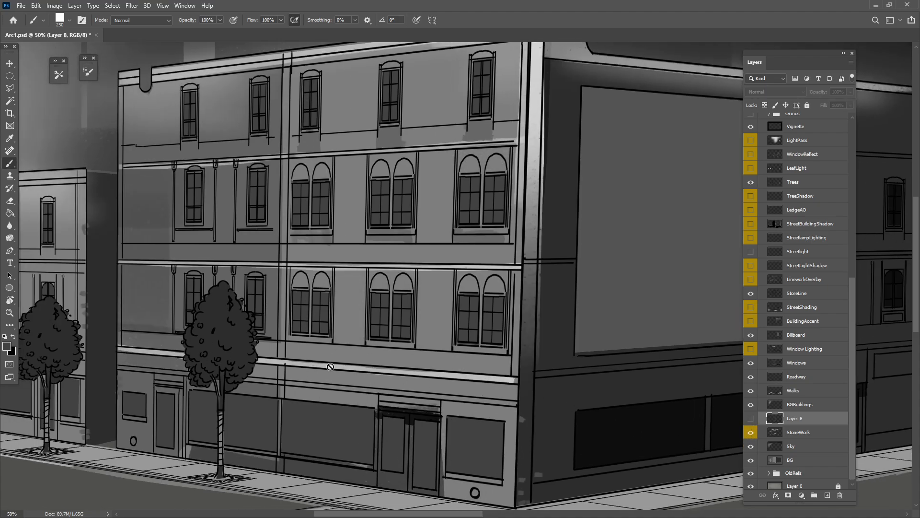
{"action": "scroll", "coordinate": [378, 317], "scroll_direction": "up", "scroll_amount": 4}
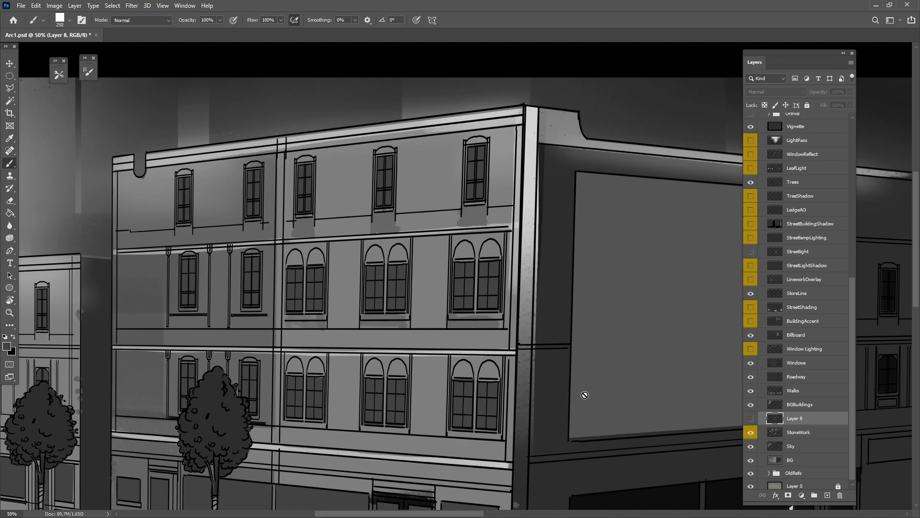
{"action": "left_click_drag", "start_coordinate": [487, 459], "coordinate": [510, 401]}
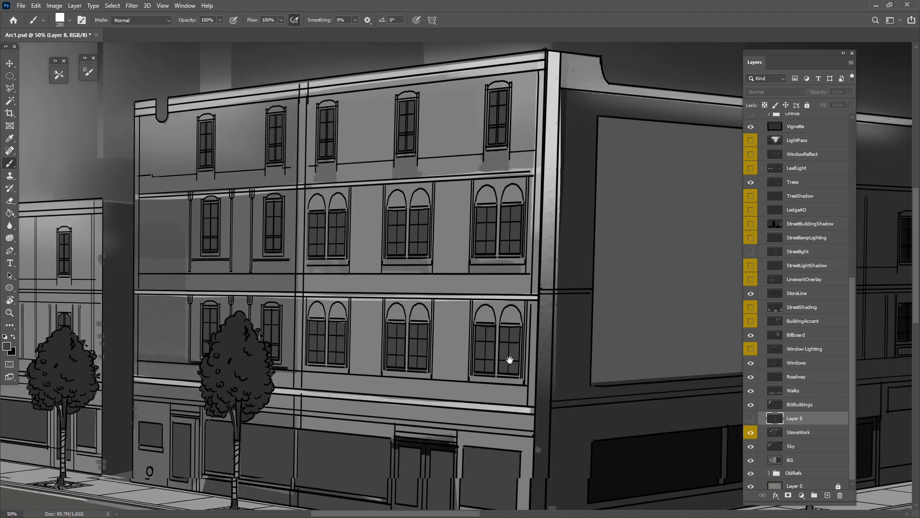
{"action": "scroll", "coordinate": [322, 393], "scroll_direction": "down", "scroll_amount": 3}
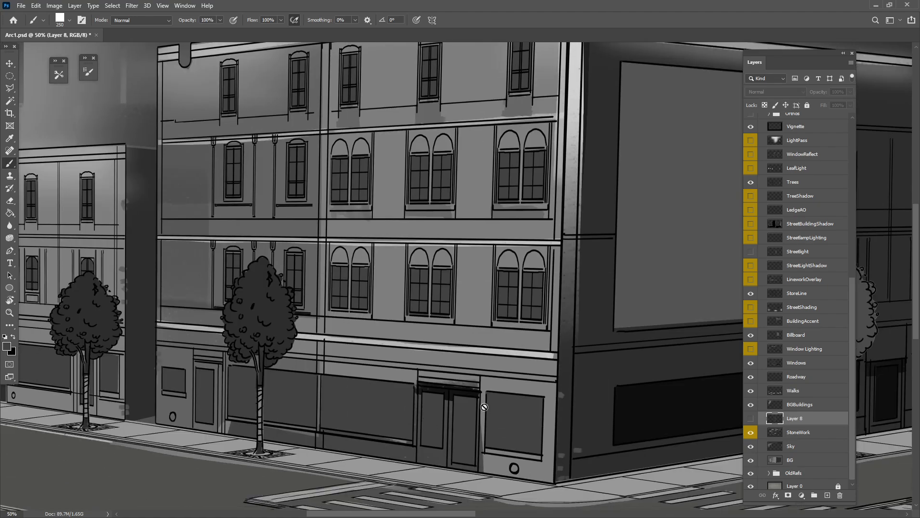
{"action": "left_click_drag", "start_coordinate": [290, 444], "coordinate": [456, 452]}
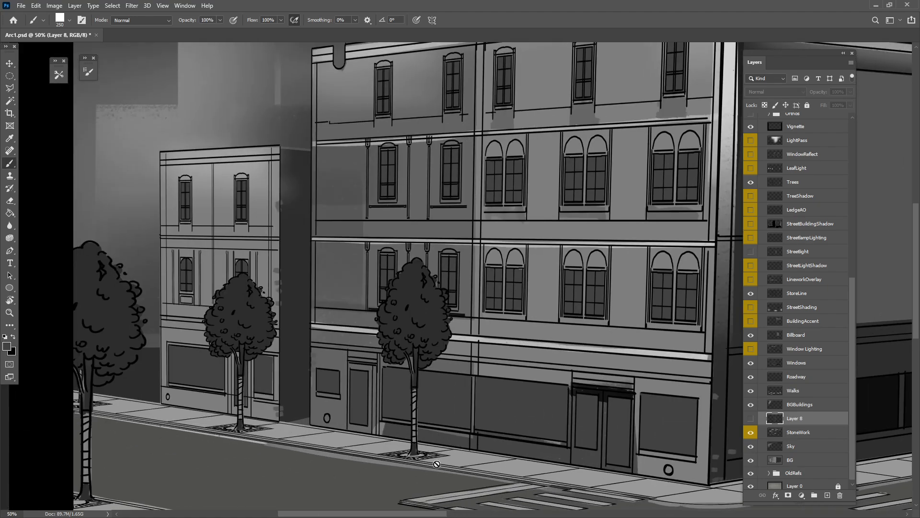
{"action": "scroll", "coordinate": [479, 443], "scroll_direction": "right", "scroll_amount": 15}
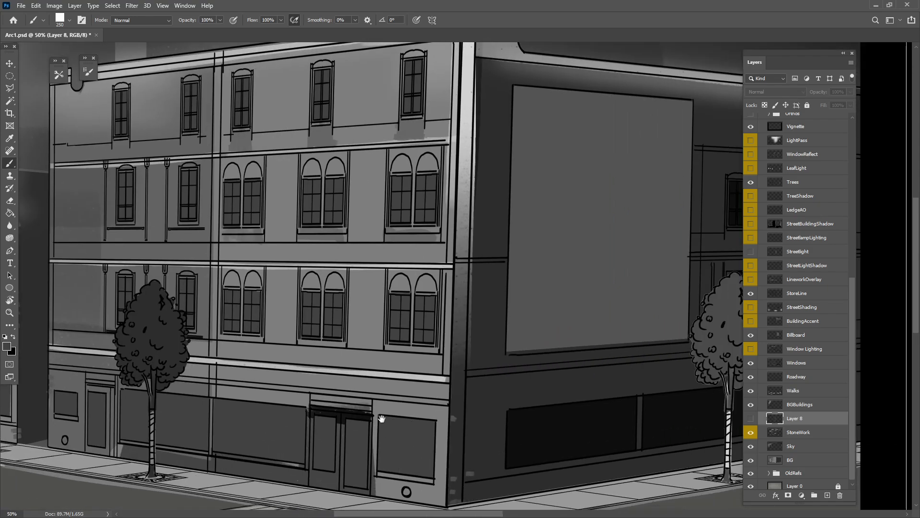
{"action": "scroll", "coordinate": [568, 420], "scroll_direction": "right", "scroll_amount": 4}
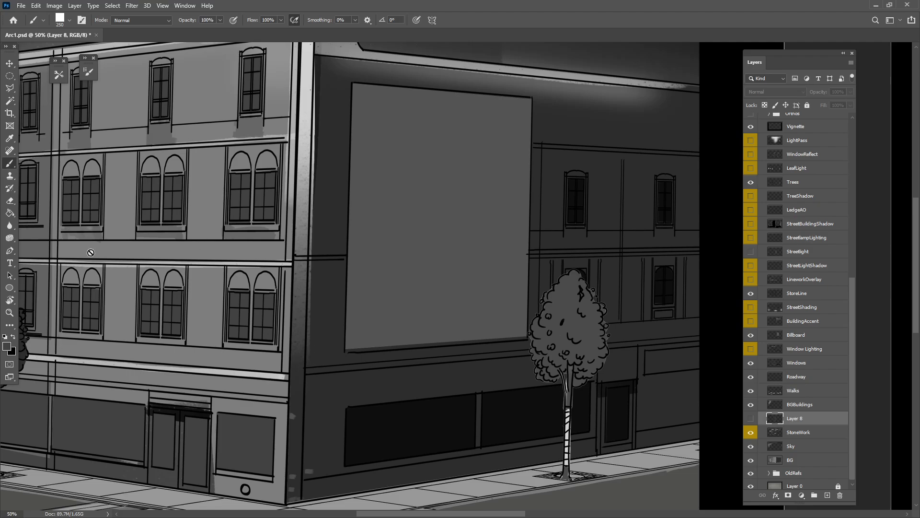
Load the Airbrush_Soft tool preset for the Brush tool
{"action": "left_click", "coordinate": [67, 21]}
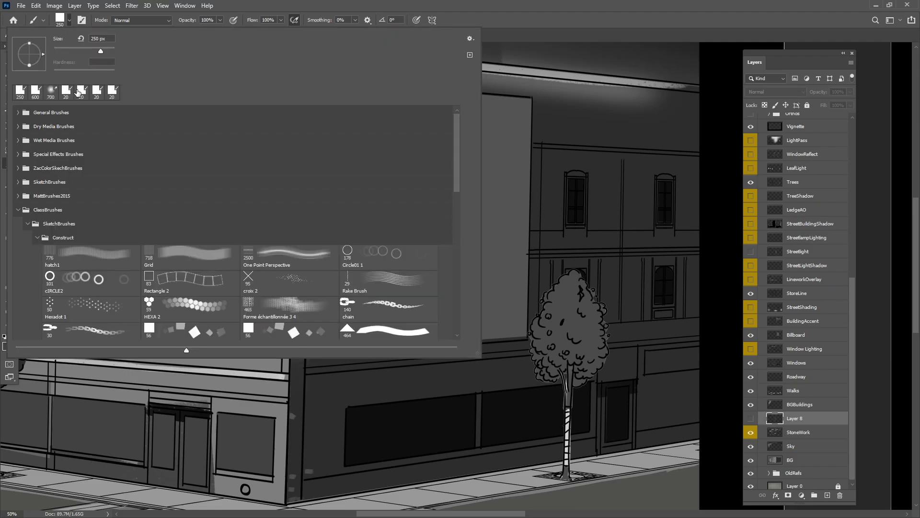
{"action": "left_click", "coordinate": [392, 10]}
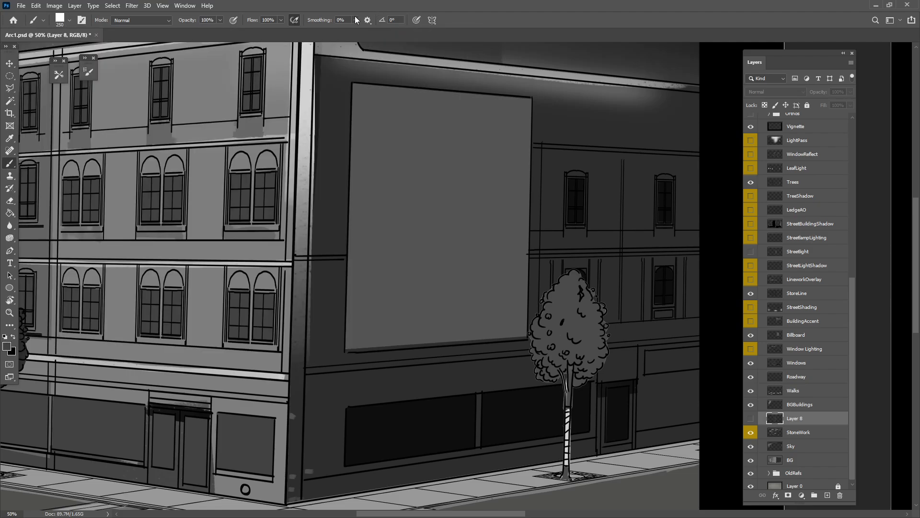
{"action": "left_click", "coordinate": [58, 75]}
{"action": "left_click", "coordinate": [110, 87]}
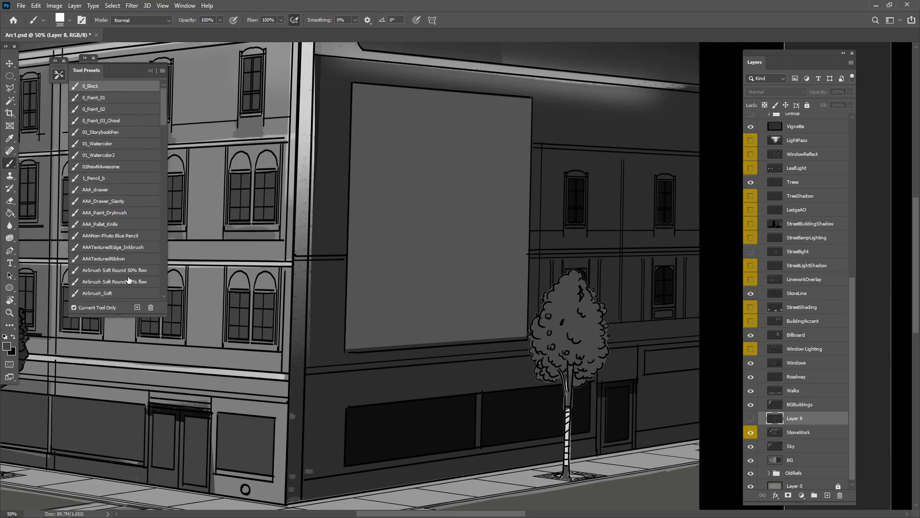
{"action": "left_click", "coordinate": [119, 295]}
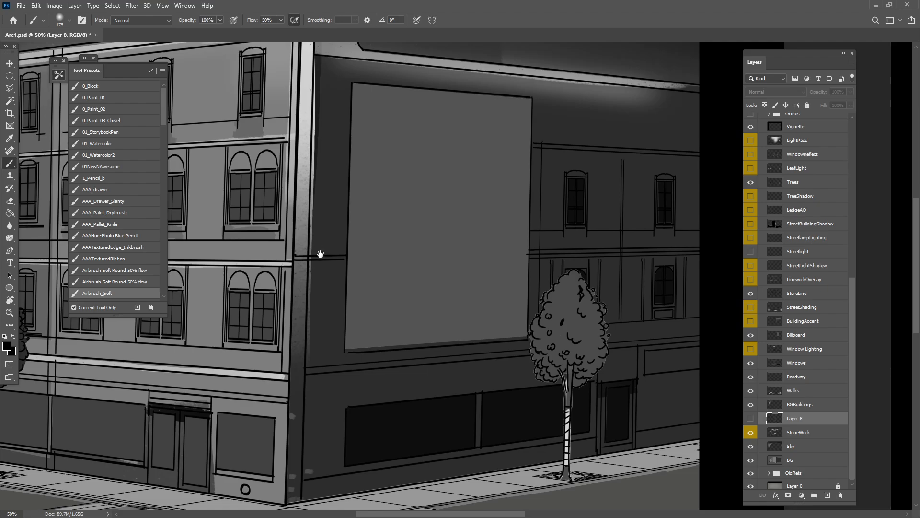
Show Layer 8, sample the light gray of the building's corner strip as the paint colour, and hide StoneWork
{"action": "left_click_drag", "start_coordinate": [321, 254], "coordinate": [323, 393]}
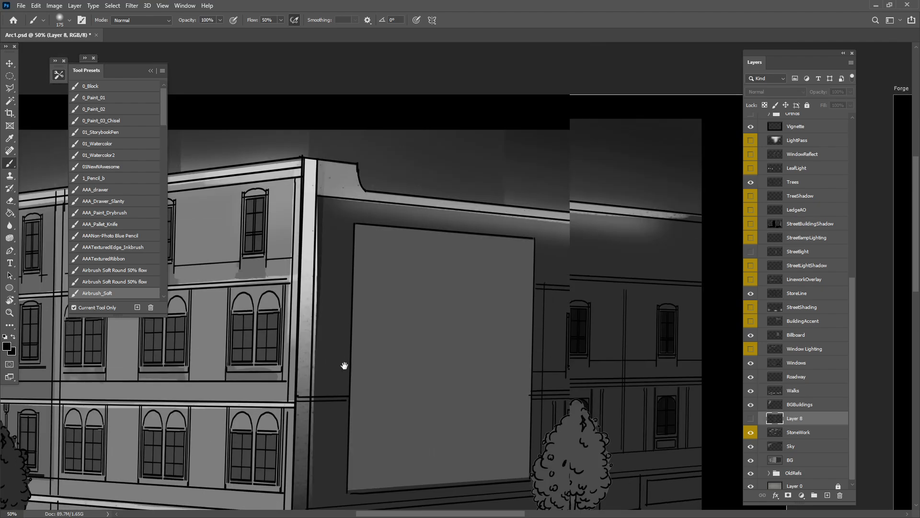
{"action": "left_click", "coordinate": [750, 418]}
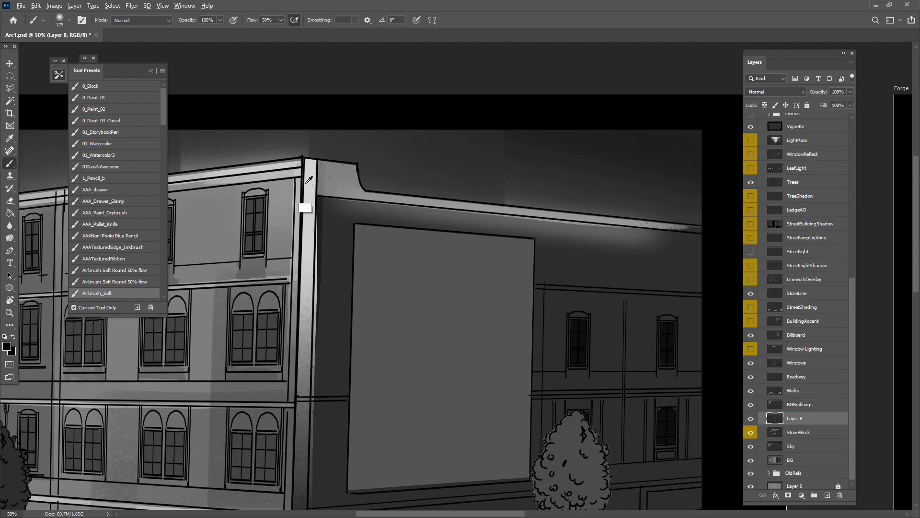
{"action": "left_click", "coordinate": [307, 182], "text": "alt"}
{"action": "left_click", "coordinate": [750, 432]}
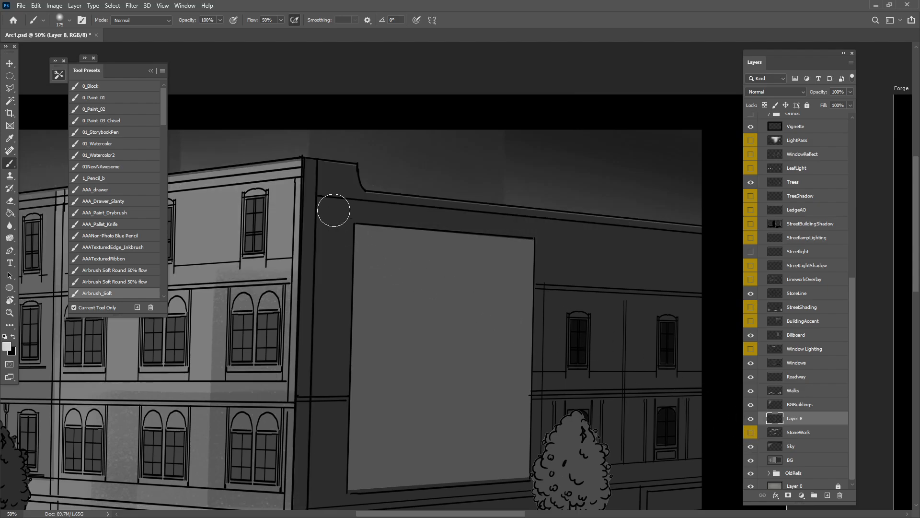
Select the whole billboard side of the building from the BG layer with the Magic Wand, and return to the Brush on Layer 8
{"action": "left_click", "coordinate": [793, 446]}
{"action": "left_click", "coordinate": [796, 460]}
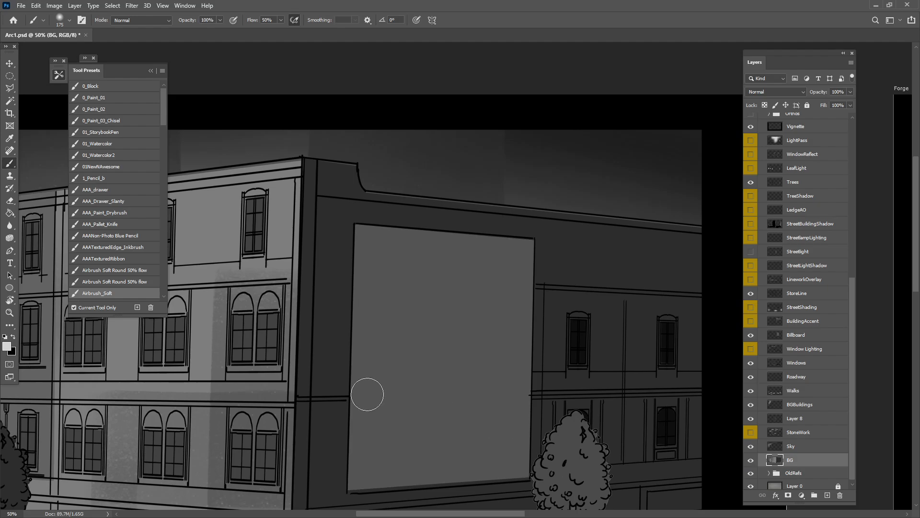
{"action": "left_click", "coordinate": [11, 101]}
{"action": "left_click", "coordinate": [467, 243]}
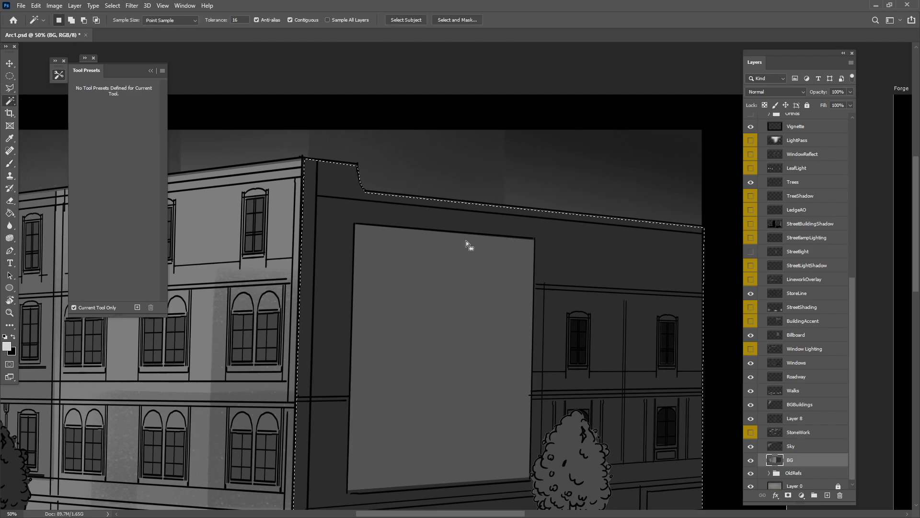
{"action": "left_click", "coordinate": [790, 446]}
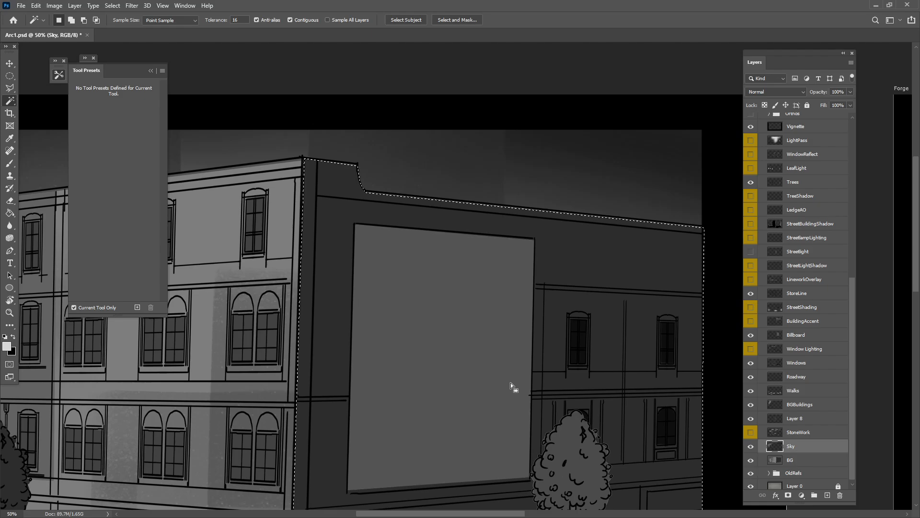
{"action": "left_click", "coordinate": [800, 425]}
{"action": "key", "text": "b"}
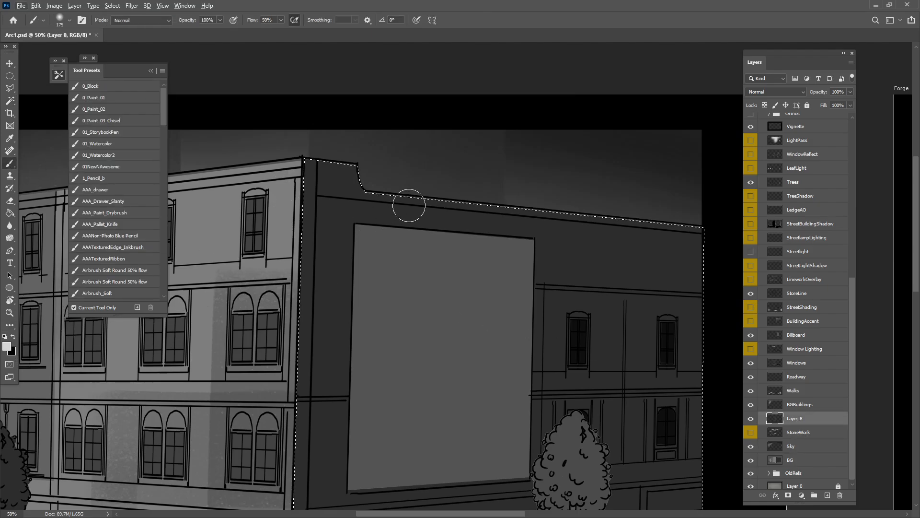
Airbrush a light highlight along the roof ledge above the billboard and down the upper part of the corner strip
{"action": "key", "text": "ctrl+h"}
{"action": "mouse_move", "coordinate": [322, 162]}
{"action": "left_mouse_down"}
{"action": "mouse_move", "coordinate": [385, 171]}
{"action": "mouse_move", "coordinate": [319, 167]}
{"action": "mouse_move", "coordinate": [392, 182]}
{"action": "mouse_move", "coordinate": [340, 184]}
{"action": "mouse_move", "coordinate": [692, 214]}
{"action": "left_mouse_up"}
{"action": "key", "text": "ctrl+h"}
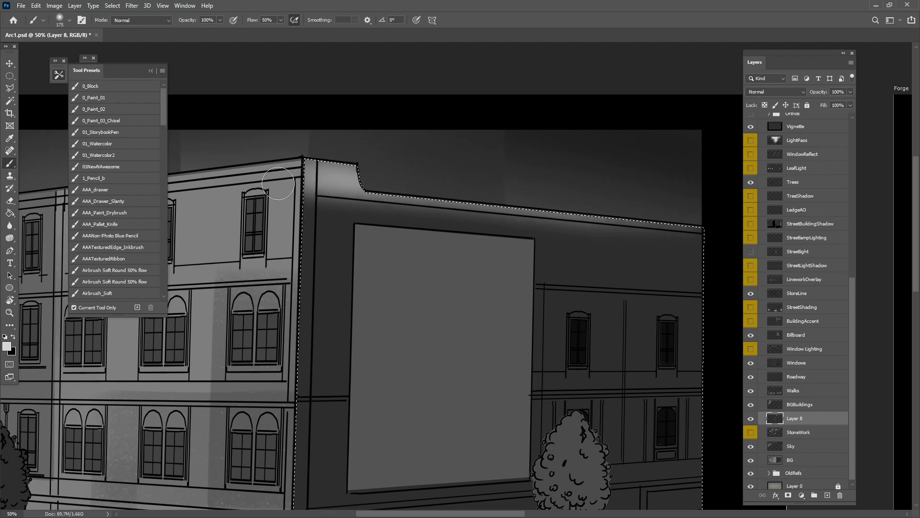
{"action": "left_click_drag", "start_coordinate": [399, 329], "coordinate": [456, 250]}
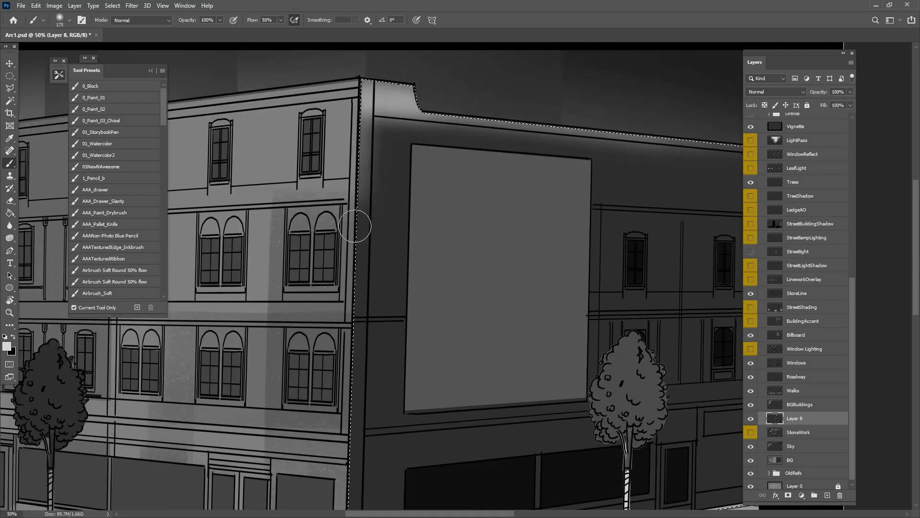
{"action": "left_click_drag", "start_coordinate": [355, 226], "coordinate": [369, 81]}
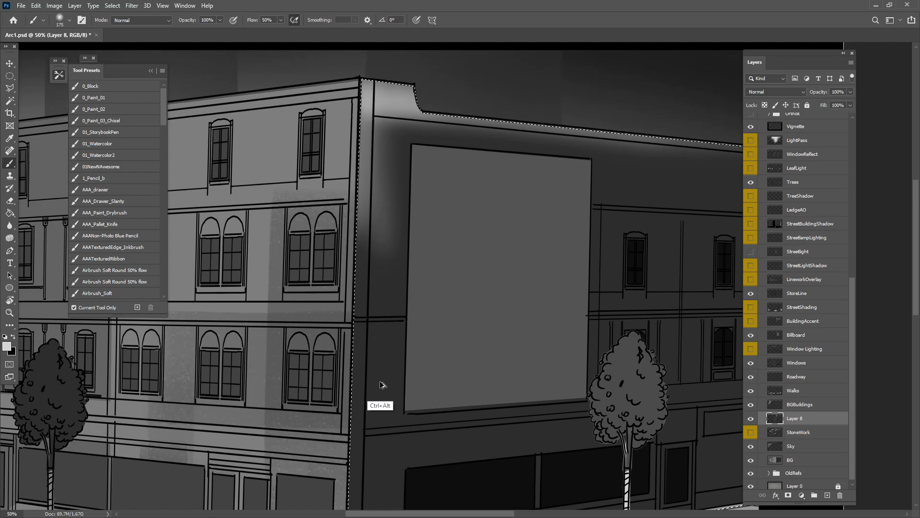
Enlarge the airbrush to 300 px, sample the mid gray below the ledge, paint a softer glow around the billboard's upper edge, and deselect
{"action": "key", "text": "bracketright"}
{"action": "key", "text": "bracketright"}
{"action": "key", "text": "bracketright"}
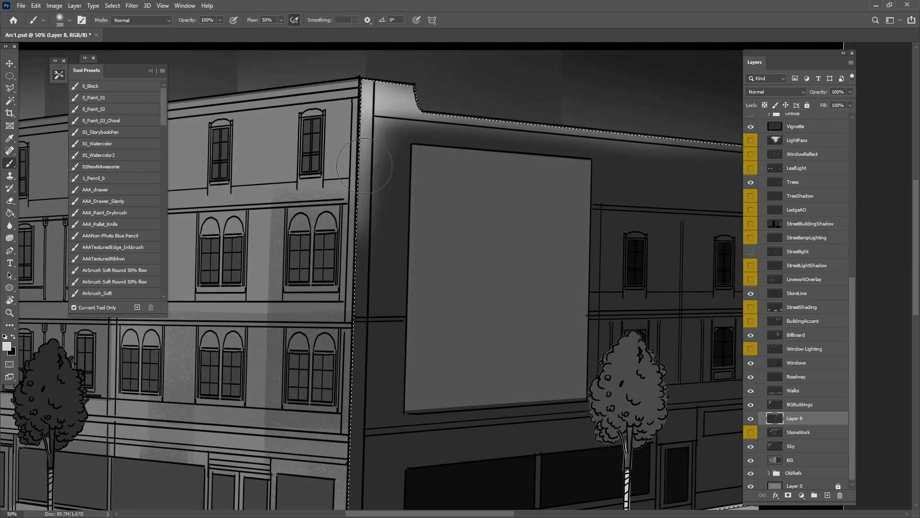
{"action": "left_click", "coordinate": [379, 128], "text": "alt"}
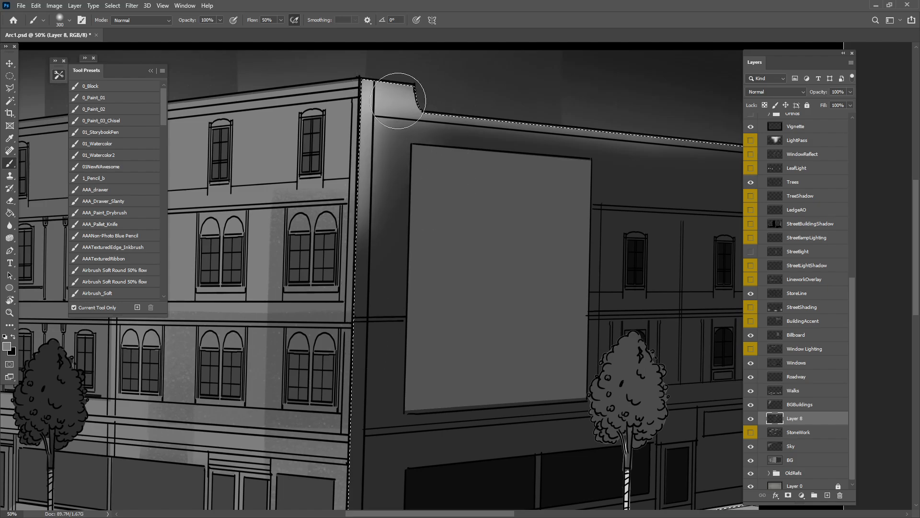
{"action": "left_click_drag", "start_coordinate": [413, 122], "coordinate": [671, 155]}
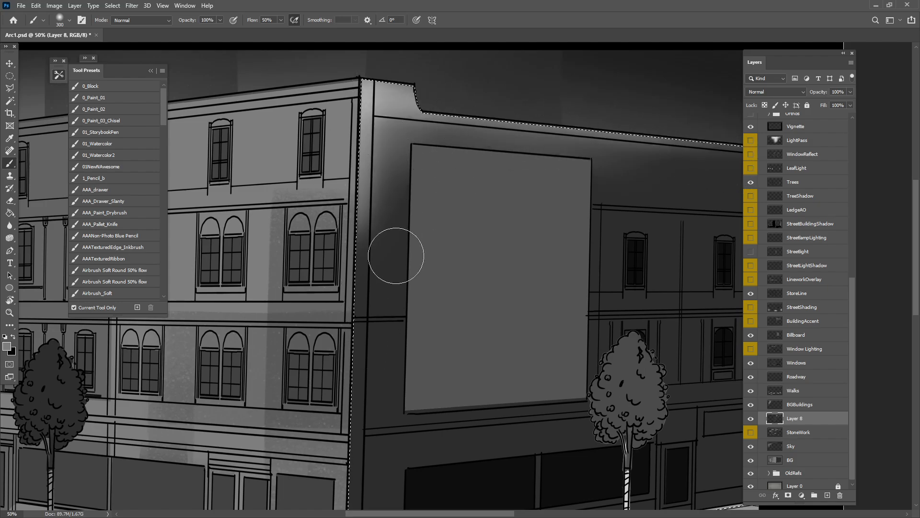
{"action": "mouse_move", "coordinate": [390, 253]}
{"action": "left_mouse_down"}
{"action": "mouse_move", "coordinate": [424, 272]}
{"action": "mouse_move", "coordinate": [424, 257]}
{"action": "left_mouse_up"}
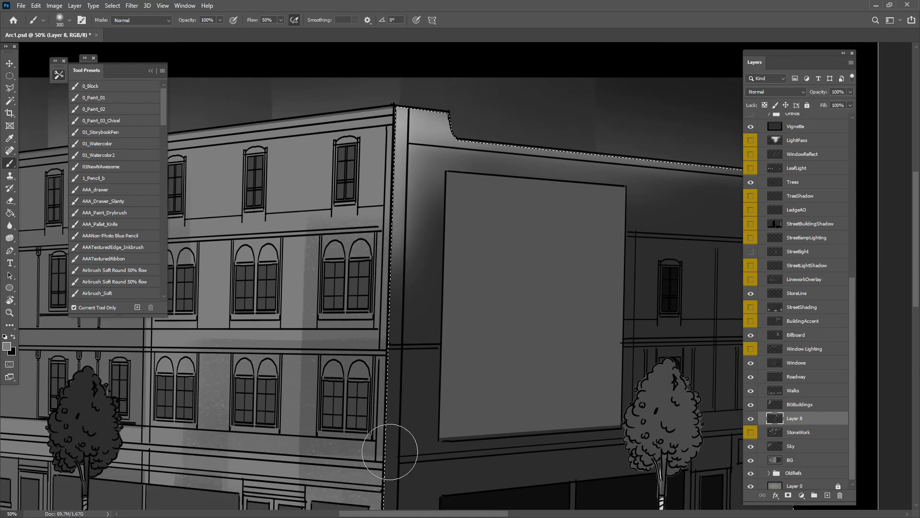
{"action": "key", "text": "ctrl+d"}
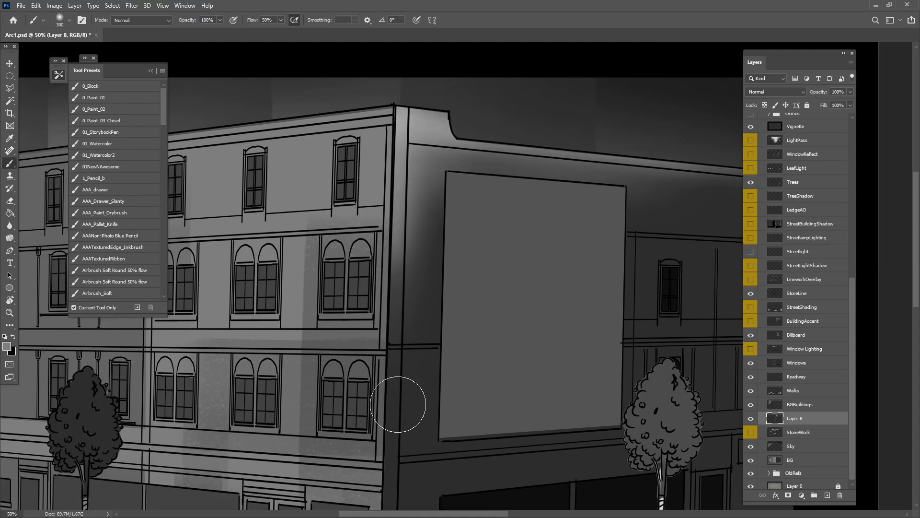
Make the Sky layer active, hide Layer 8 and show the StoneWork layer across the whole street scene
{"action": "key", "text": "ctrl+minus"}
{"action": "key", "text": "ctrl+minus"}
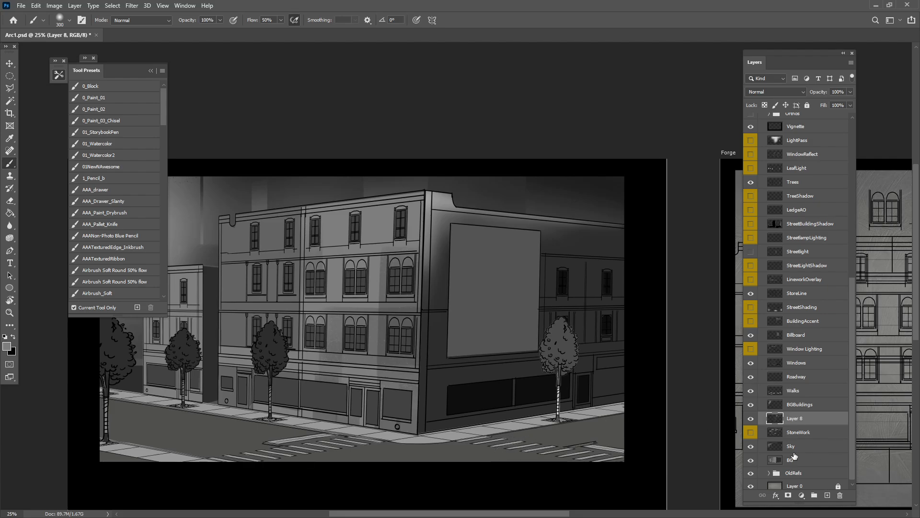
{"action": "left_click", "coordinate": [793, 447]}
{"action": "left_click", "coordinate": [751, 419]}
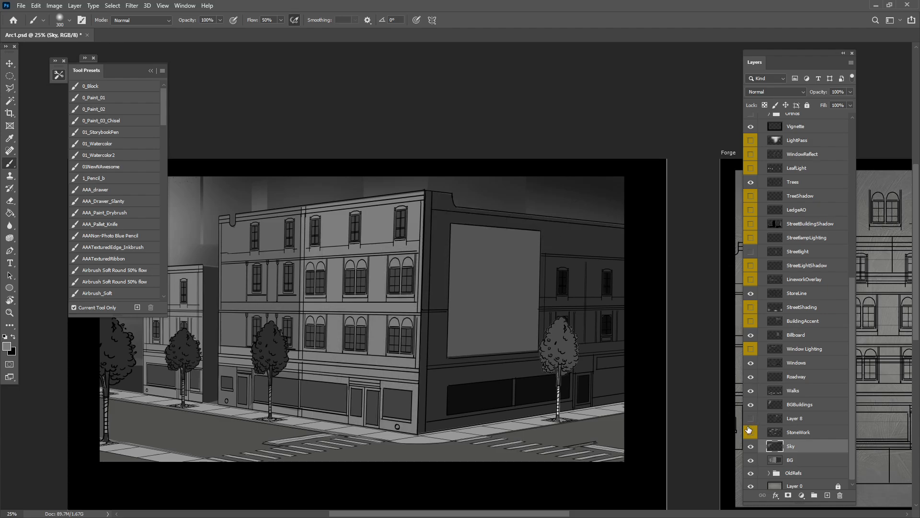
{"action": "left_click", "coordinate": [751, 431]}
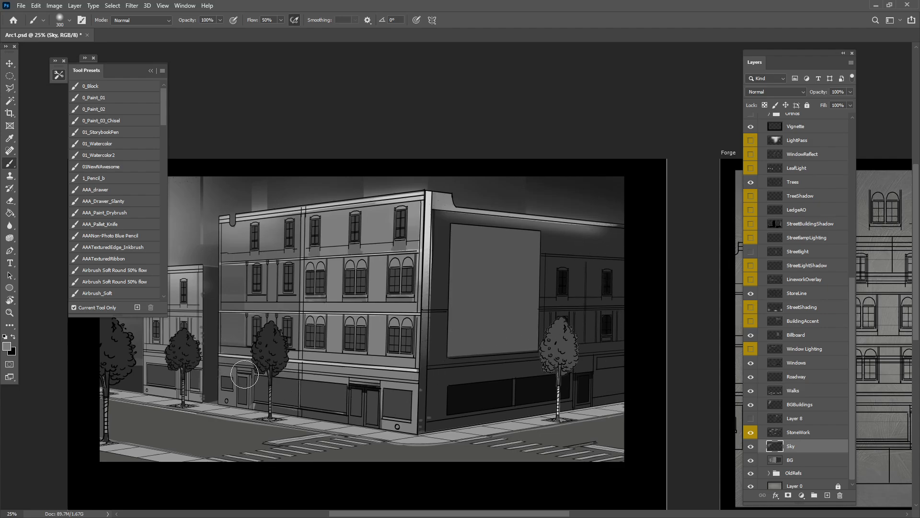
{"action": "left_click_drag", "start_coordinate": [244, 373], "coordinate": [295, 381]}
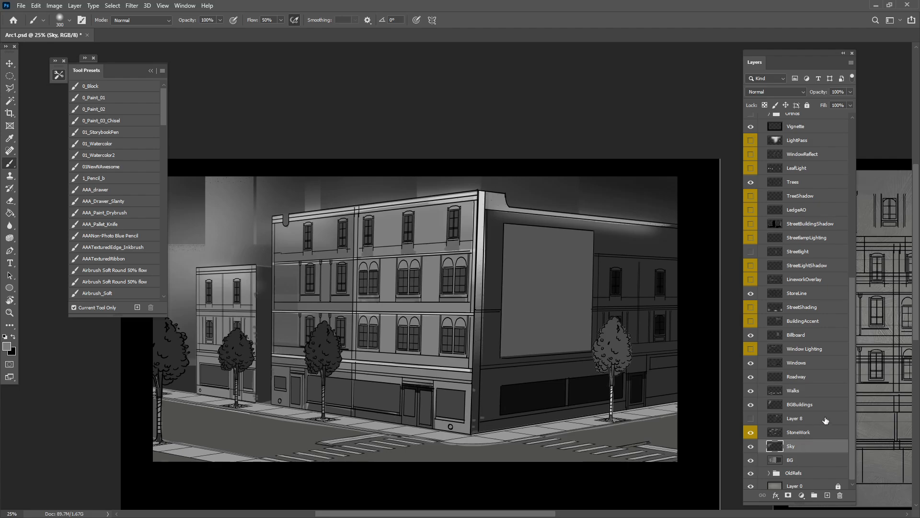
Preview what the Windows and Window Lighting layers contribute by toggling each one's visibility
{"action": "left_click", "coordinate": [815, 364]}
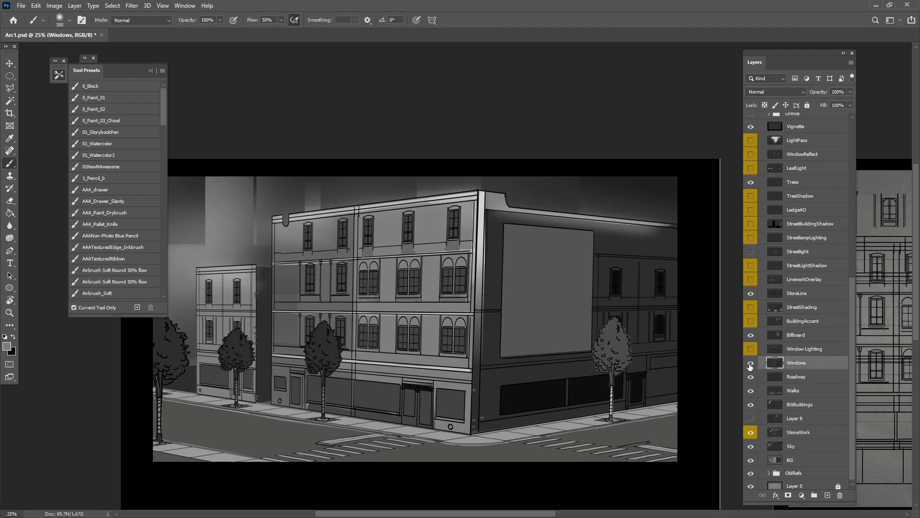
{"action": "left_click", "coordinate": [751, 365]}
{"action": "left_click", "coordinate": [752, 365]}
{"action": "left_click", "coordinate": [811, 349]}
{"action": "left_click", "coordinate": [751, 350]}
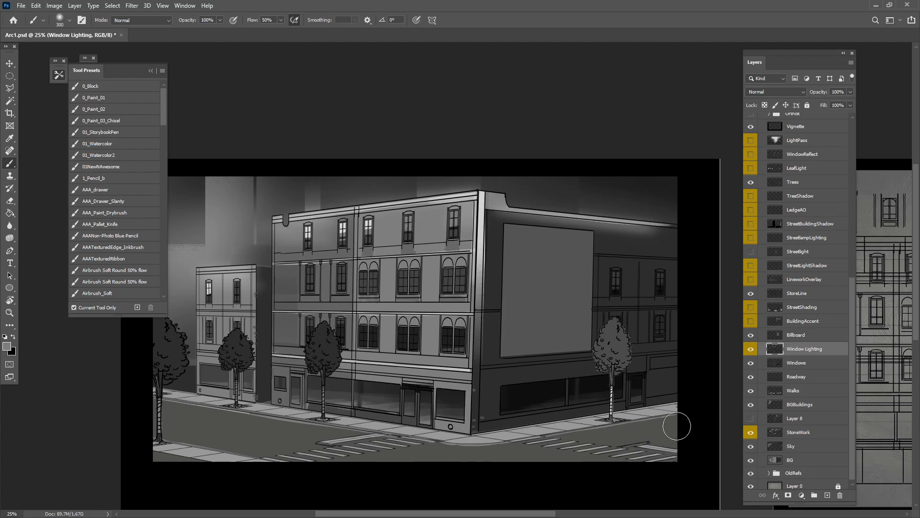
{"action": "left_click", "coordinate": [750, 352]}
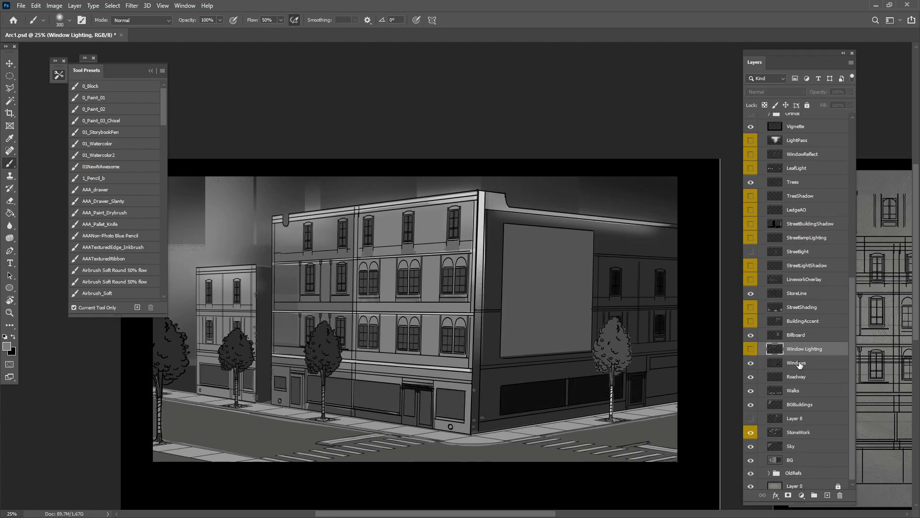
Load the window shapes of the Windows layer as a selection, add a layer above it, and choose the 0_Block brush
{"action": "left_click", "coordinate": [796, 363]}
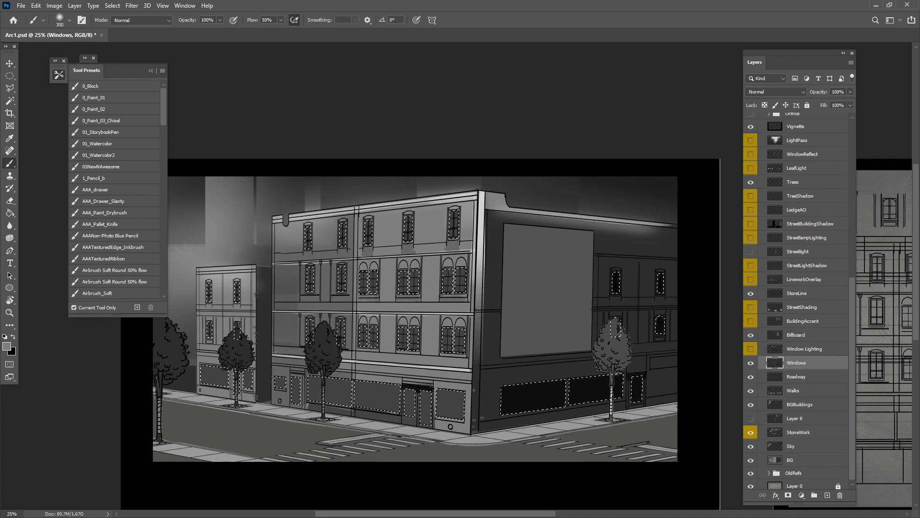
{"action": "left_click", "coordinate": [824, 495]}
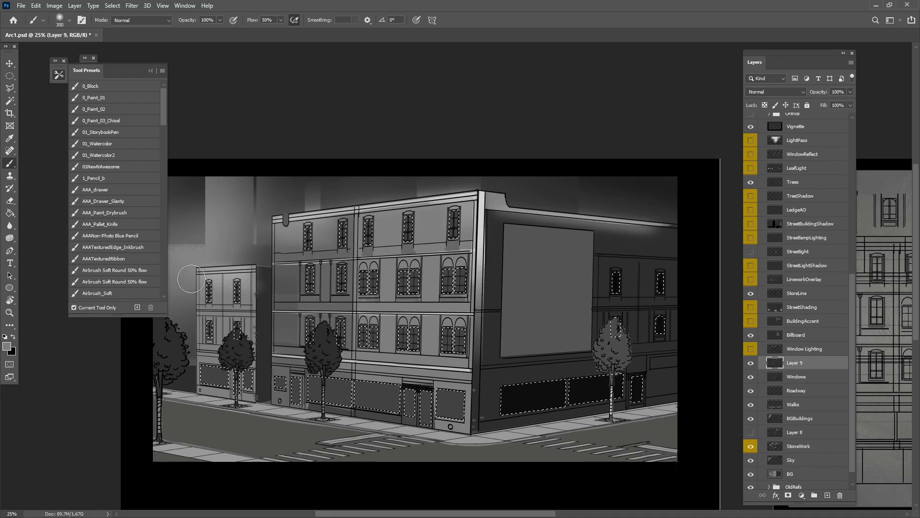
{"action": "left_click", "coordinate": [99, 86]}
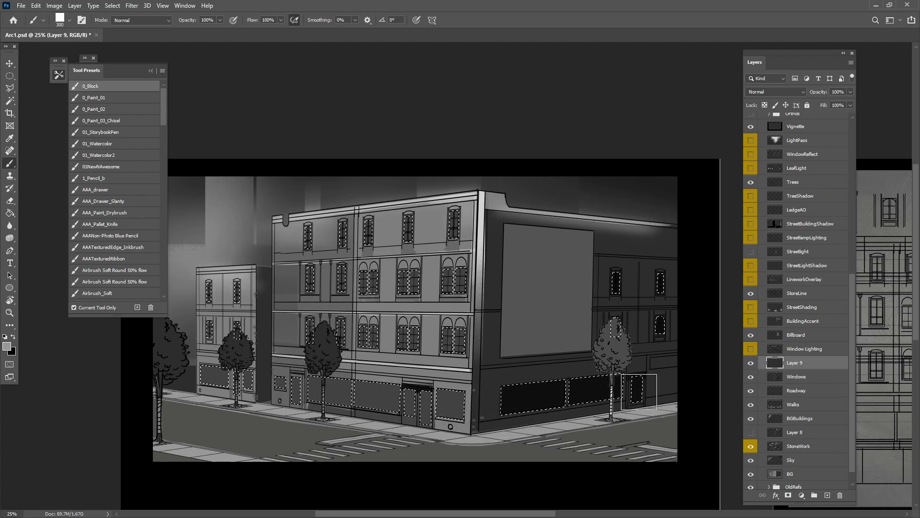
Paint gray reflections across the storefront windows on the building's shaded side with the 300 px brush, sampling lighter and darker tones
{"action": "key", "text": "alt"}
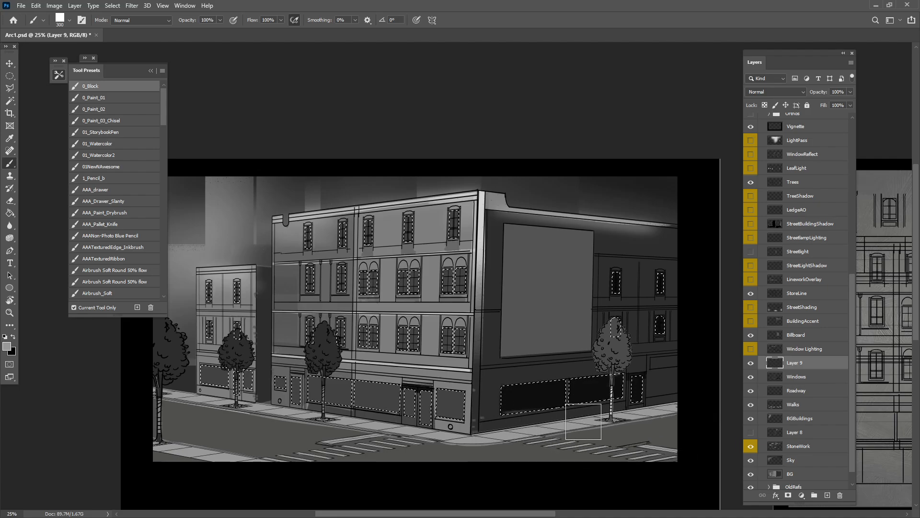
{"action": "left_click_drag", "start_coordinate": [513, 420], "coordinate": [553, 418]}
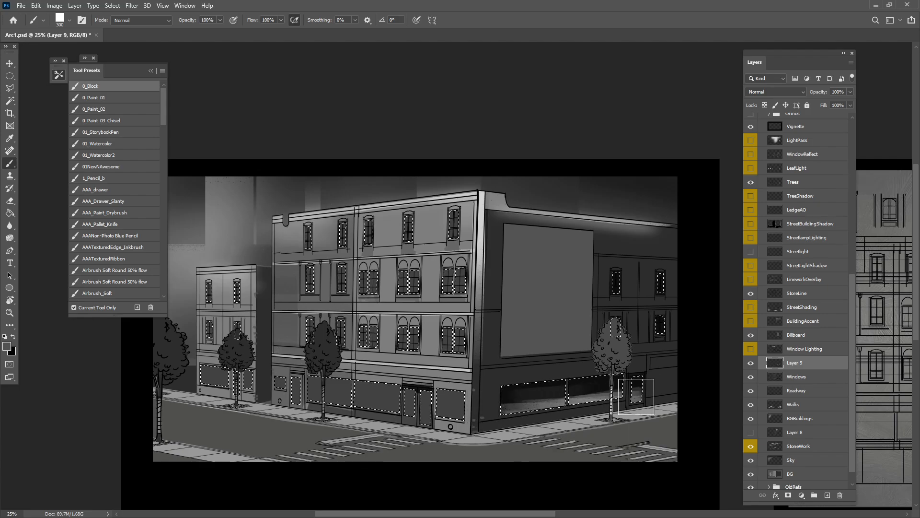
{"action": "left_click", "coordinate": [536, 388], "text": "alt"}
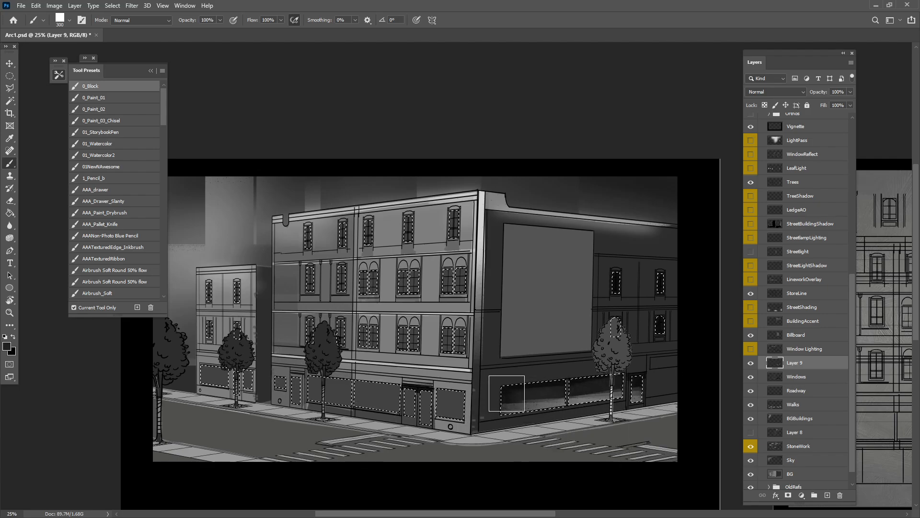
{"action": "left_click", "coordinate": [518, 389], "text": "alt"}
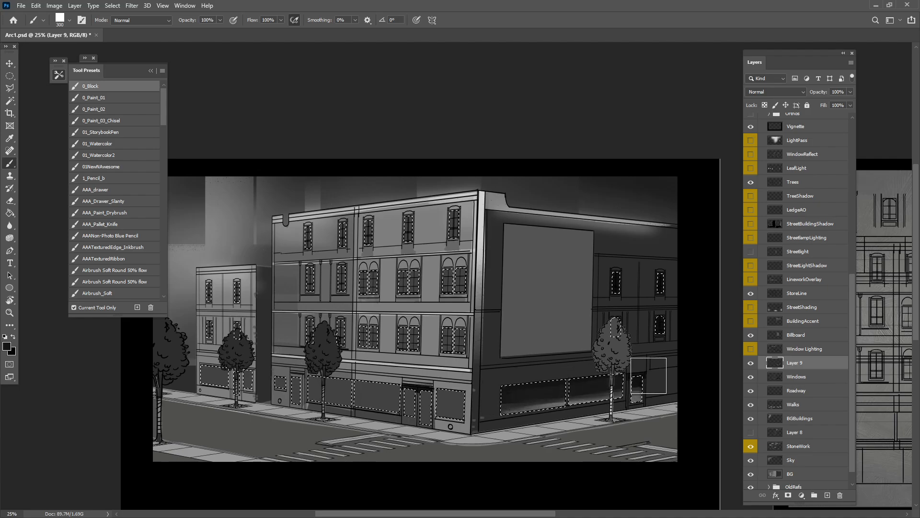
{"action": "left_click", "coordinate": [594, 421], "text": "alt"}
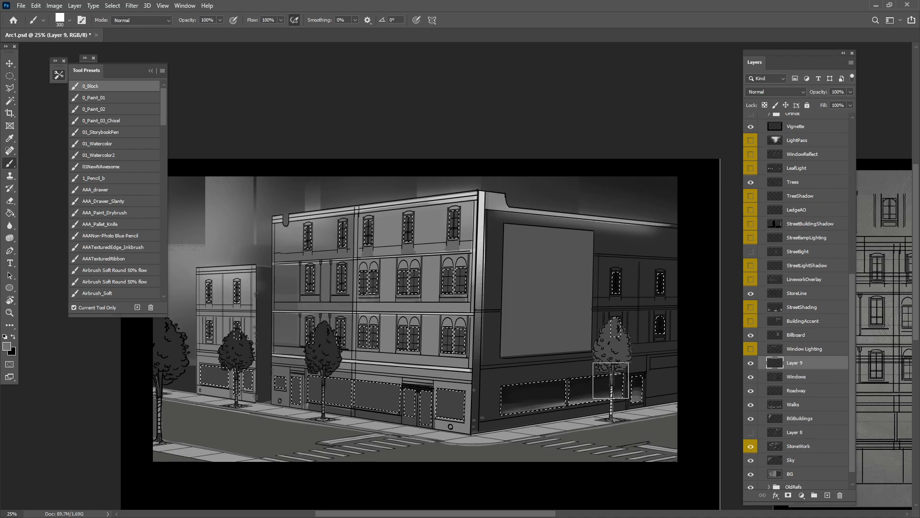
Reduce the brush to 25 px and paint thin reflection details inside the shaded side's storefront windows
{"action": "key", "text": "bracketleft"}
{"action": "key", "text": "bracketleft"}
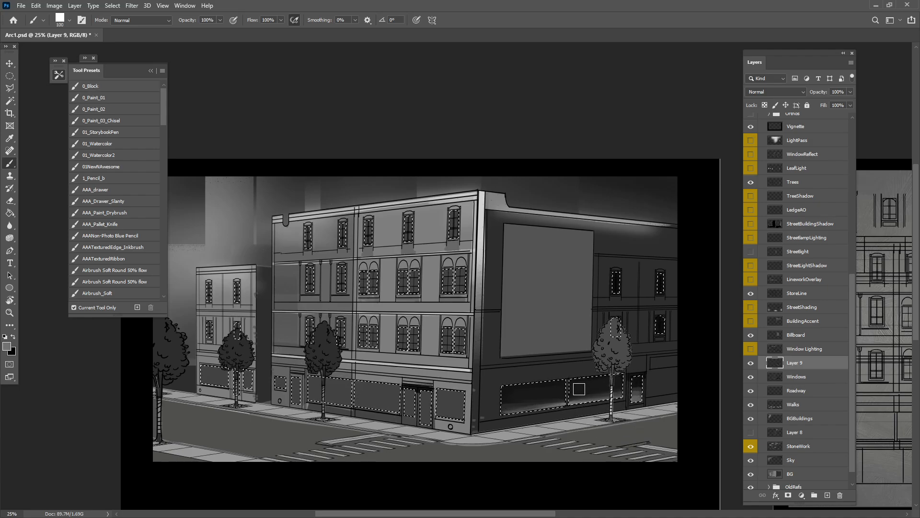
{"action": "key", "text": "bracketleft"}
{"action": "key", "text": "bracketleft"}
{"action": "key", "text": "bracketleft"}
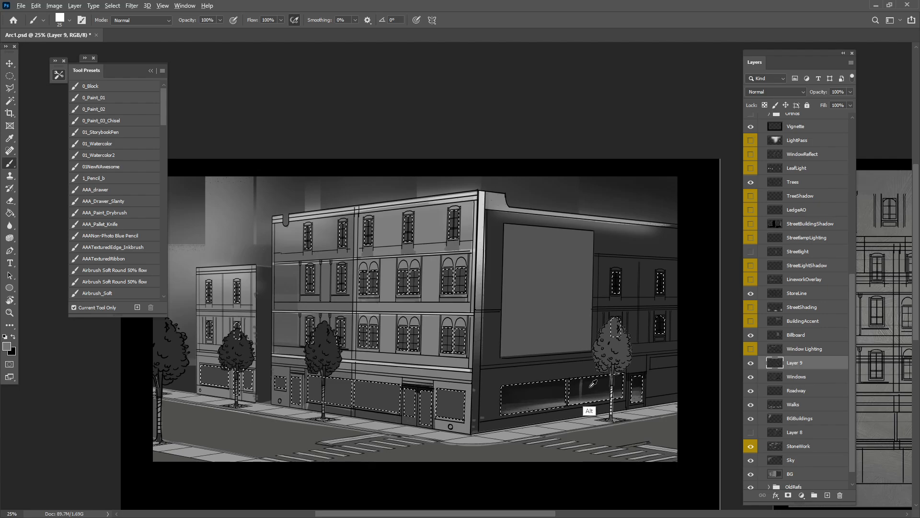
{"action": "key", "text": "x"}
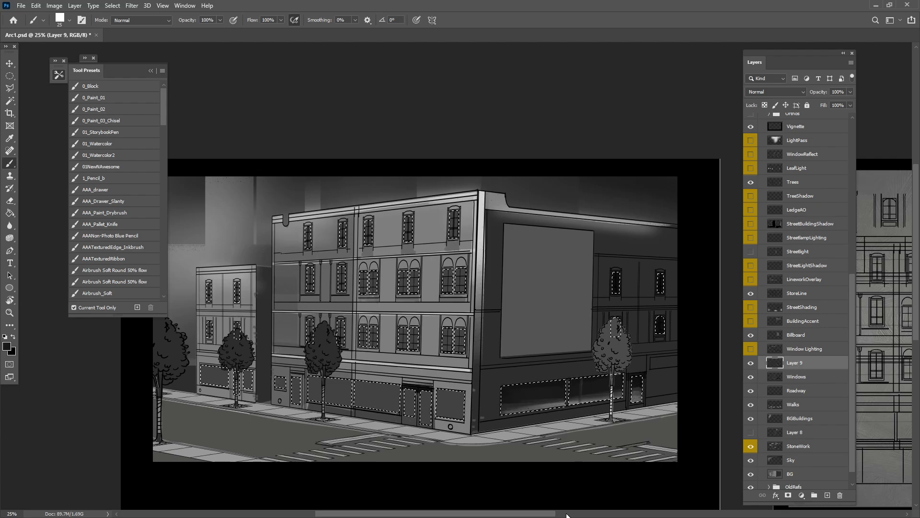
Sample a light gray, enlarge the brush to 200 px, and paint reflections in the front facade's ground-floor storefront windows
{"action": "left_click_drag", "start_coordinate": [573, 461], "coordinate": [624, 454]}
{"action": "left_click", "coordinate": [490, 446], "text": "alt"}
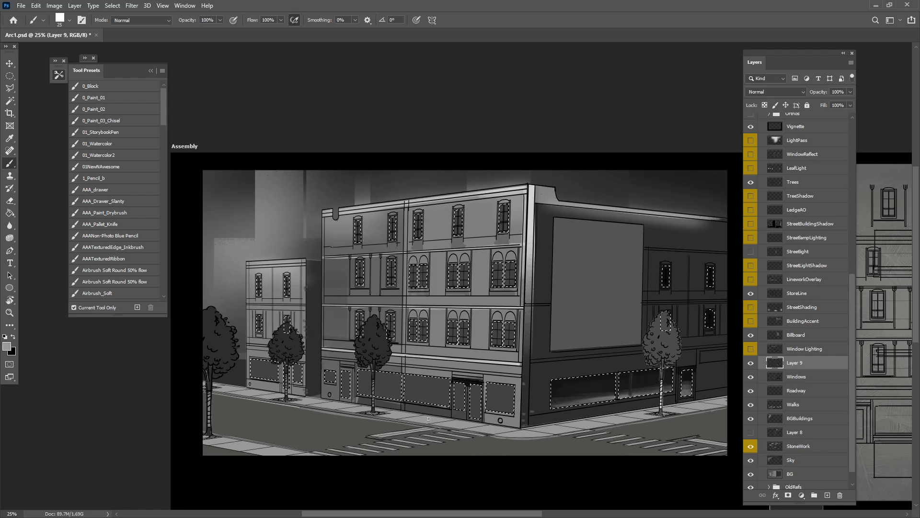
{"action": "key", "text": "bracketright"}
{"action": "key", "text": "bracketright"}
{"action": "key", "text": "bracketright"}
{"action": "key", "text": "bracketright"}
{"action": "key", "text": "alt"}
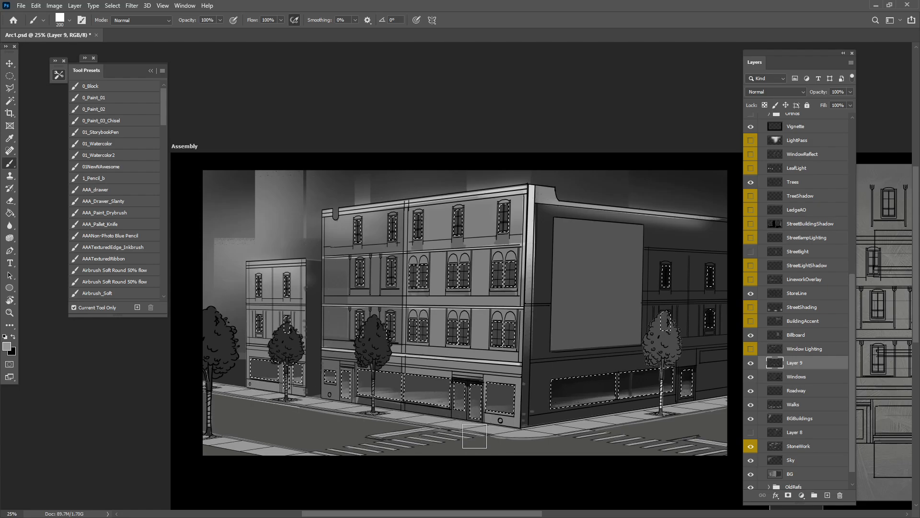
{"action": "left_click", "coordinate": [475, 381], "text": "alt"}
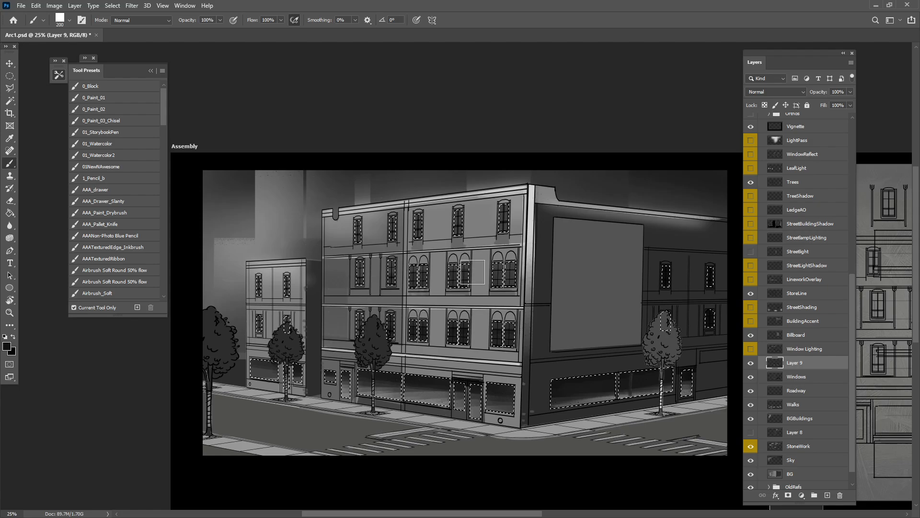
Sample the bright tone at the roof corner, paint highlights across the top-floor windows, and clear the selection
{"action": "left_click", "coordinate": [478, 221], "text": "alt"}
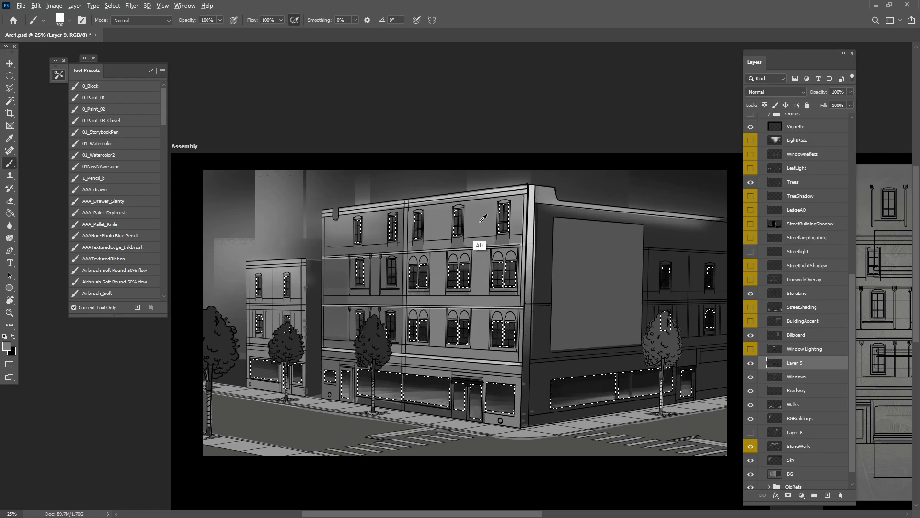
{"action": "left_click", "coordinate": [531, 188], "text": "alt"}
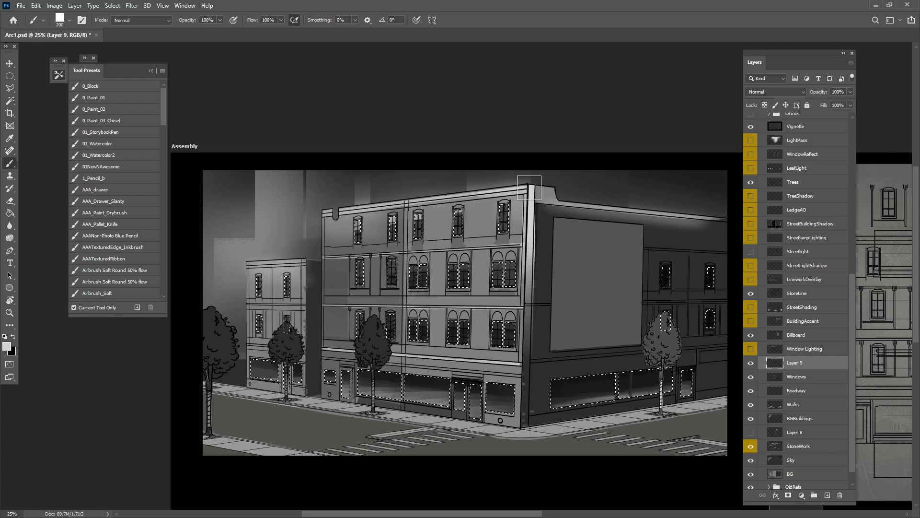
{"action": "left_click_drag", "start_coordinate": [530, 187], "coordinate": [357, 225]}
{"action": "left_click_drag", "start_coordinate": [541, 197], "coordinate": [345, 234]}
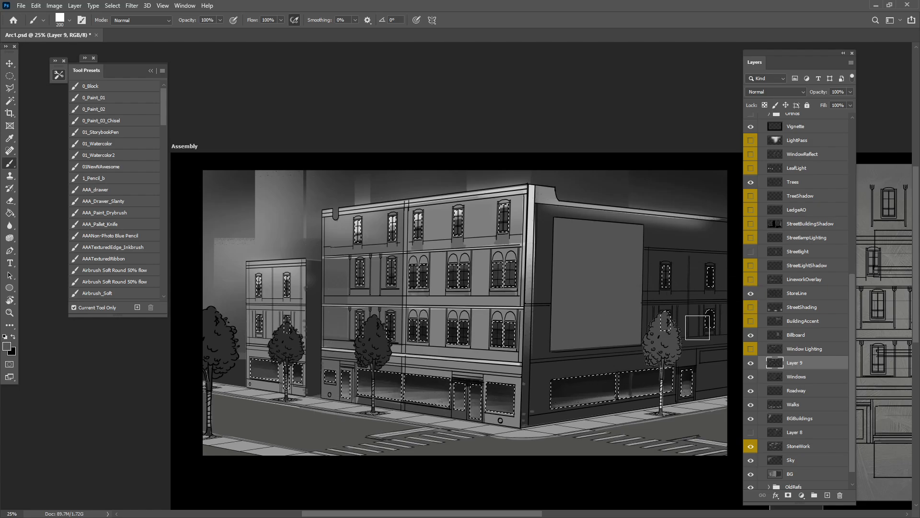
{"action": "key", "text": "ctrl+d"}
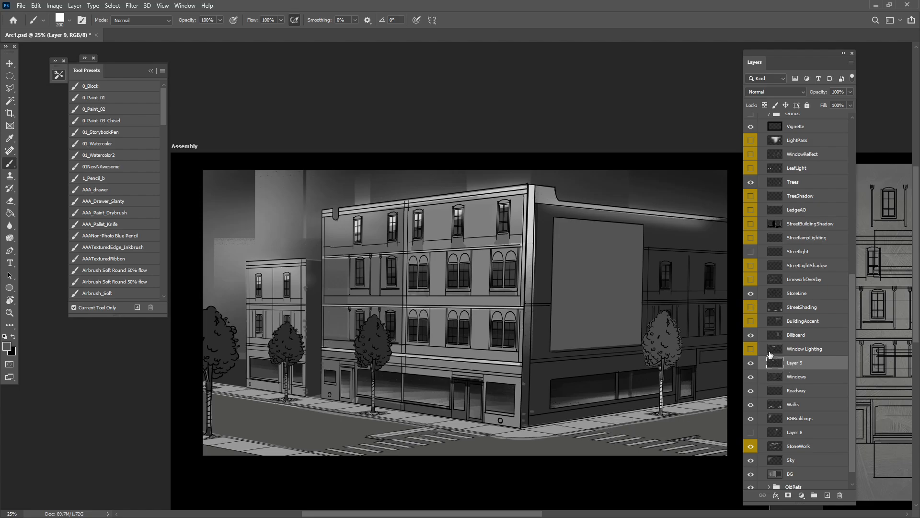
Delete the painted window reflection layer and show the Window Lighting layer instead
{"action": "left_click_drag", "start_coordinate": [800, 365], "coordinate": [843, 494]}
{"action": "left_click", "coordinate": [751, 345]}
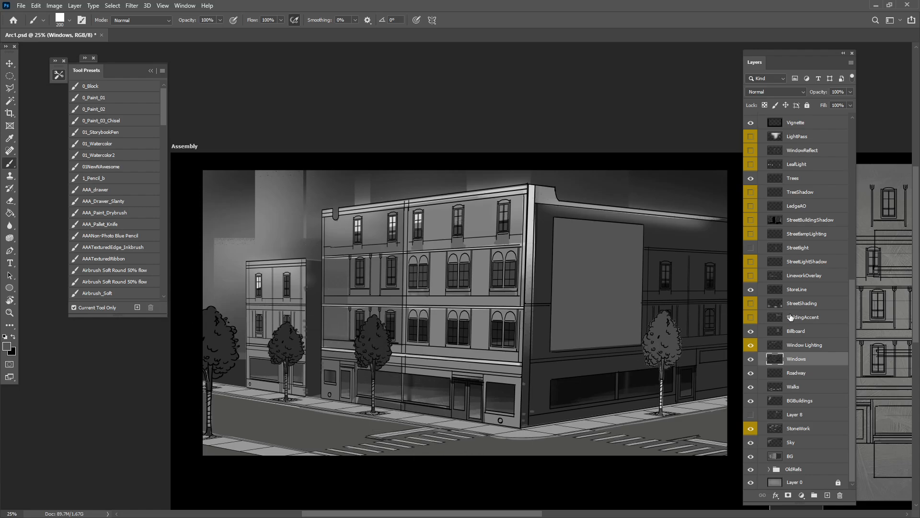
Show the BuildingAccent and StreetShading layers and make the LineworkOverlay layer active
{"action": "left_click", "coordinate": [809, 320]}
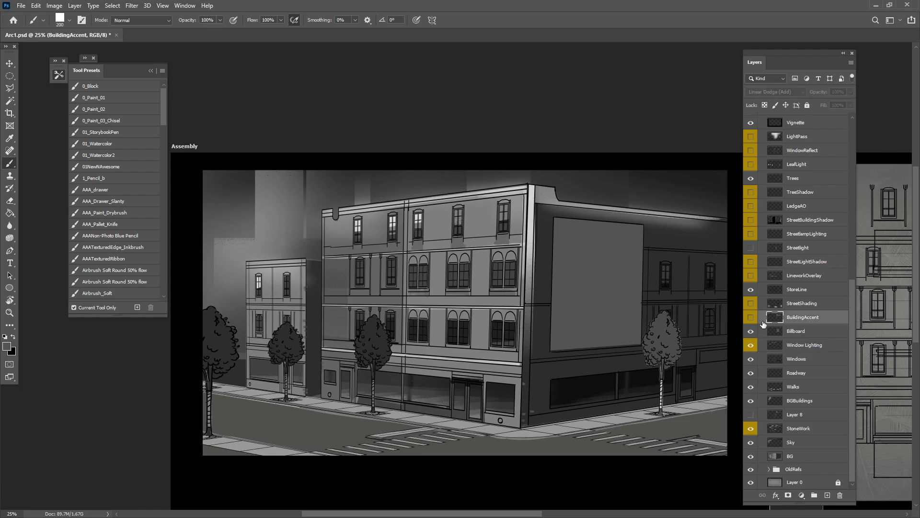
{"action": "left_click", "coordinate": [751, 317]}
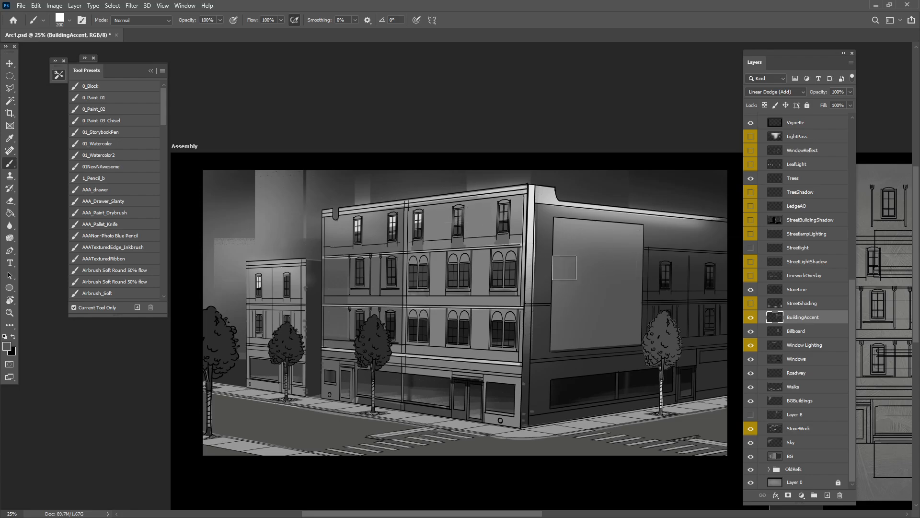
{"action": "left_click", "coordinate": [802, 307]}
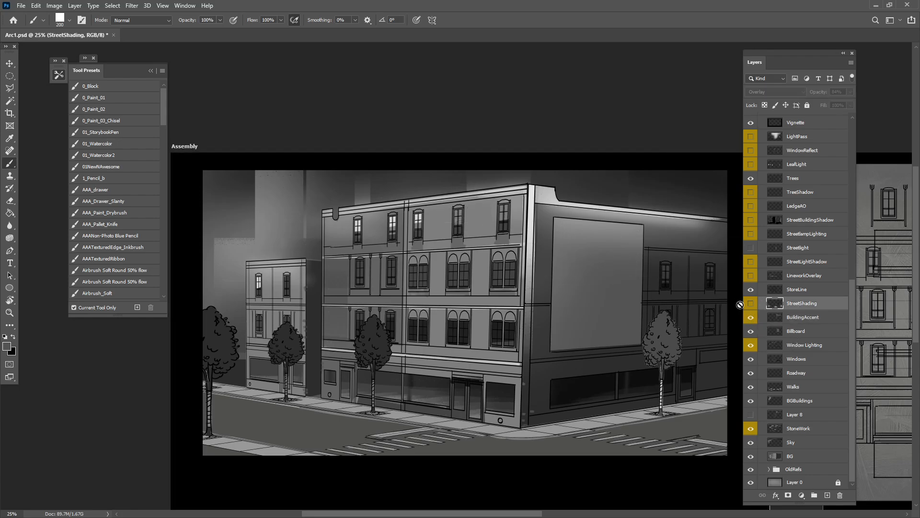
{"action": "left_click", "coordinate": [751, 304]}
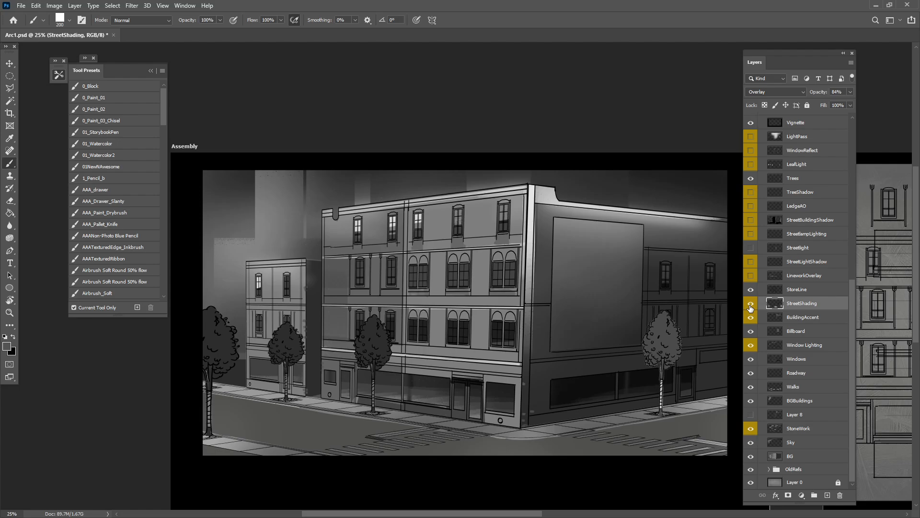
{"action": "left_click_drag", "start_coordinate": [450, 401], "coordinate": [394, 379]}
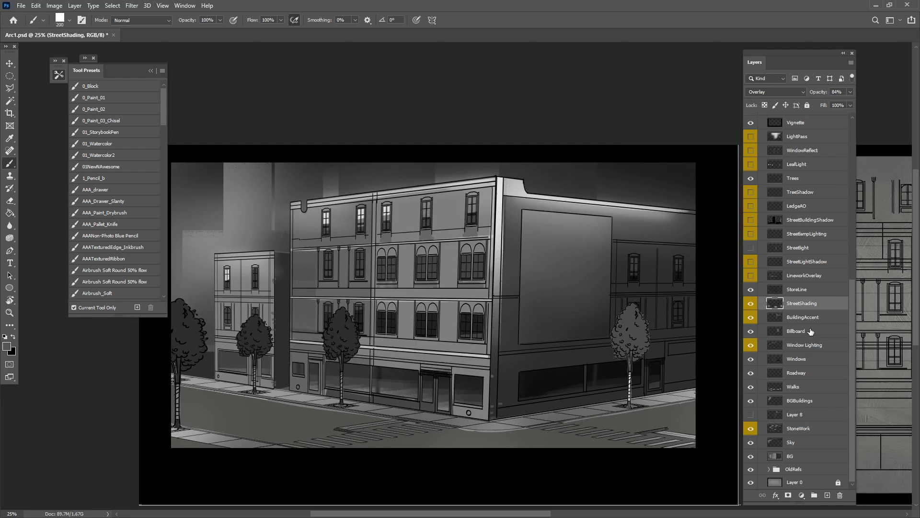
{"action": "left_click", "coordinate": [811, 276]}
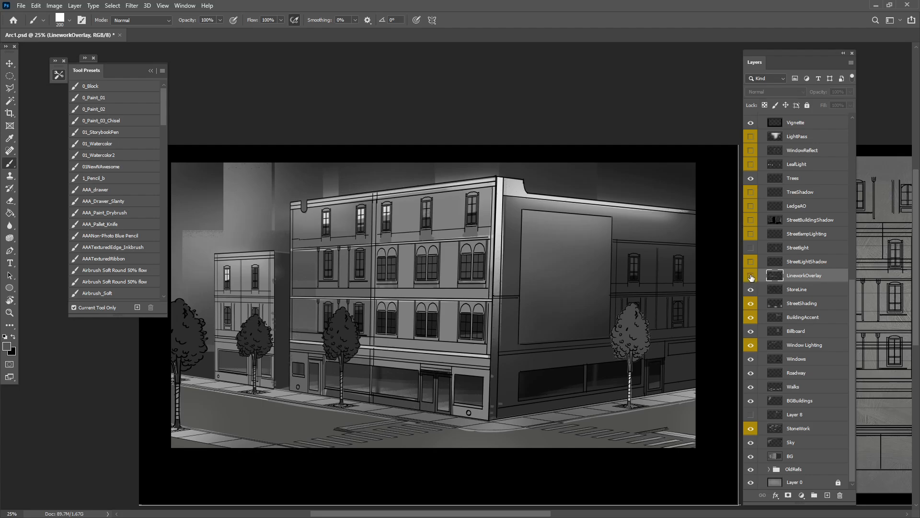
{"action": "left_click", "coordinate": [9, 64]}
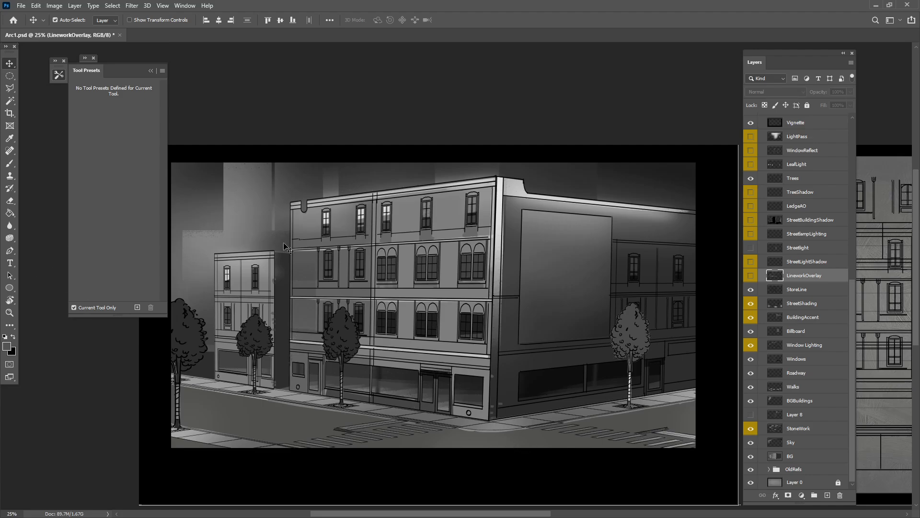
{"action": "left_click", "coordinate": [8, 164]}
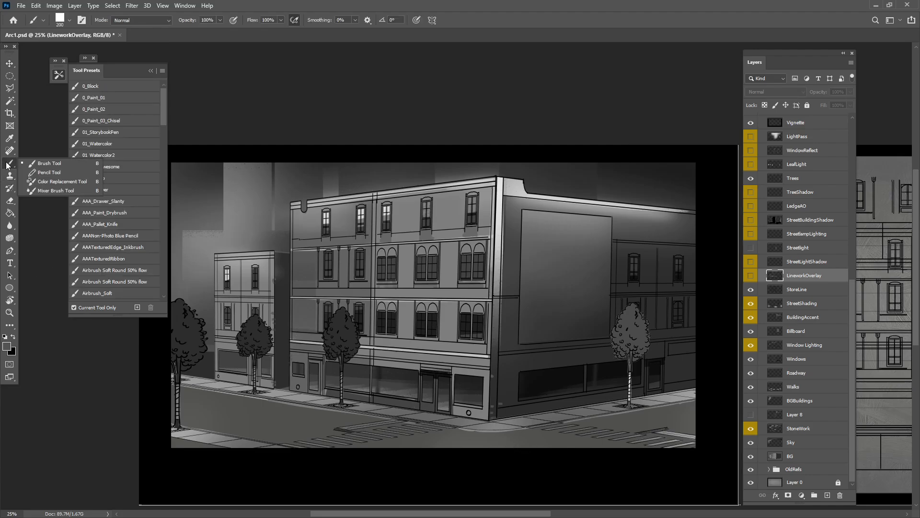
{"action": "left_click", "coordinate": [52, 189]}
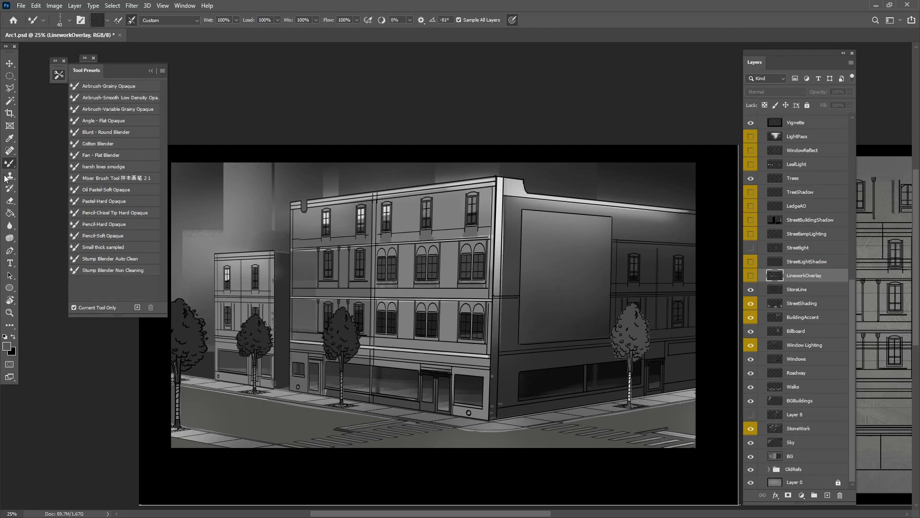
{"action": "right_click", "coordinate": [11, 165]}
{"action": "left_click", "coordinate": [48, 157]}
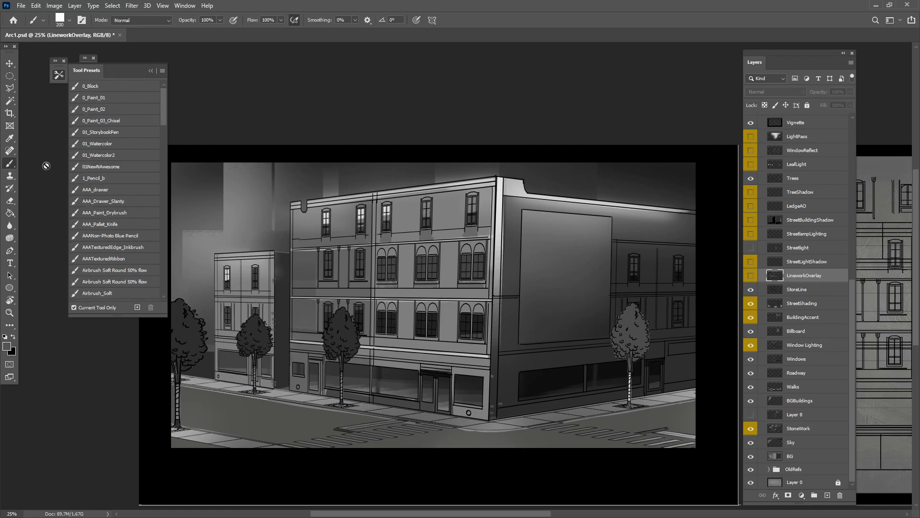
Choose the 0_Block brush, load the StoreLine linework as a selection, and add a new layer above LineworkOverlay for painting
{"action": "left_click", "coordinate": [94, 87]}
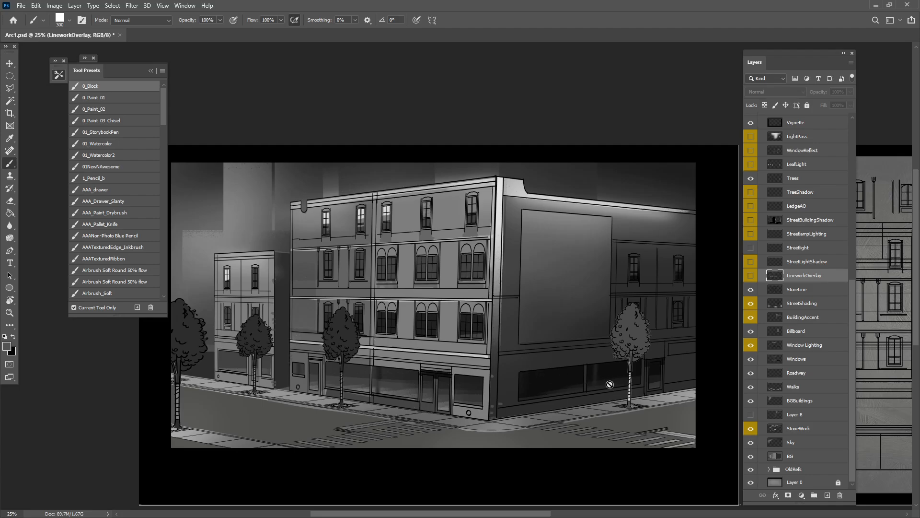
{"action": "left_click", "coordinate": [9, 64]}
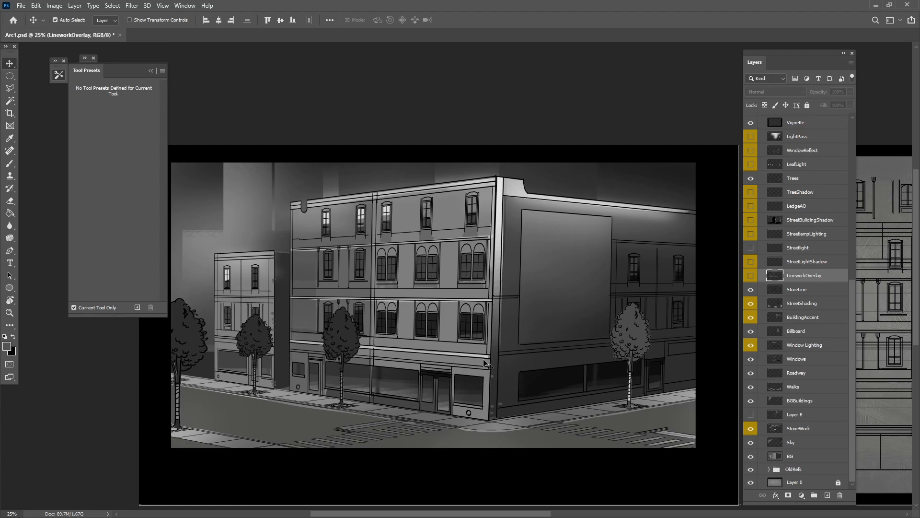
{"action": "left_click", "coordinate": [776, 293], "text": "ctrl"}
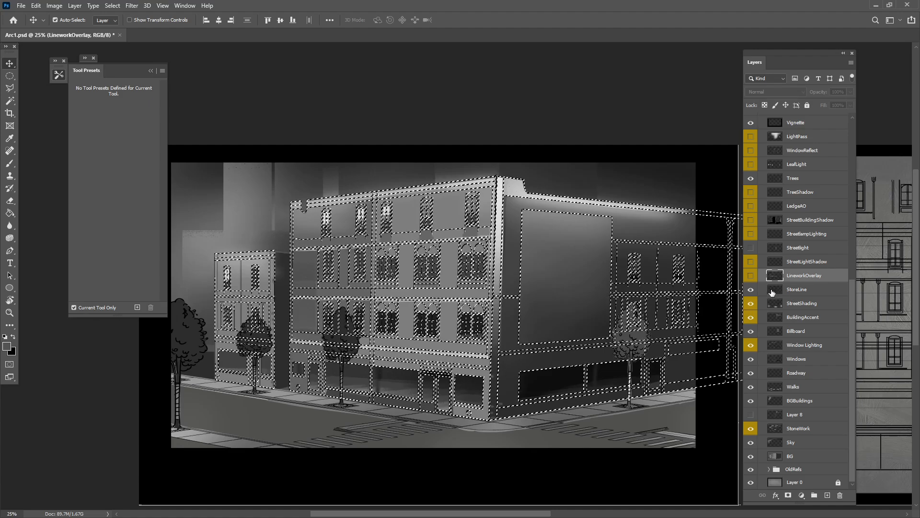
{"action": "key", "text": "ctrl+d"}
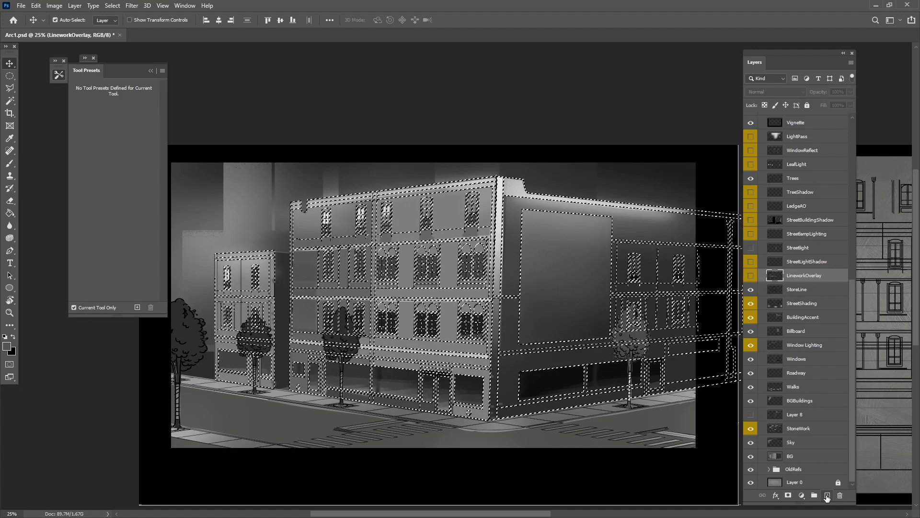
{"action": "left_click", "coordinate": [828, 496]}
{"action": "key", "text": "b"}
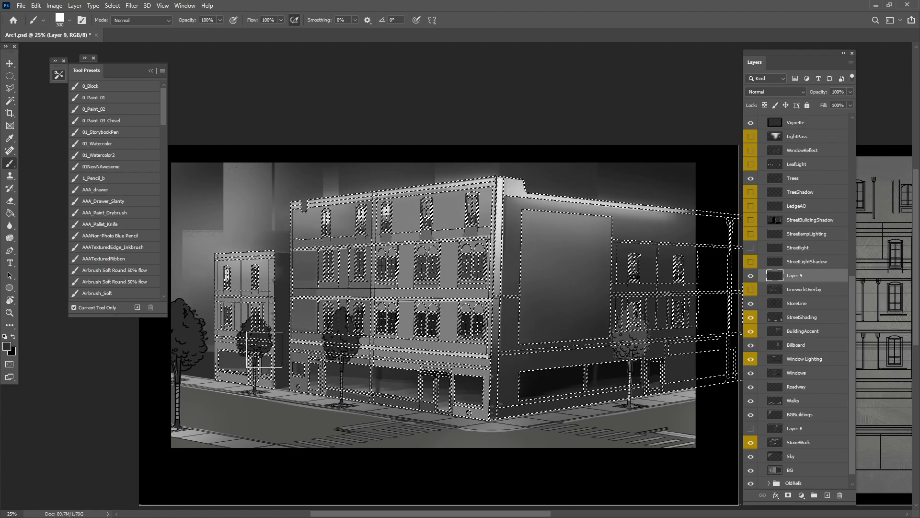
Clear the linework selection and save the Arc1.psd document
{"action": "key", "text": "ctrl+d"}
{"action": "key", "text": "s"}
{"action": "key", "text": "ctrl+s"}
{"action": "key", "text": "ctrl+z"}
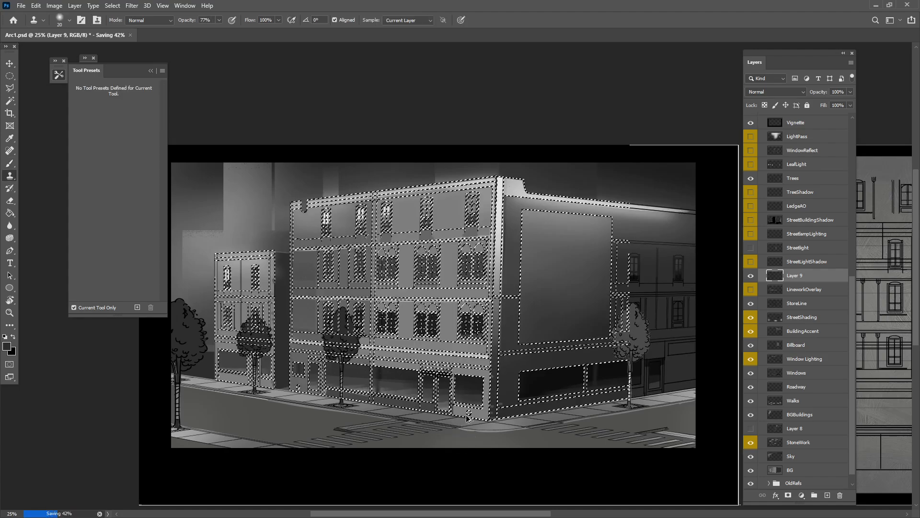
Save the document, switch to the Brush, and check the building linework with the selection cleared and restored
{"action": "key", "text": "ctrl+s"}
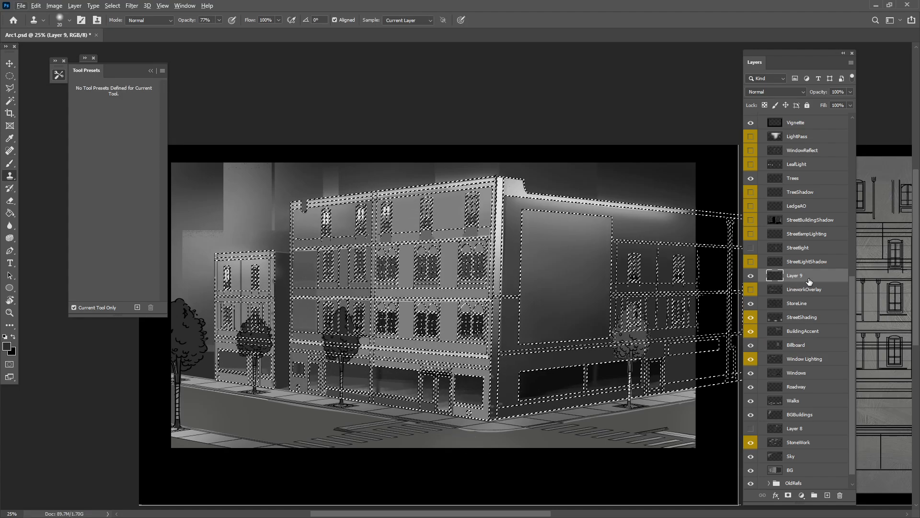
{"action": "key", "text": "b"}
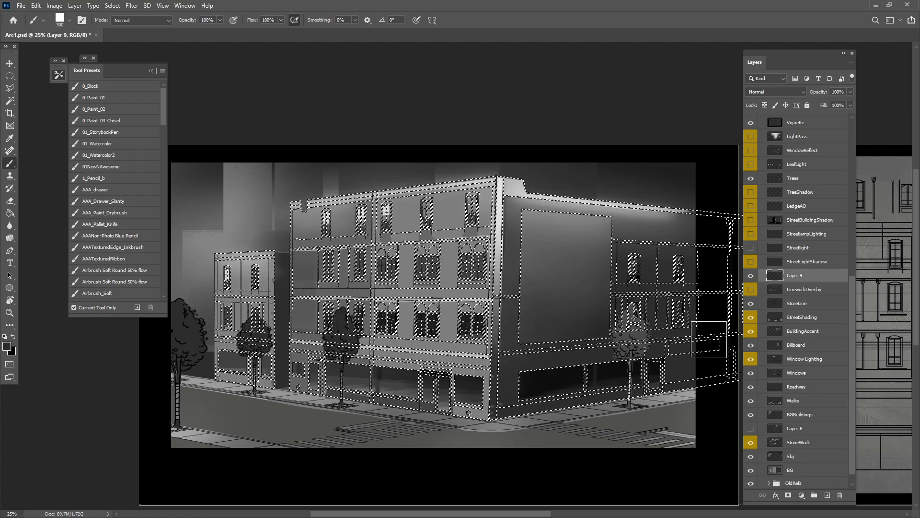
{"action": "key", "text": "ctrl+d"}
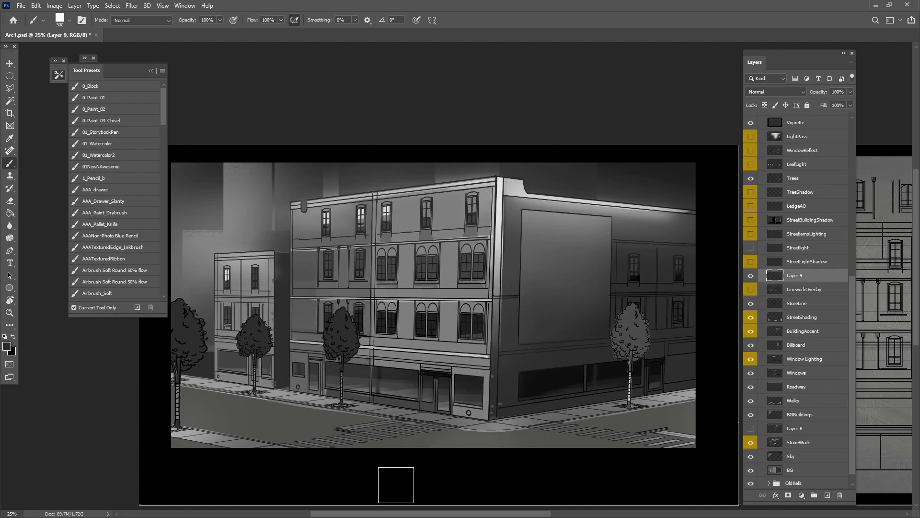
{"action": "key", "text": "ctrl+shift+d"}
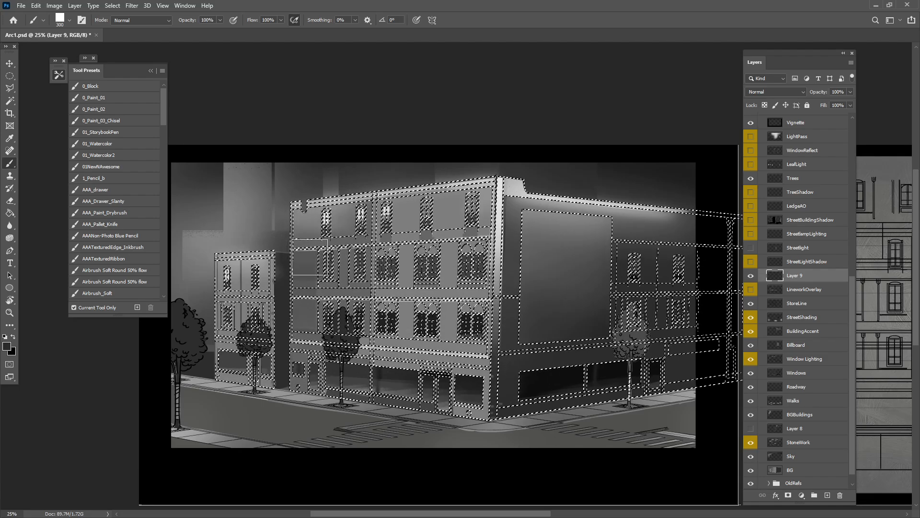
{"action": "key", "text": "ctrl+d"}
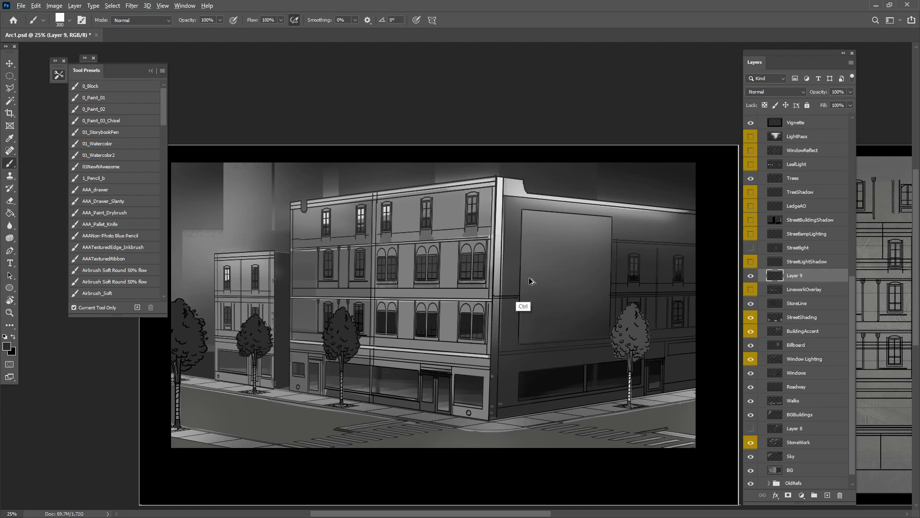
Restore the linework selection and paint light grey over the window and ledge lines on the building's shaded side
{"action": "key", "text": "ctrl+shift+d"}
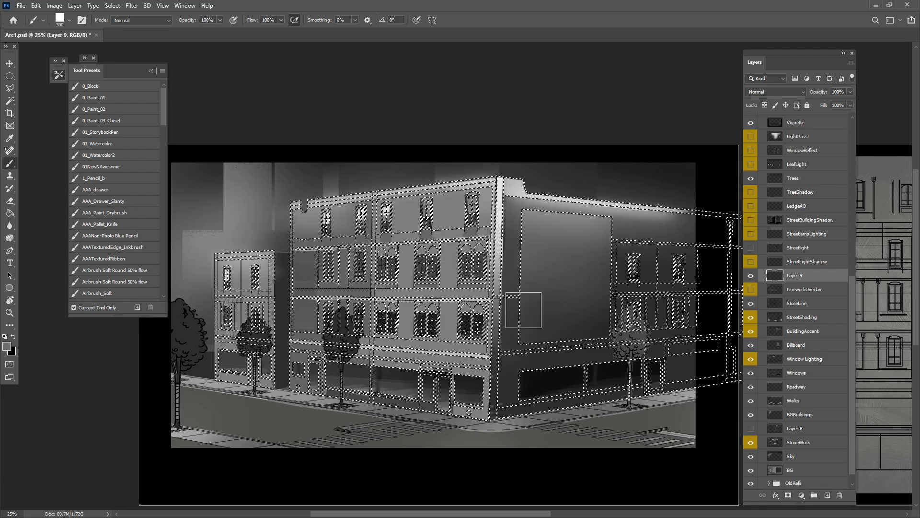
{"action": "key", "text": "ctrl+d"}
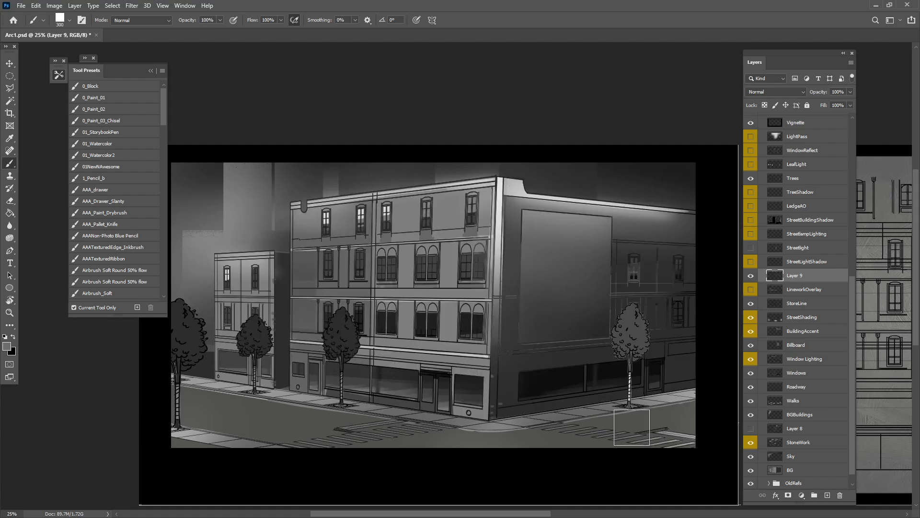
{"action": "key", "text": "ctrl+alt+z"}
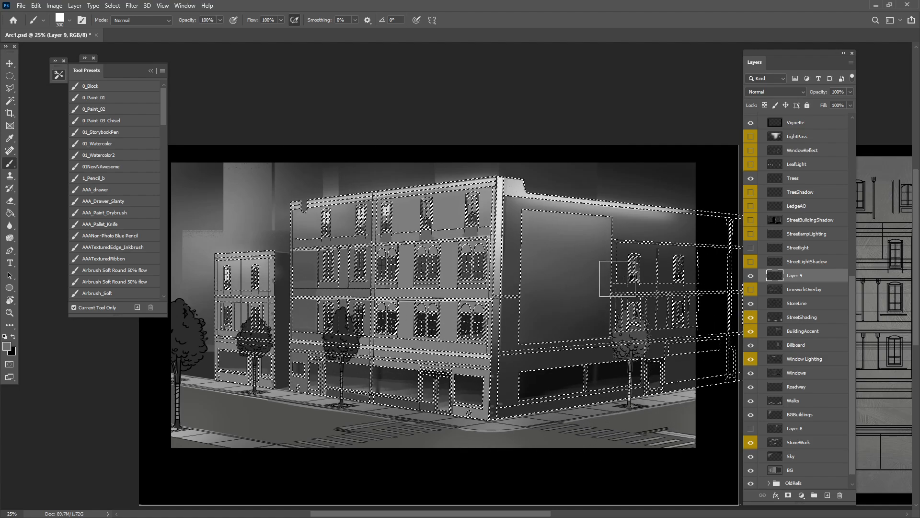
{"action": "key", "text": "ctrl+d"}
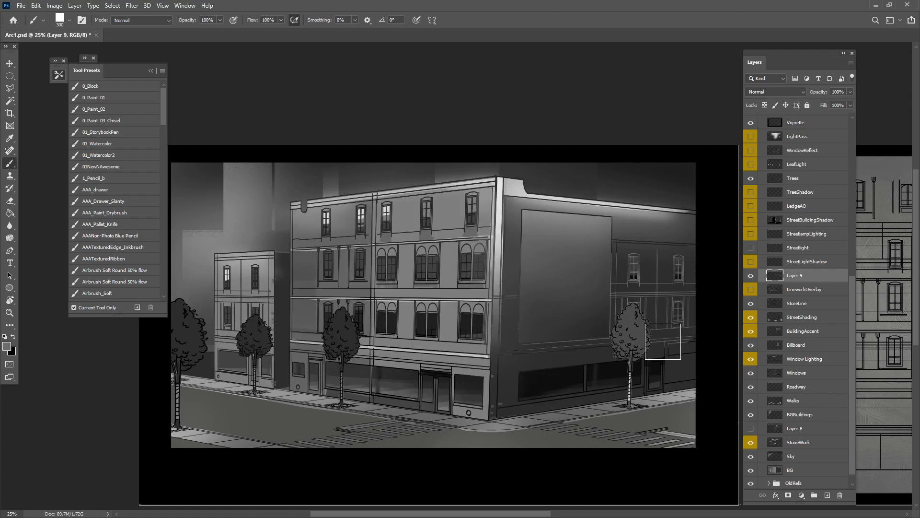
Sample a dark tone from the storefront and paint the shaded side's window lines dark within the restored linework selection
{"action": "key", "text": "ctrl+alt+z"}
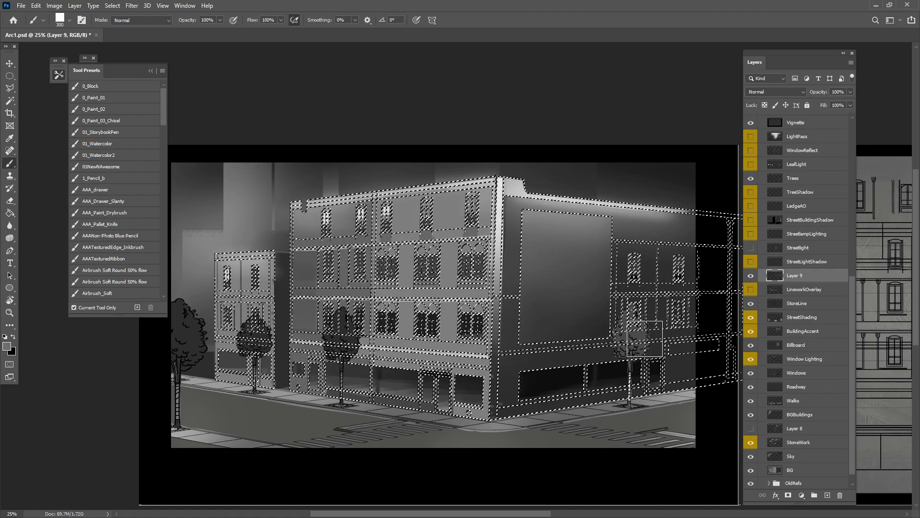
{"action": "left_click", "coordinate": [603, 372], "text": "alt"}
{"action": "left_click_drag", "start_coordinate": [667, 268], "coordinate": [699, 282]}
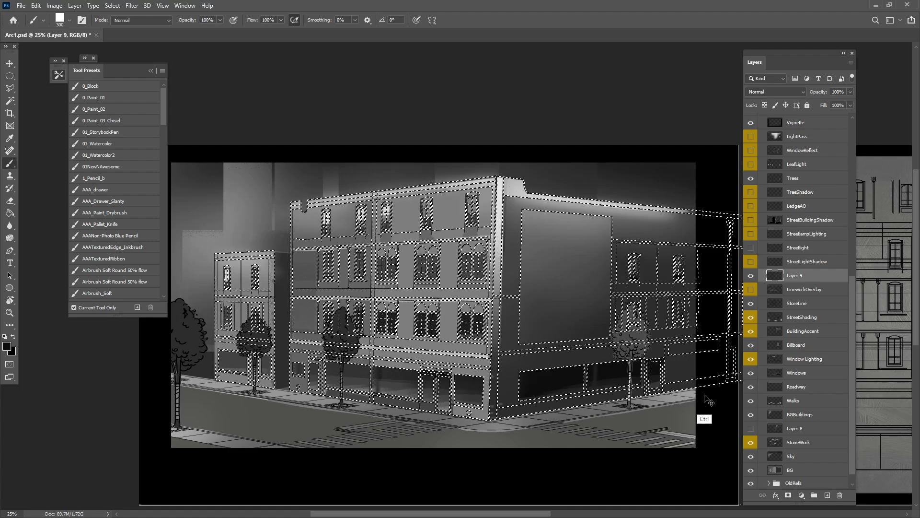
{"action": "key", "text": "ctrl+d"}
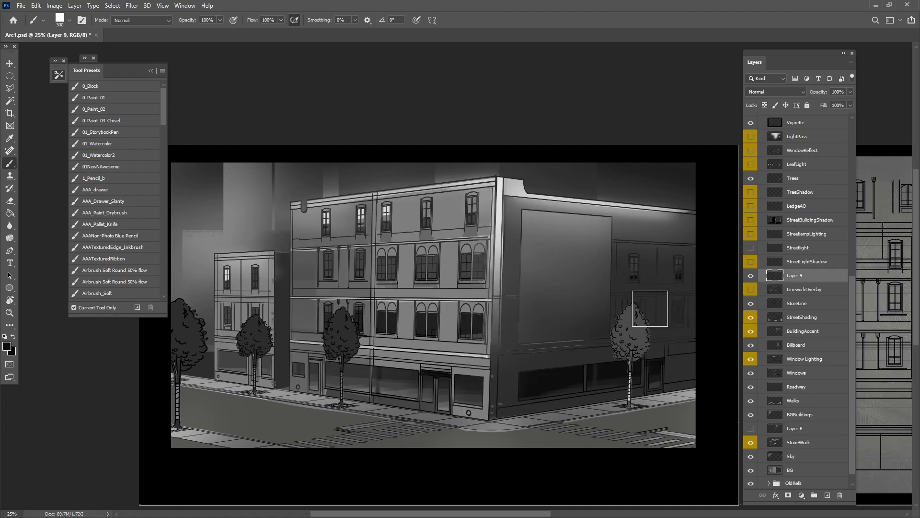
Continue darkening the linework around the far windows and storefront, comparing the lines with the selection on and off
{"action": "key", "text": "ctrl+alt+z"}
{"action": "left_click_drag", "start_coordinate": [684, 312], "coordinate": [671, 330]}
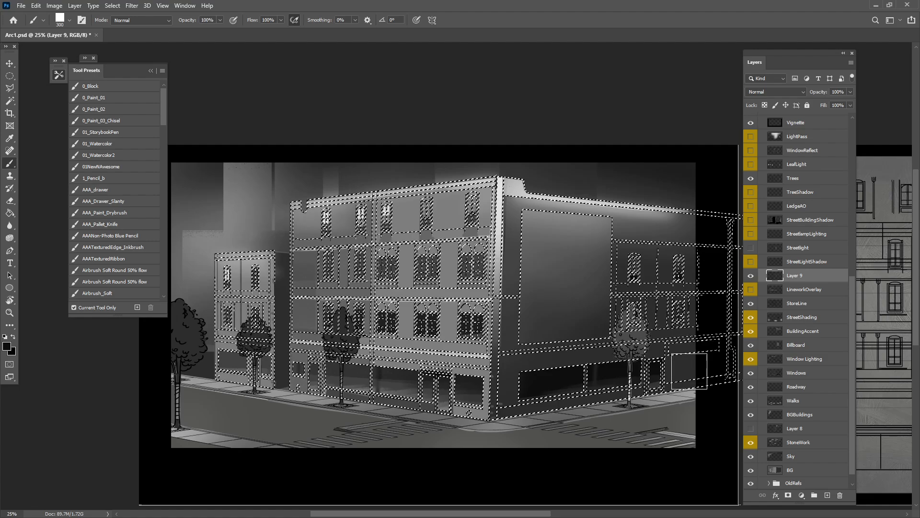
{"action": "key", "text": "ctrl+d"}
{"action": "key", "text": "ctrl+alt+z"}
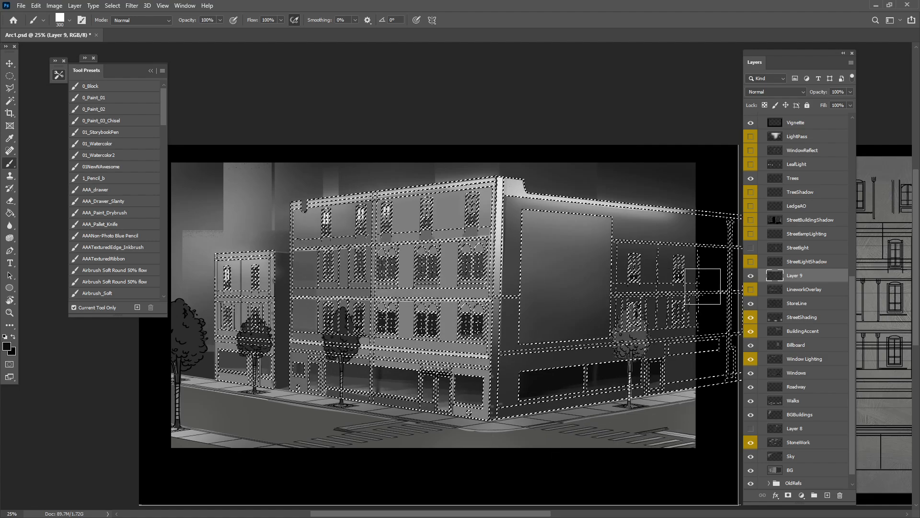
{"action": "key", "text": "ctrl+d"}
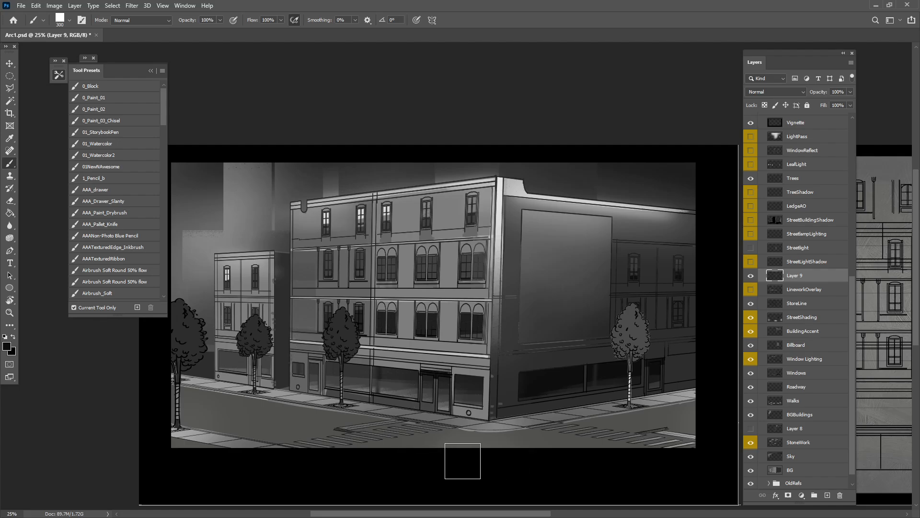
{"action": "key", "text": "ctrl+shift+d"}
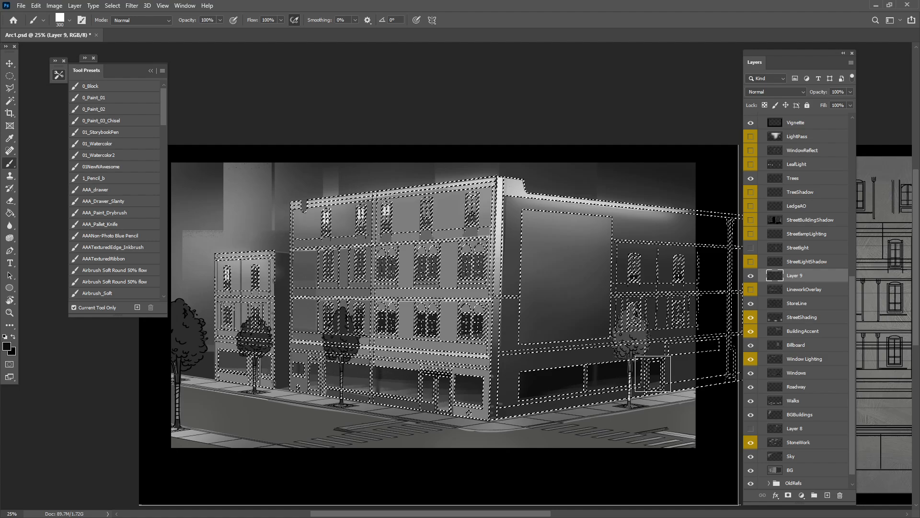
{"action": "key", "text": "ctrl+d"}
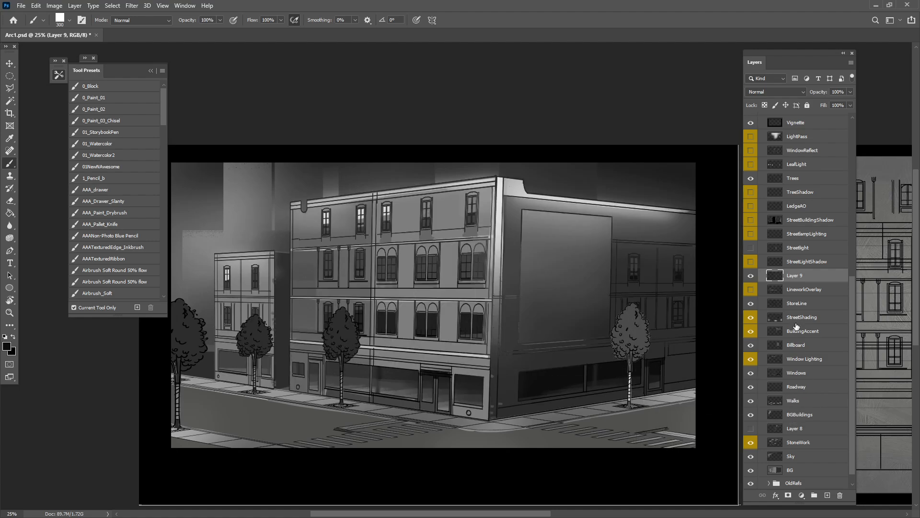
Delete the painted Layer 9 and show the LineworkOverlay layer instead
{"action": "left_click_drag", "start_coordinate": [806, 282], "coordinate": [840, 494]}
{"action": "left_click", "coordinate": [751, 276]}
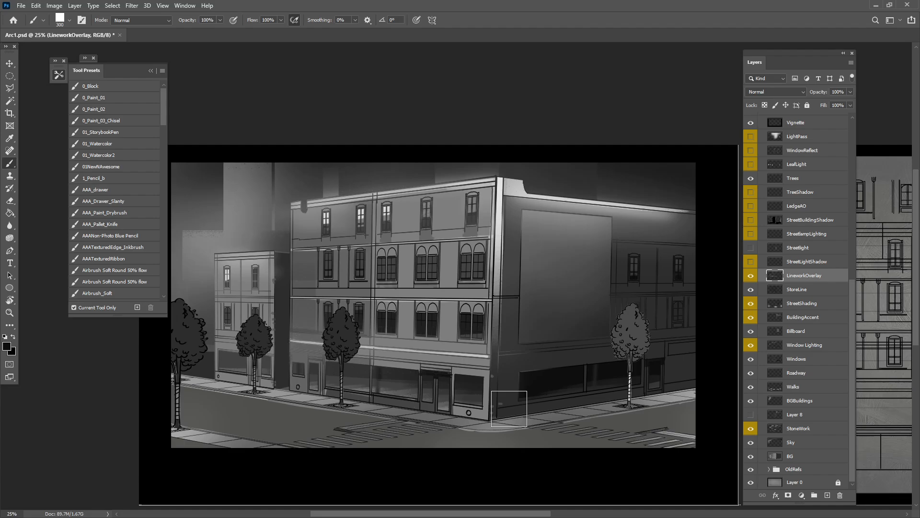
Show the Streetlight layer and move the streetlights slightly left so the corner post stands clear of the building edge
{"action": "left_click", "coordinate": [806, 262]}
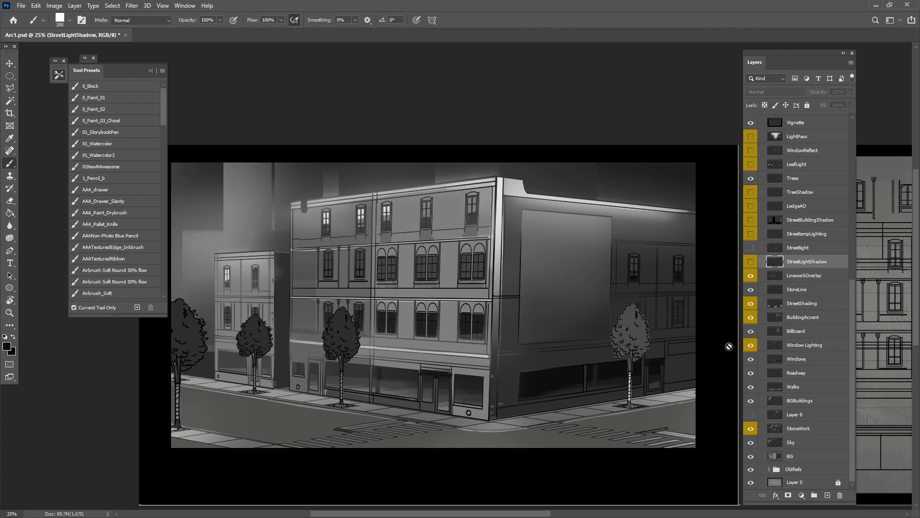
{"action": "left_click", "coordinate": [750, 248]}
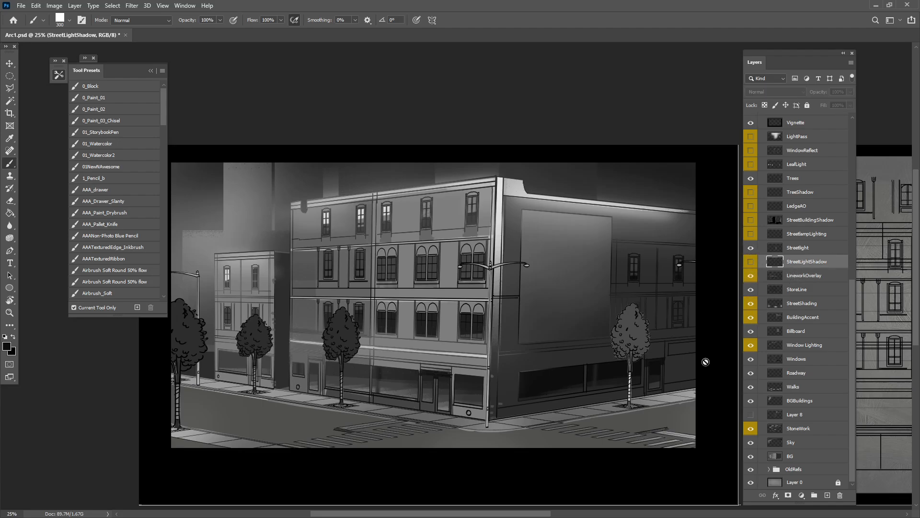
{"action": "key", "text": "v"}
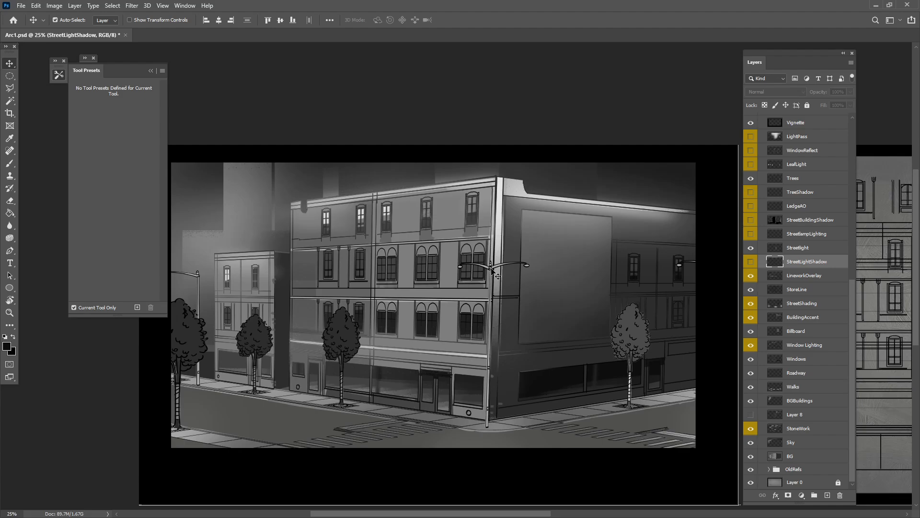
{"action": "left_click_drag", "start_coordinate": [492, 271], "coordinate": [489, 271]}
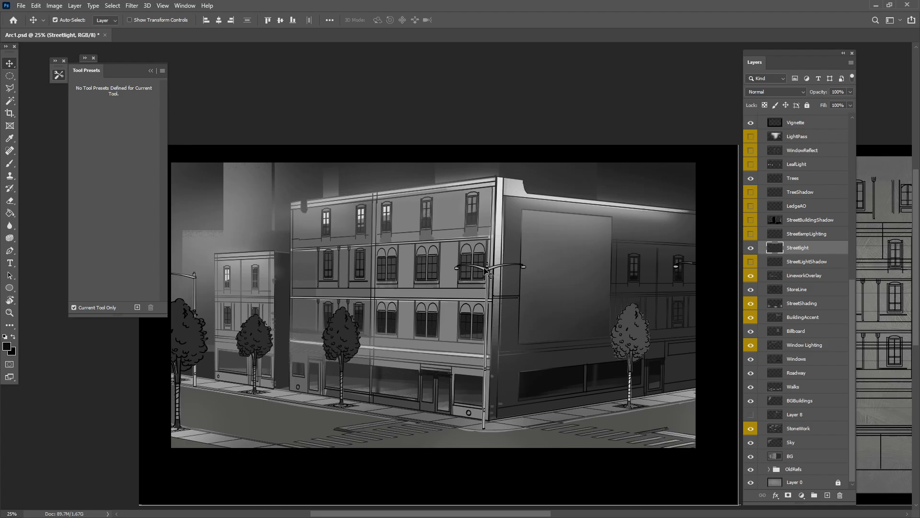
{"action": "left_click_drag", "start_coordinate": [485, 268], "coordinate": [481, 267]}
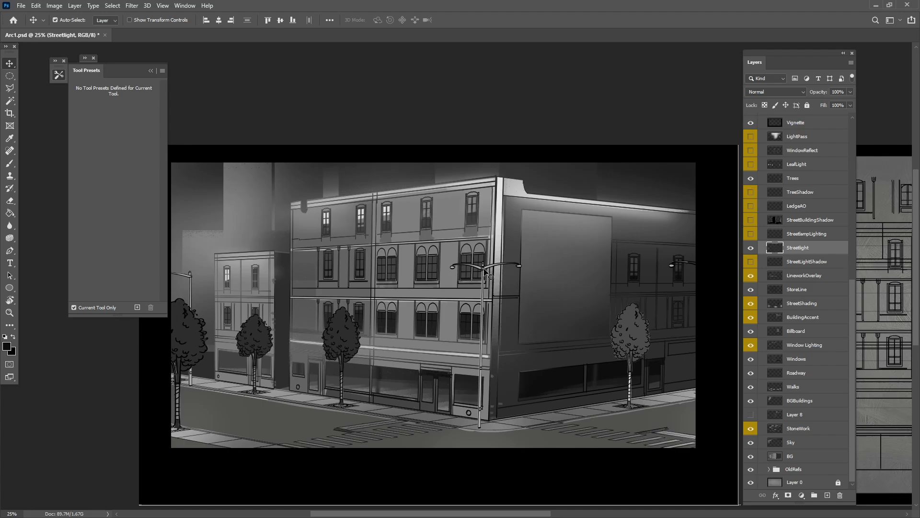
Duplicate the Streetlight layer with a small offset to the right and place the copy beneath the original
{"action": "left_click_drag", "start_coordinate": [484, 267], "coordinate": [497, 272]}
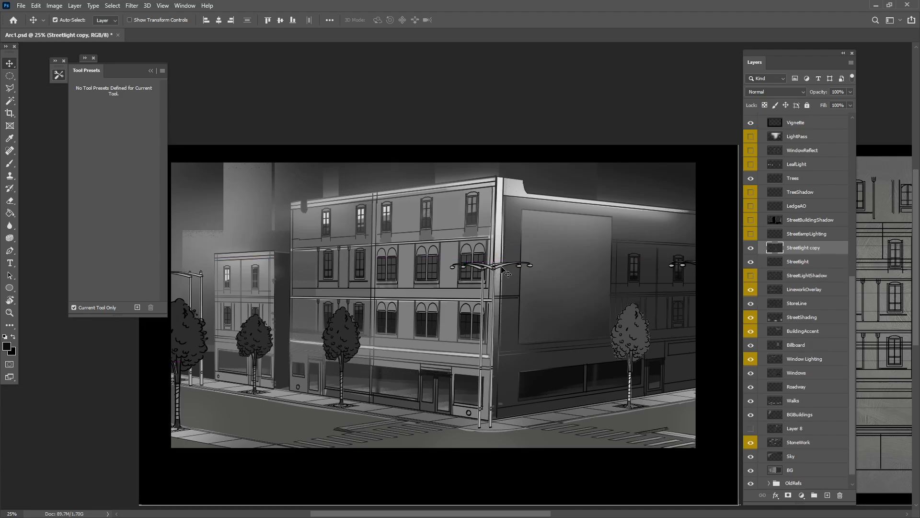
{"action": "left_click_drag", "start_coordinate": [813, 256], "coordinate": [830, 267]}
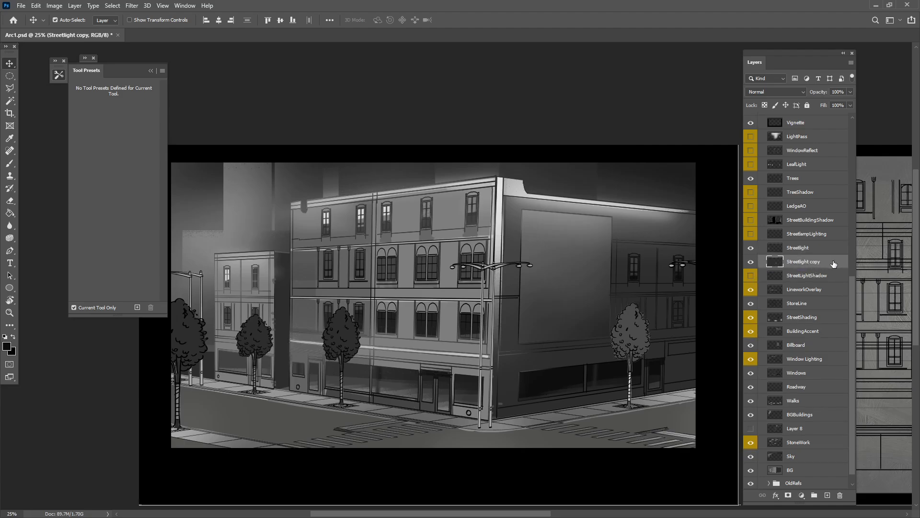
Apply a black Color Overlay to the duplicated streetlight layer to turn it into a shadow
{"action": "double_click", "coordinate": [831, 264]}
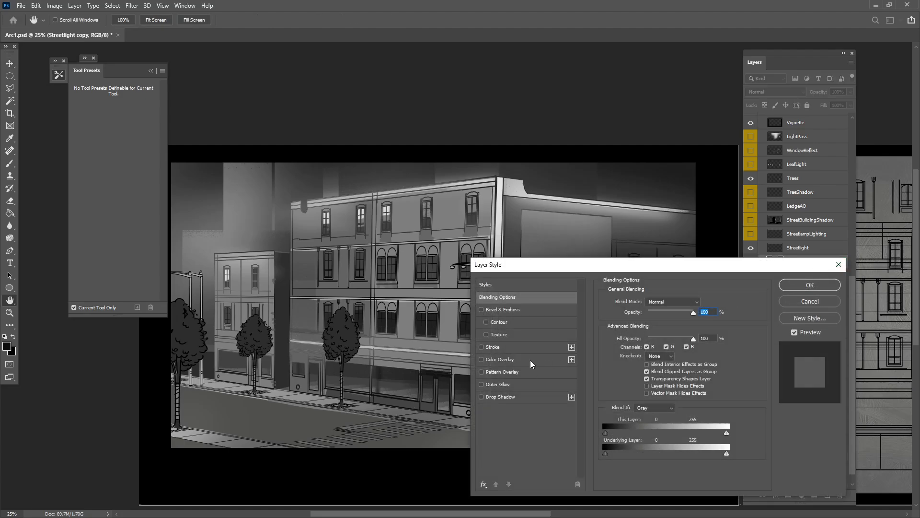
{"action": "left_click", "coordinate": [508, 359]}
{"action": "left_click", "coordinate": [837, 287]}
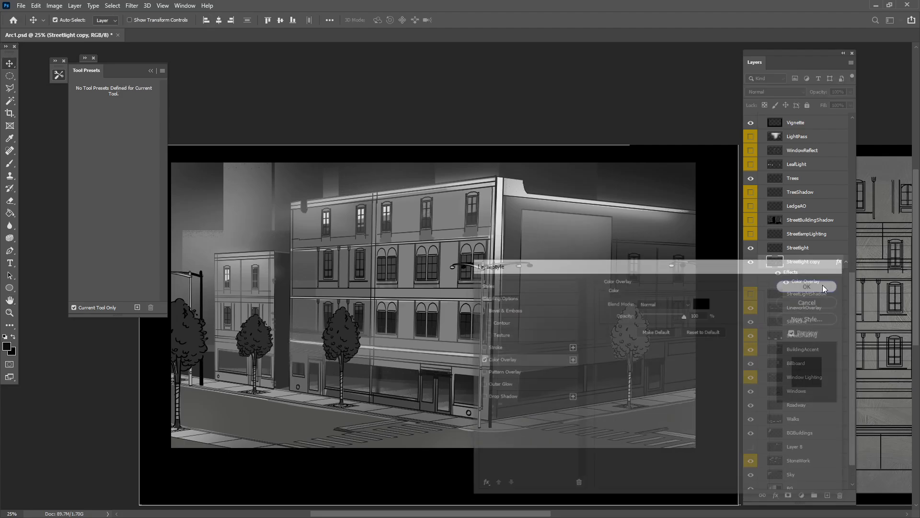
Soften the black streetlight copy with a Gaussian Blur of 13.9 pixels radius
{"action": "left_click", "coordinate": [132, 6]}
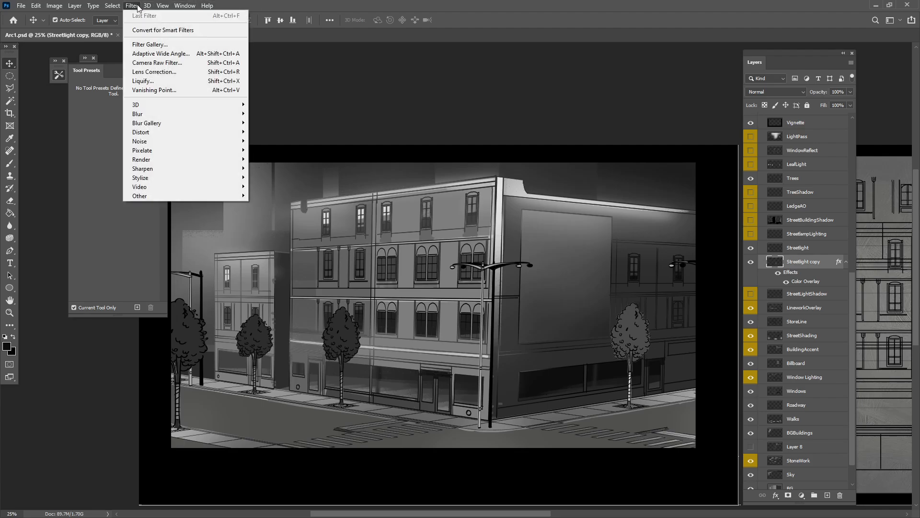
{"action": "mouse_move", "coordinate": [163, 116]}
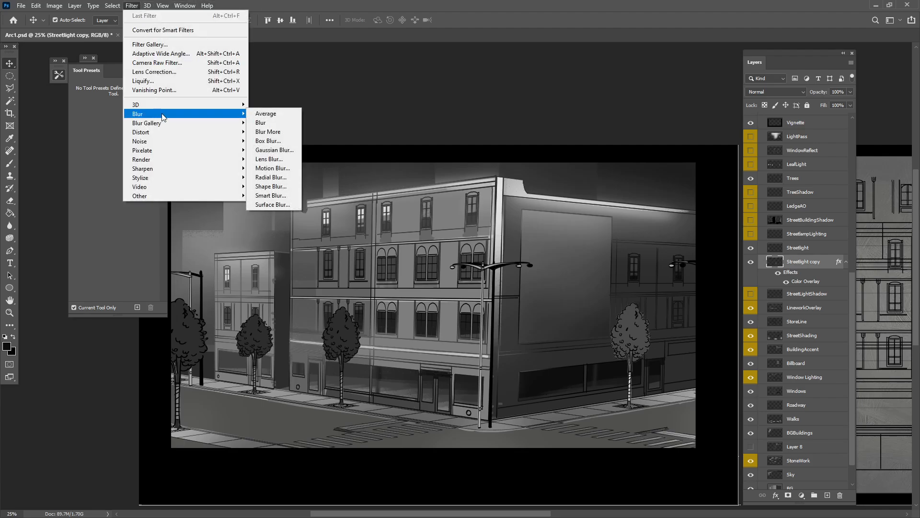
{"action": "left_click", "coordinate": [288, 150]}
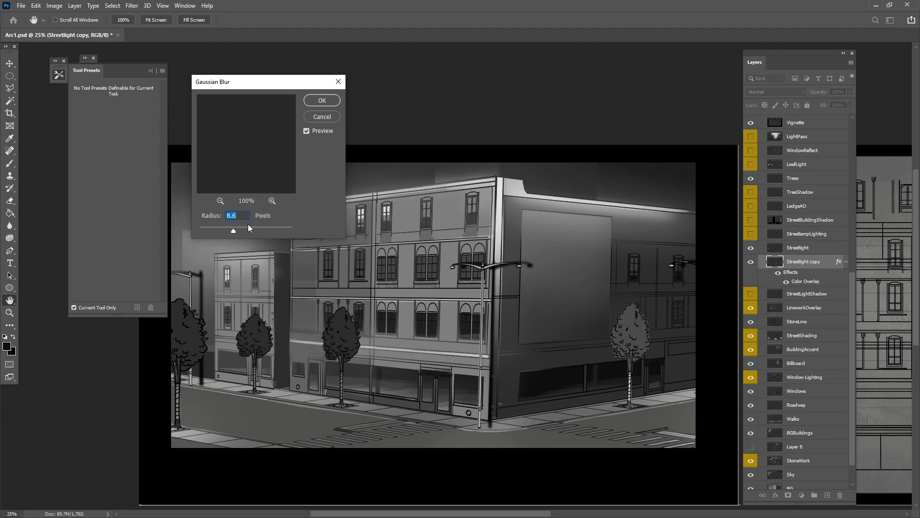
{"action": "left_click_drag", "start_coordinate": [237, 231], "coordinate": [237, 231]}
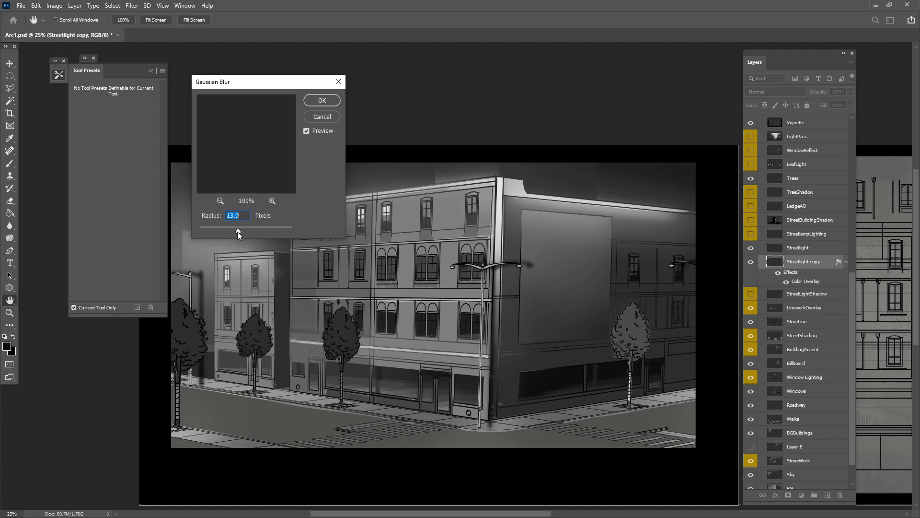
{"action": "left_click", "coordinate": [324, 100]}
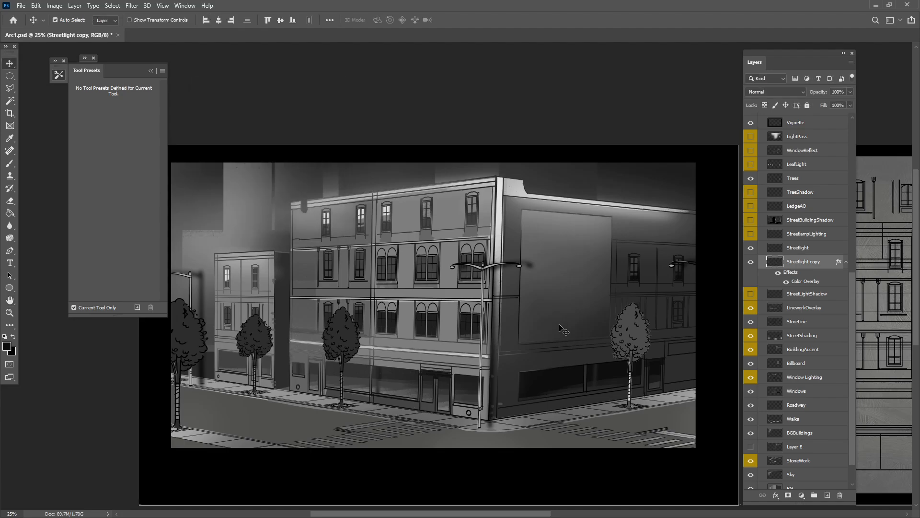
Select the corner streetlight's shadow beyond the building edge with the Polygonal Lasso and distort it to follow the side wall's perspective
{"action": "left_click", "coordinate": [9, 88]}
{"action": "left_click", "coordinate": [490, 250]}
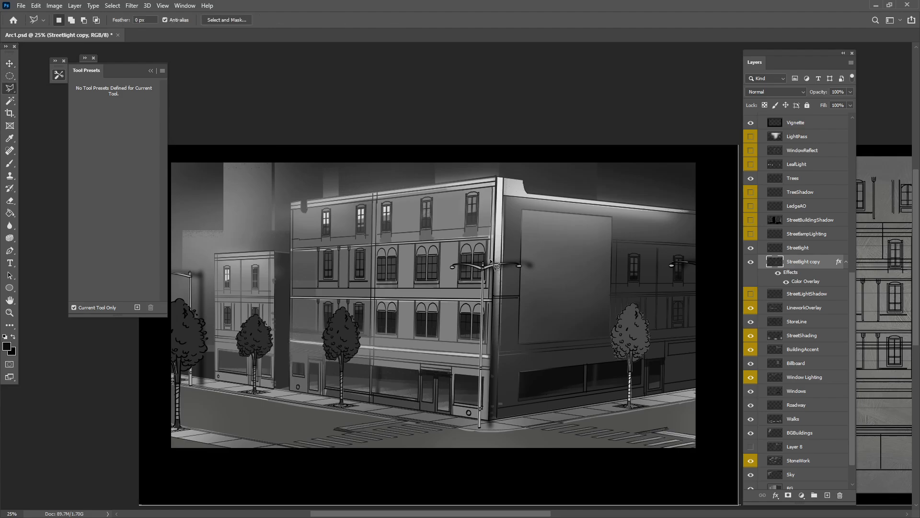
{"action": "left_click", "coordinate": [490, 425]}
{"action": "left_click", "coordinate": [531, 423]}
{"action": "left_click", "coordinate": [550, 251]}
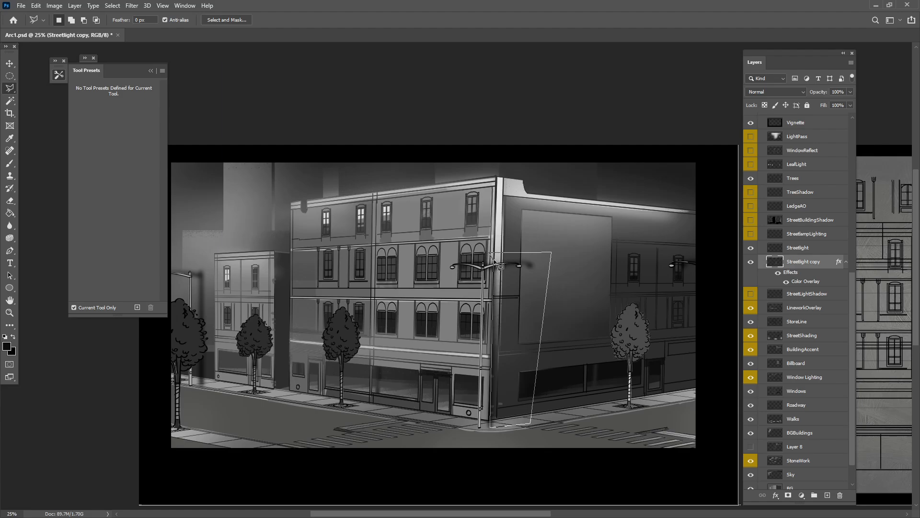
{"action": "left_click", "coordinate": [494, 254]}
{"action": "left_click", "coordinate": [36, 5]}
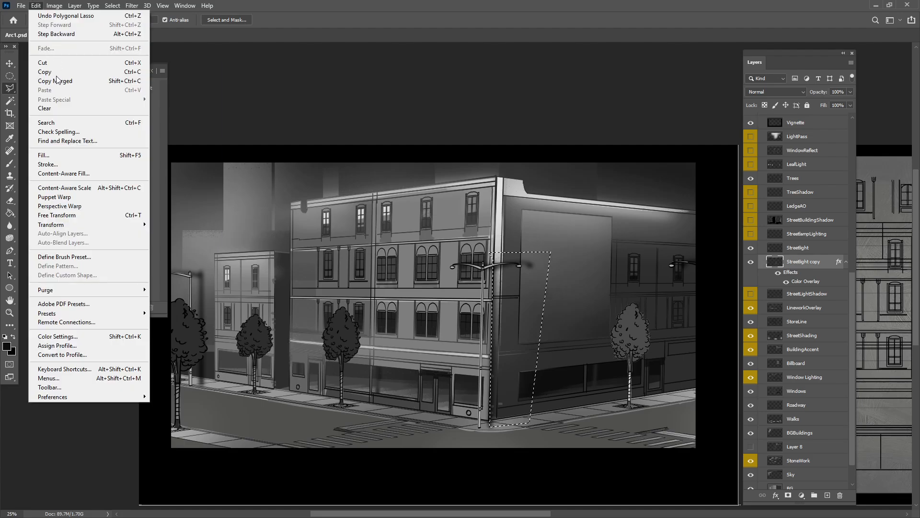
{"action": "mouse_move", "coordinate": [135, 228]}
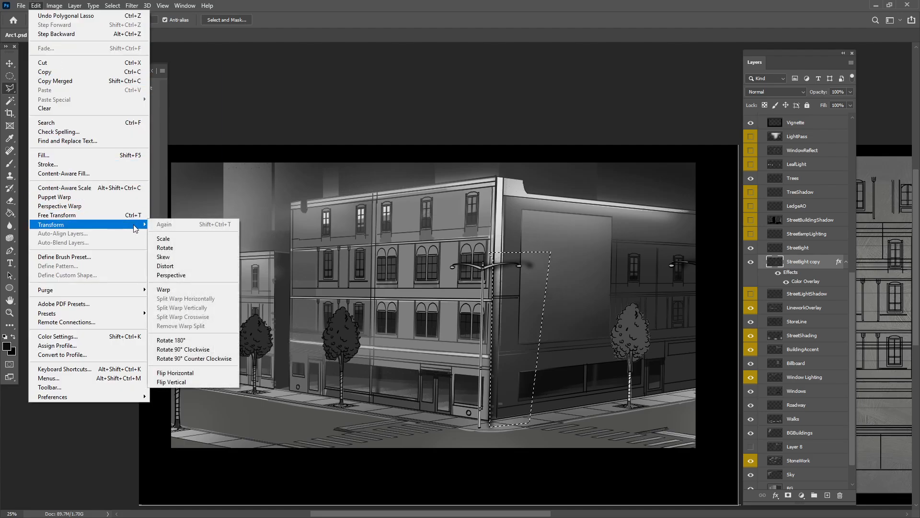
{"action": "left_click", "coordinate": [180, 266]}
{"action": "left_click_drag", "start_coordinate": [559, 259], "coordinate": [569, 267]}
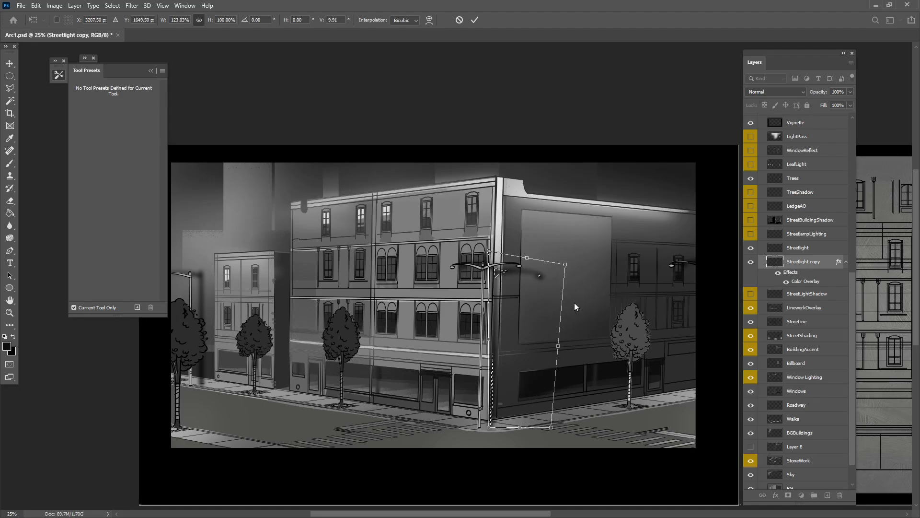
{"action": "key", "text": "Return"}
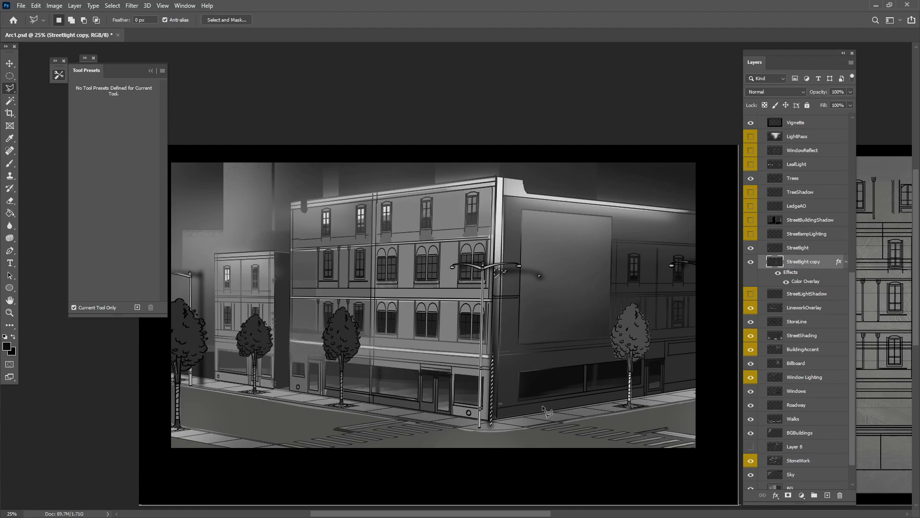
{"action": "key", "text": "ctrl+d"}
Look through the available tool presets for the Eraser and the Brush
{"action": "key", "text": "e"}
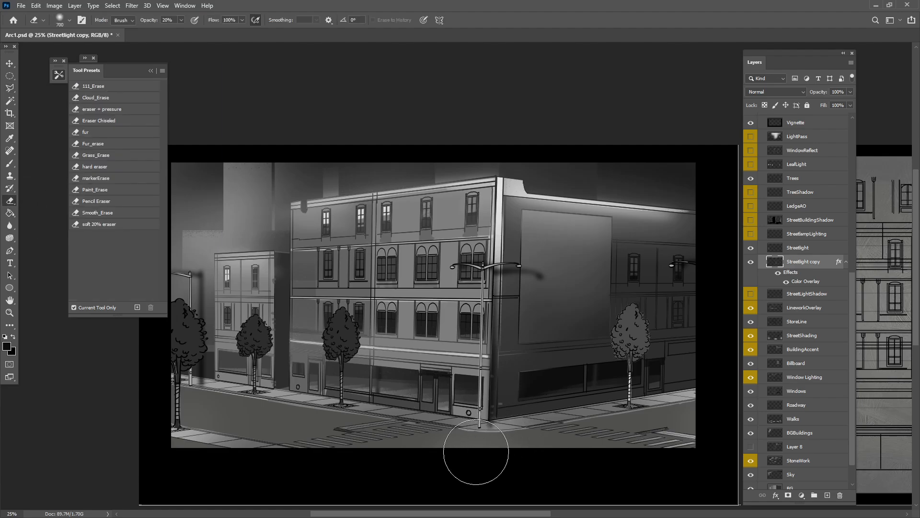
{"action": "left_click", "coordinate": [95, 87]}
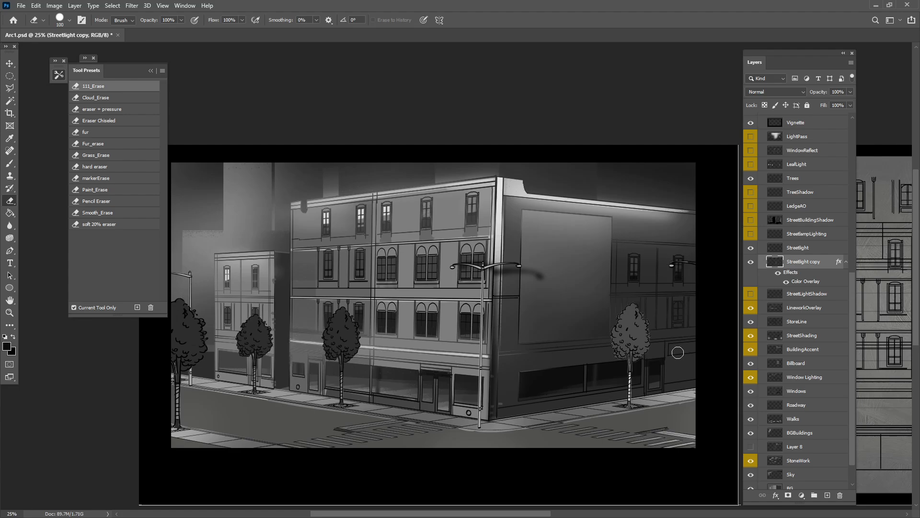
{"action": "left_click", "coordinate": [10, 164]}
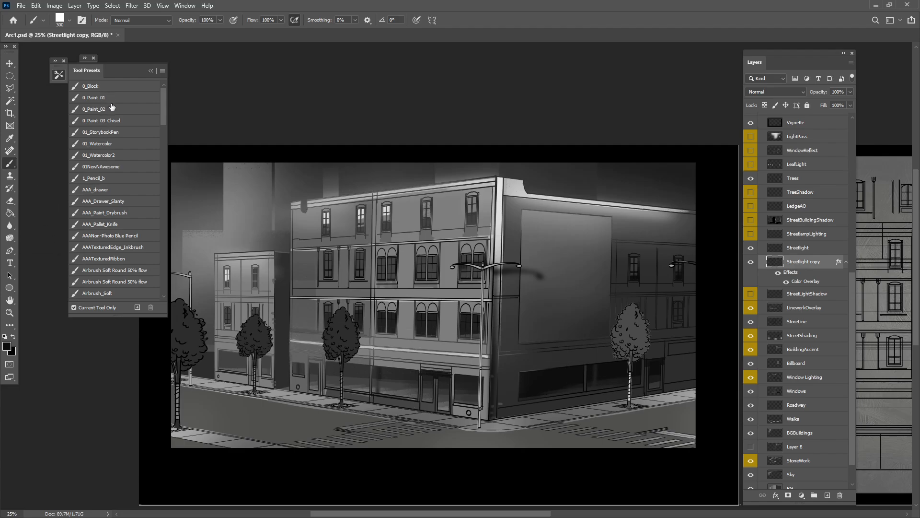
{"action": "left_click_drag", "start_coordinate": [163, 113], "coordinate": [166, 286]}
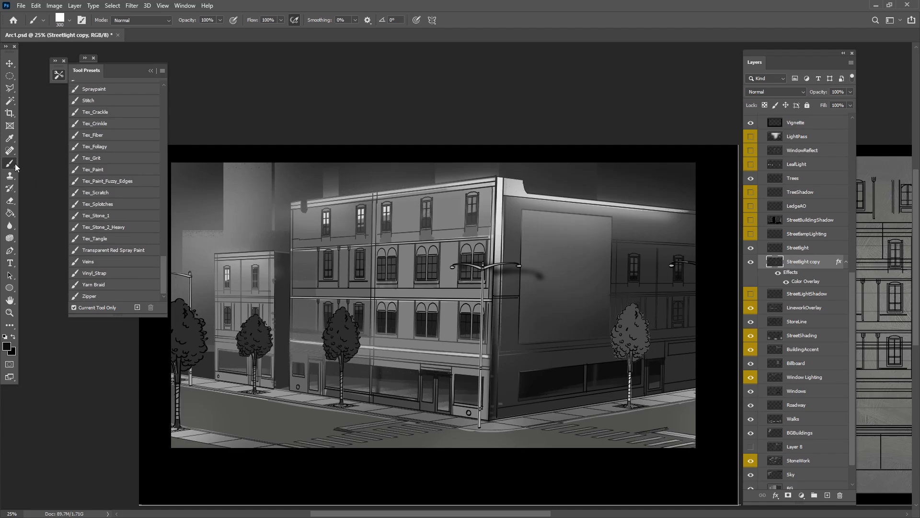
Fade the outer end of the streetlight arm's shadow on the side wall using the soft 20% eraser preset at size 400
{"action": "left_click", "coordinate": [10, 201]}
{"action": "left_click", "coordinate": [120, 224]}
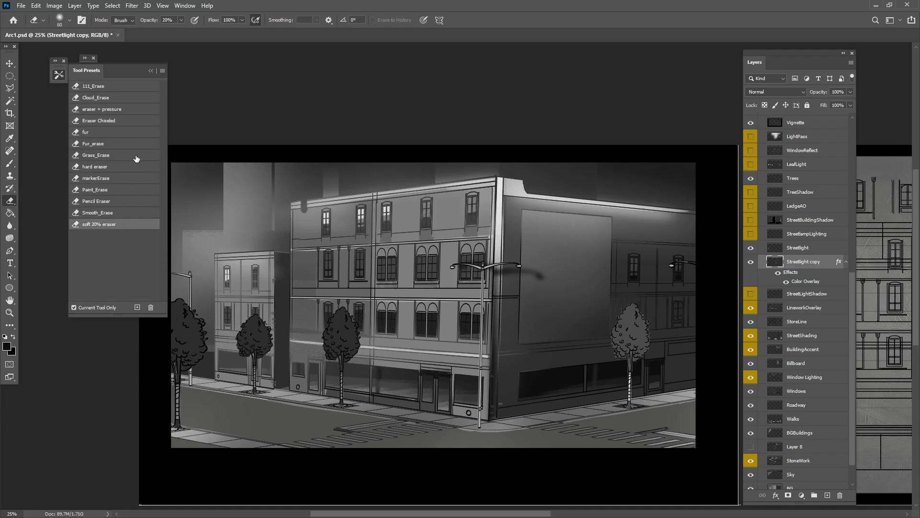
{"action": "left_click", "coordinate": [151, 70]}
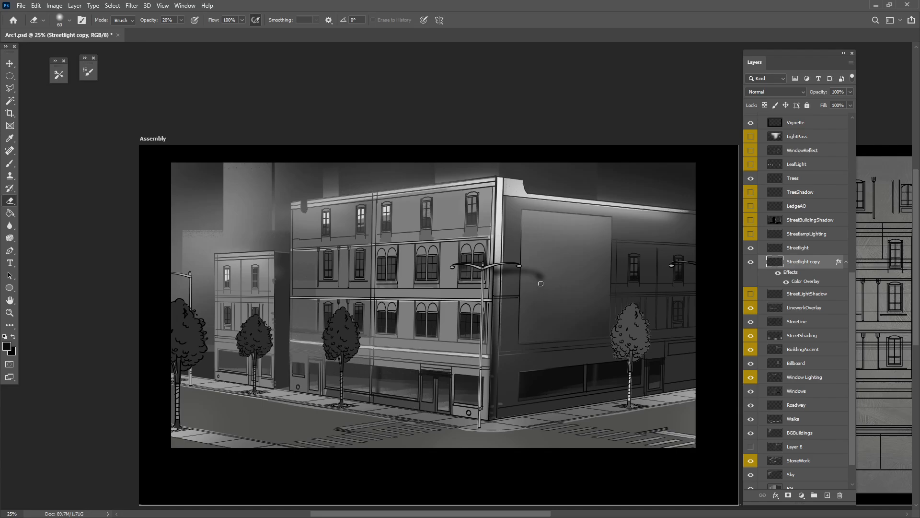
{"action": "key", "text": "bracketright"}
{"action": "key", "text": "bracketright"}
{"action": "key", "text": "bracketright"}
{"action": "key", "text": "bracketright"}
{"action": "key", "text": "bracketright"}
{"action": "left_click_drag", "start_coordinate": [552, 279], "coordinate": [525, 275]}
Delete the old hidden StreetLightShadow layer and rename the Streetlight copy layer as StreetlightShadow
{"action": "left_click_drag", "start_coordinate": [797, 287], "coordinate": [840, 495]}
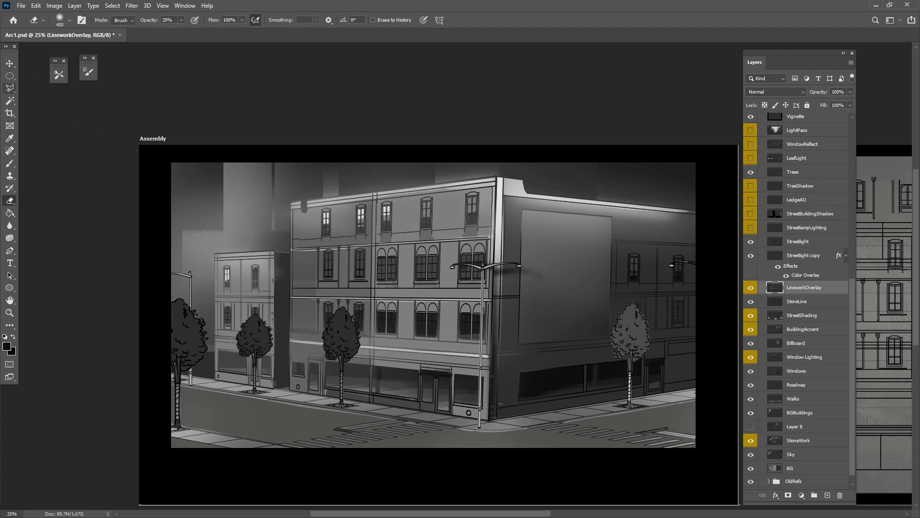
{"action": "key", "text": "v"}
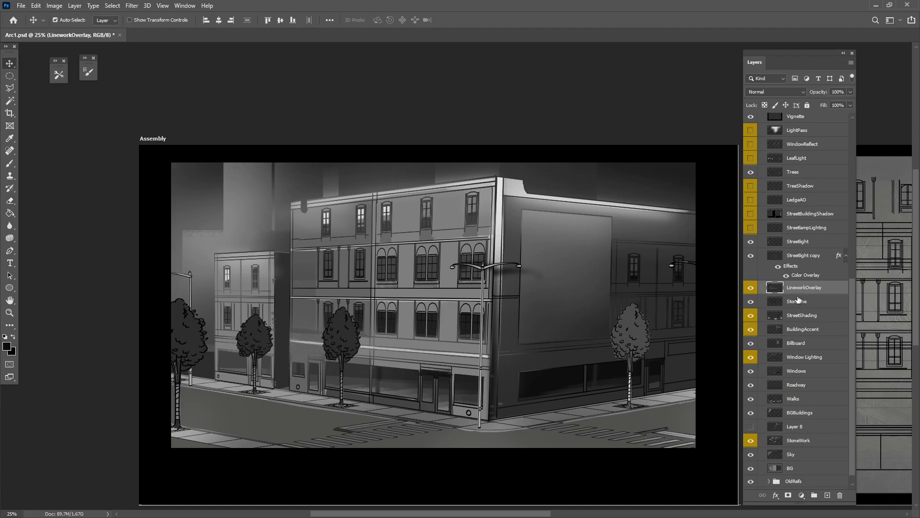
{"action": "left_click", "coordinate": [803, 259]}
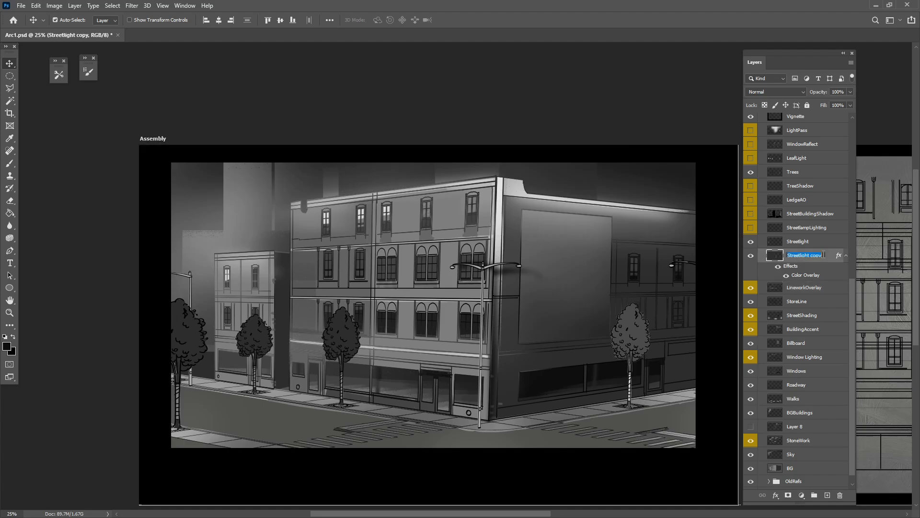
{"action": "left_click_drag", "start_coordinate": [824, 255], "coordinate": [804, 256]}
{"action": "key", "text": "Return"}
Tag the StreetlightShadow layer with the yellow color label and collapse its effects list
{"action": "right_click", "coordinate": [757, 264]}
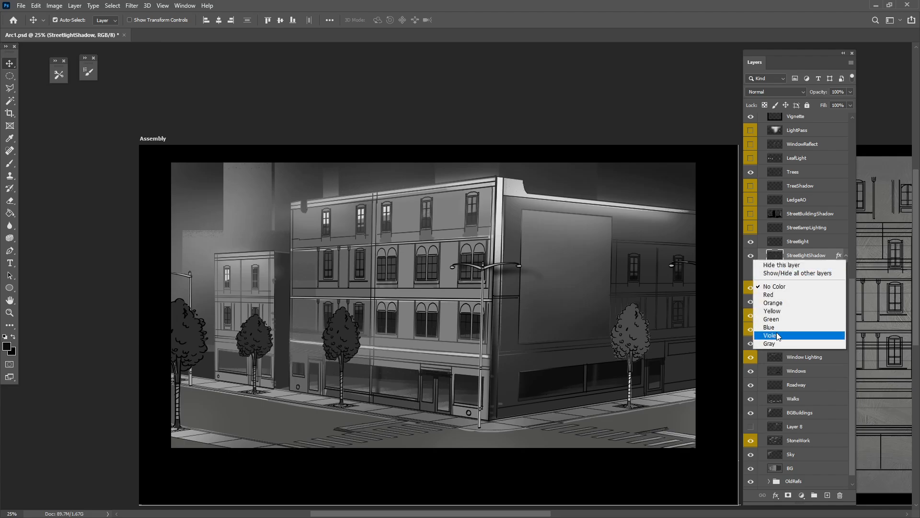
{"action": "left_click", "coordinate": [779, 312]}
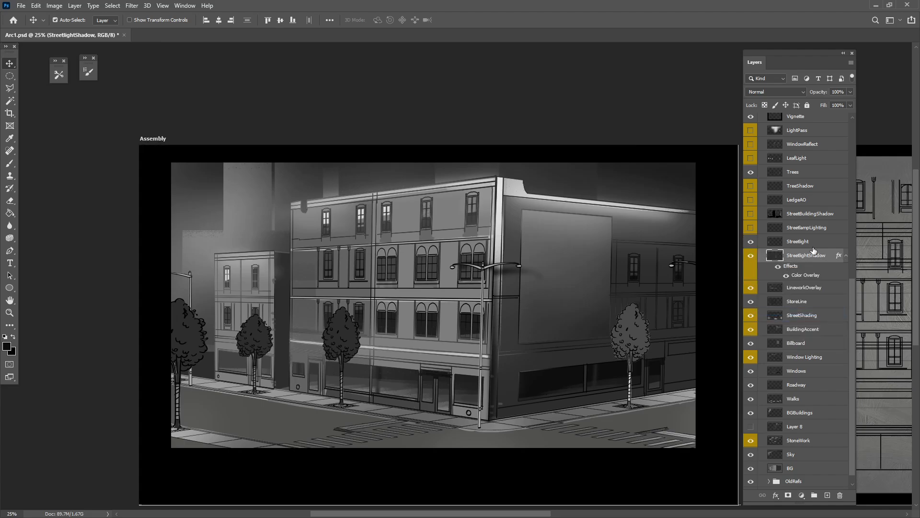
{"action": "left_click", "coordinate": [846, 257]}
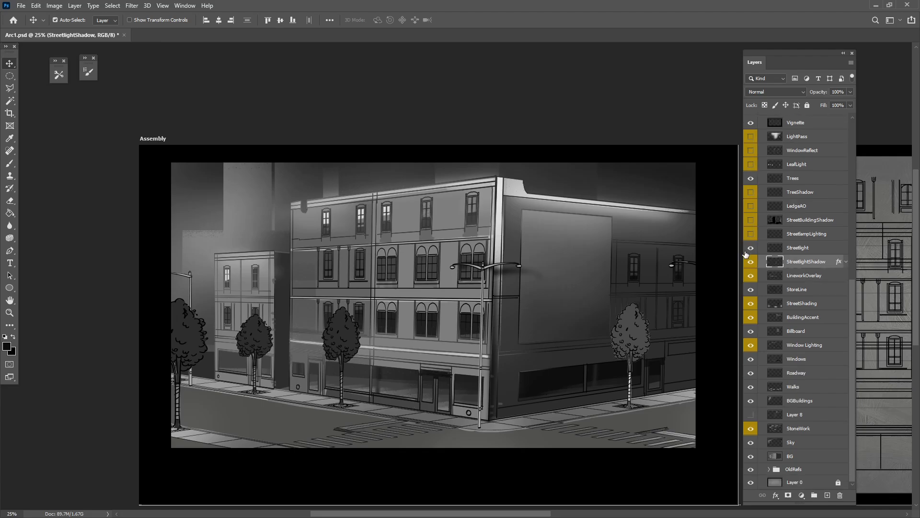
Show the StreetlampLighting layer and shift it slightly left so it lines up with the streetlights
{"action": "left_click", "coordinate": [806, 247]}
{"action": "left_click", "coordinate": [813, 235]}
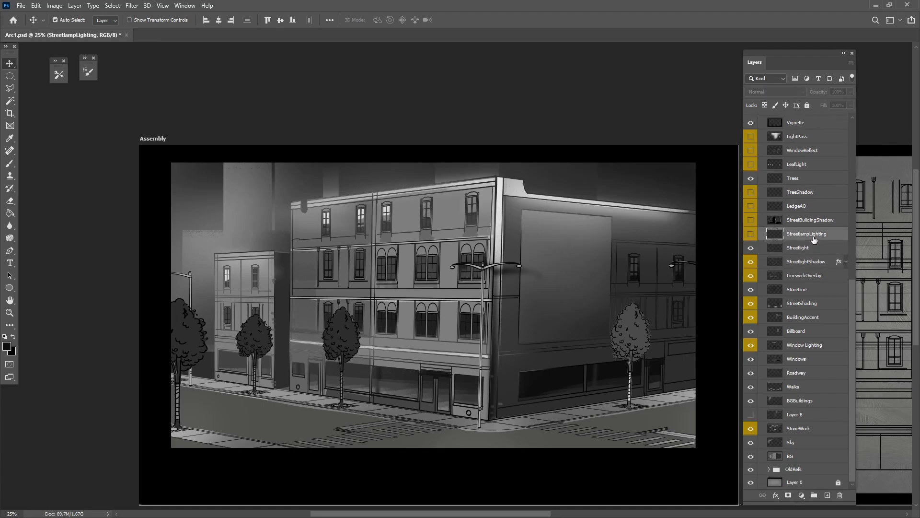
{"action": "left_click", "coordinate": [751, 235]}
{"action": "left_click", "coordinate": [751, 234]}
{"action": "left_click", "coordinate": [751, 235]}
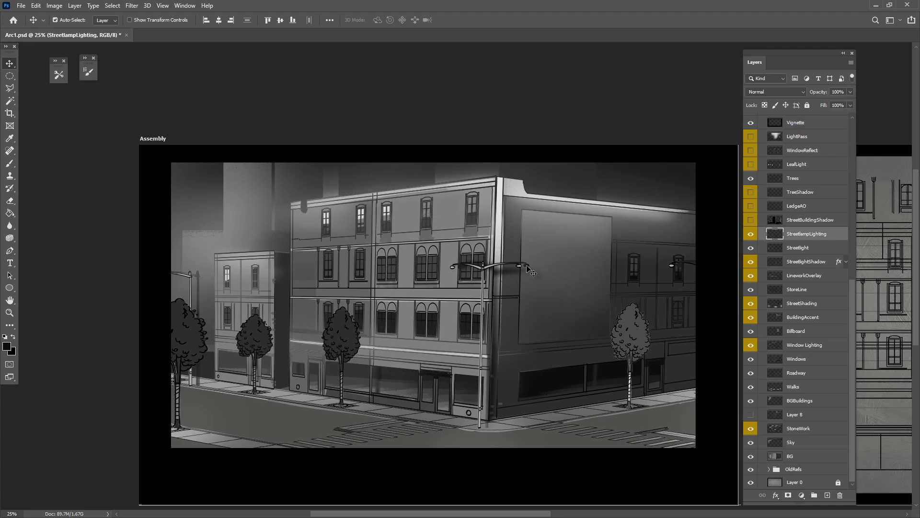
{"action": "left_click_drag", "start_coordinate": [528, 269], "coordinate": [522, 269]}
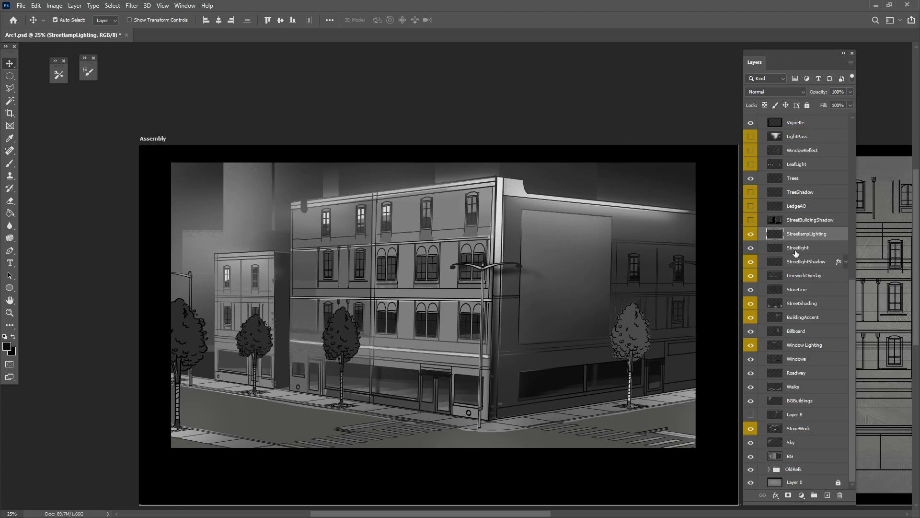
Try brushing a light highlight onto the corner streetlight within a selection loaded from the Streetlight layer
{"action": "left_click", "coordinate": [775, 247], "text": "ctrl"}
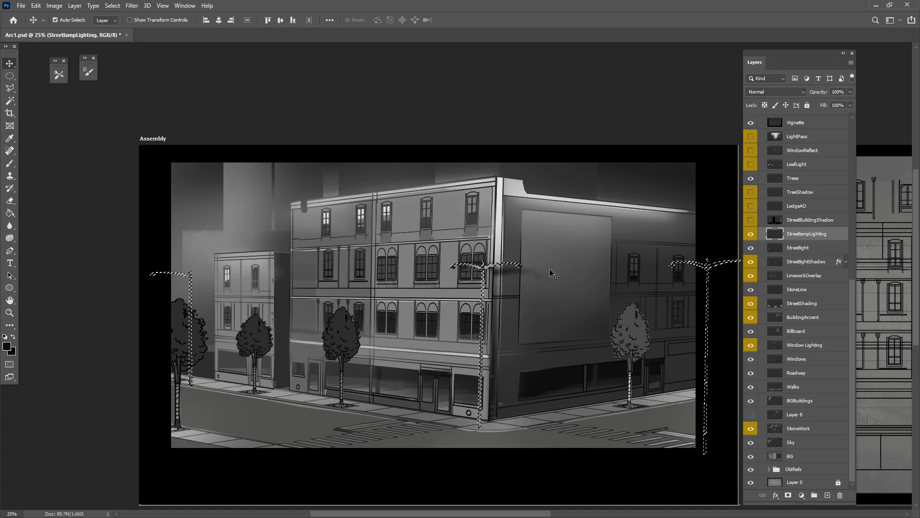
{"action": "left_click", "coordinate": [9, 163]}
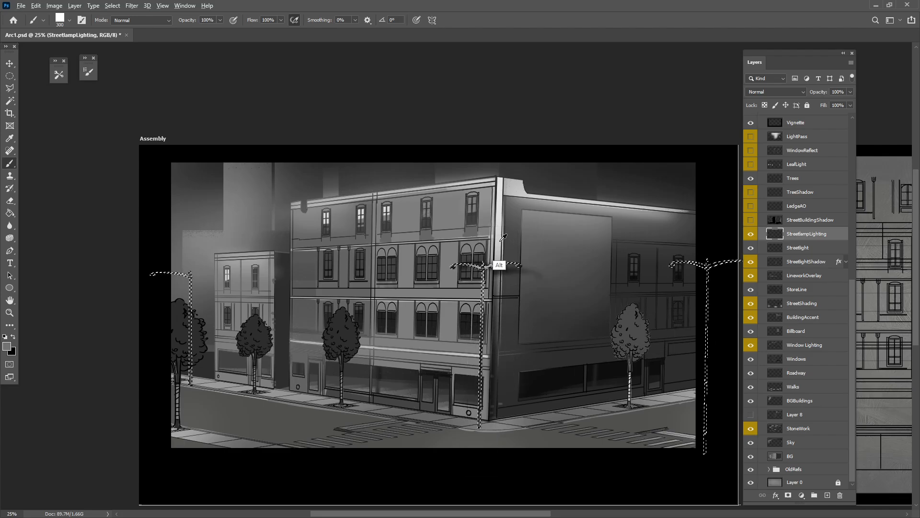
{"action": "key", "text": "ctrl+d"}
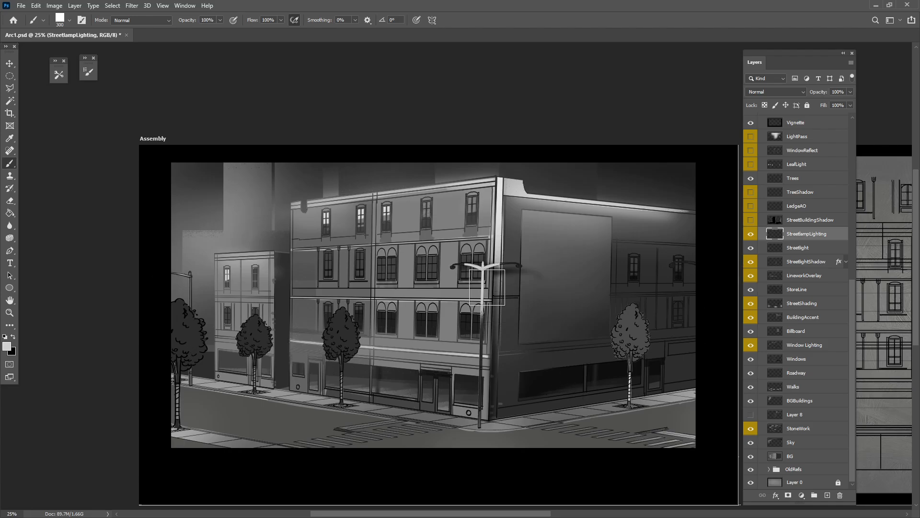
{"action": "key", "text": "ctrl+z"}
{"action": "key", "text": "ctrl+z"}
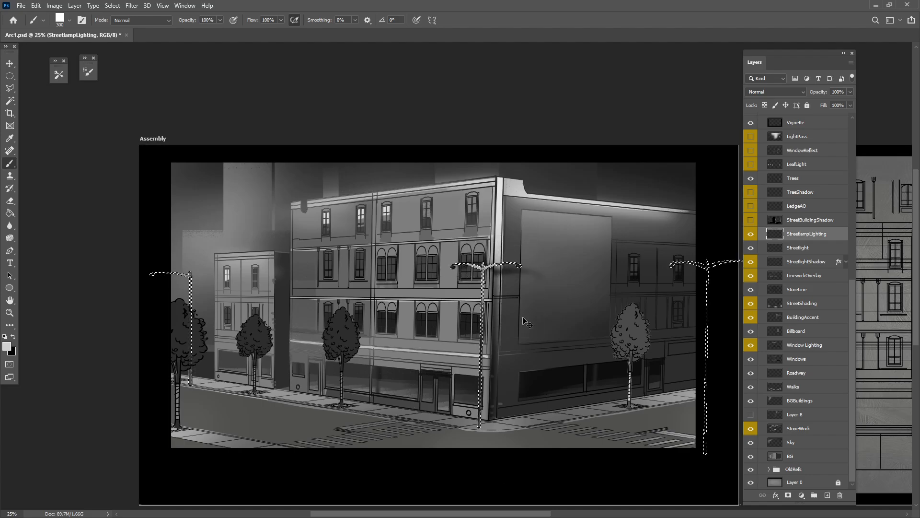
{"action": "key", "text": "ctrl+d"}
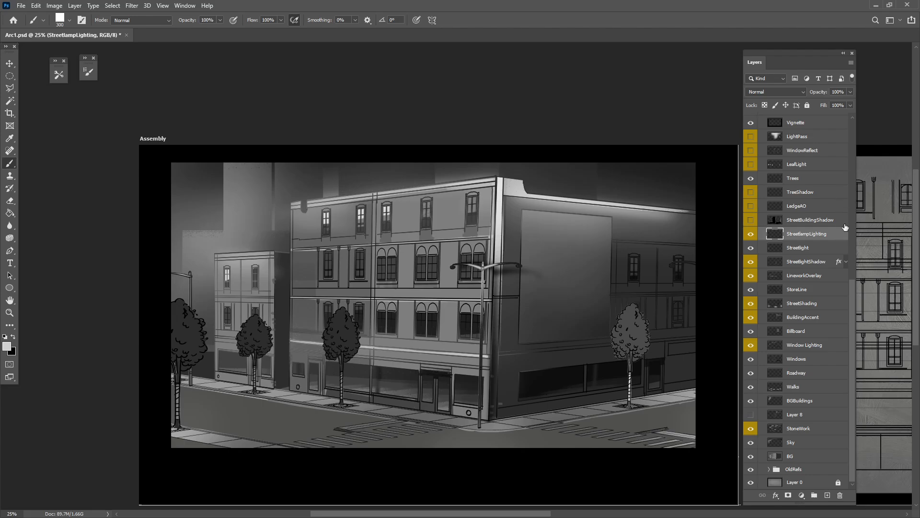
Preview the StreetBuildingShadow layer's effect on the scene by showing it and hiding it again
{"action": "scroll", "coordinate": [829, 229], "scroll_direction": "up", "scroll_amount": 6}
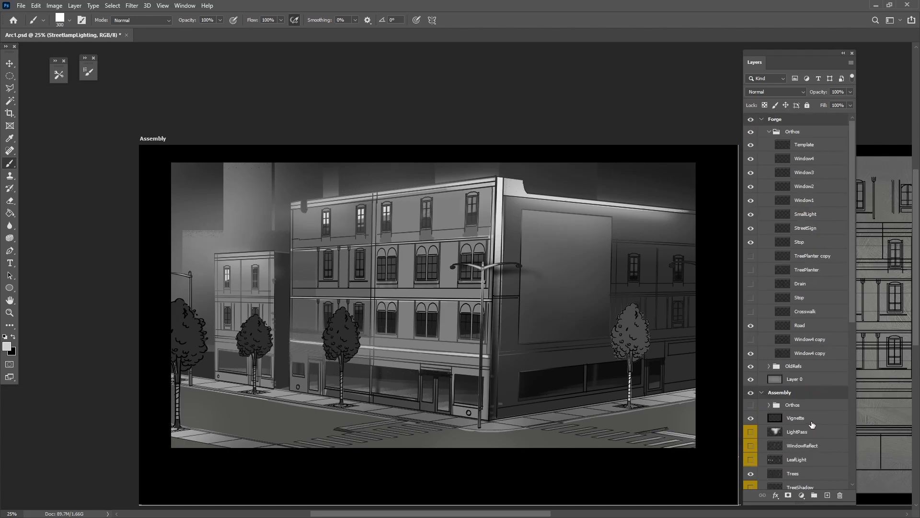
{"action": "left_click", "coordinate": [813, 391]}
{"action": "scroll", "coordinate": [791, 383], "scroll_direction": "down", "scroll_amount": 6}
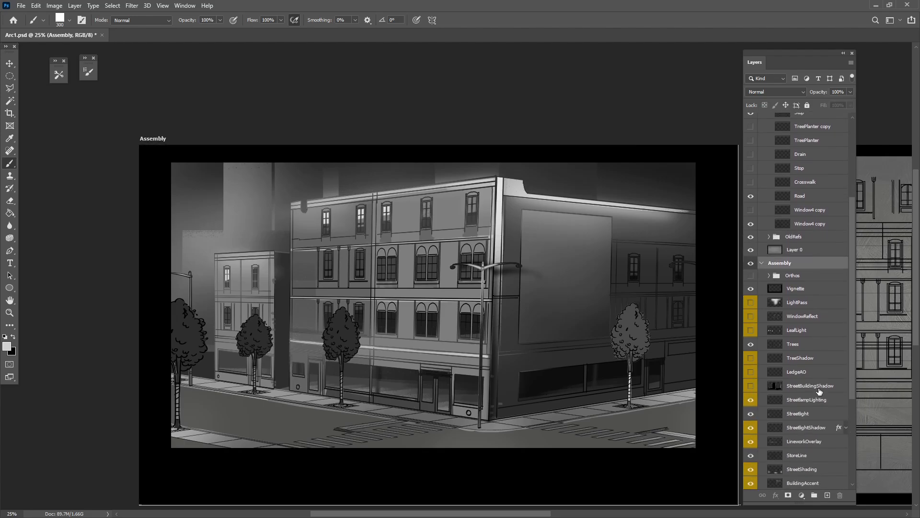
{"action": "left_click", "coordinate": [815, 334]}
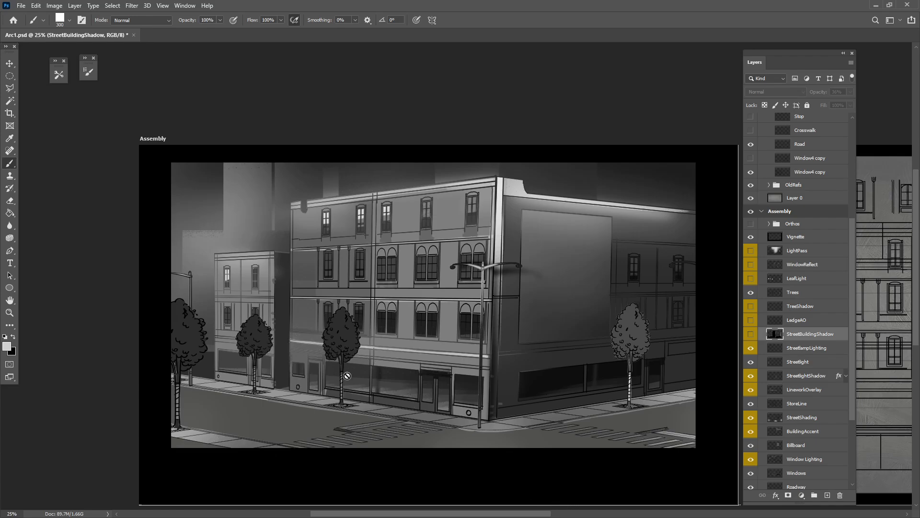
{"action": "left_click", "coordinate": [10, 63]}
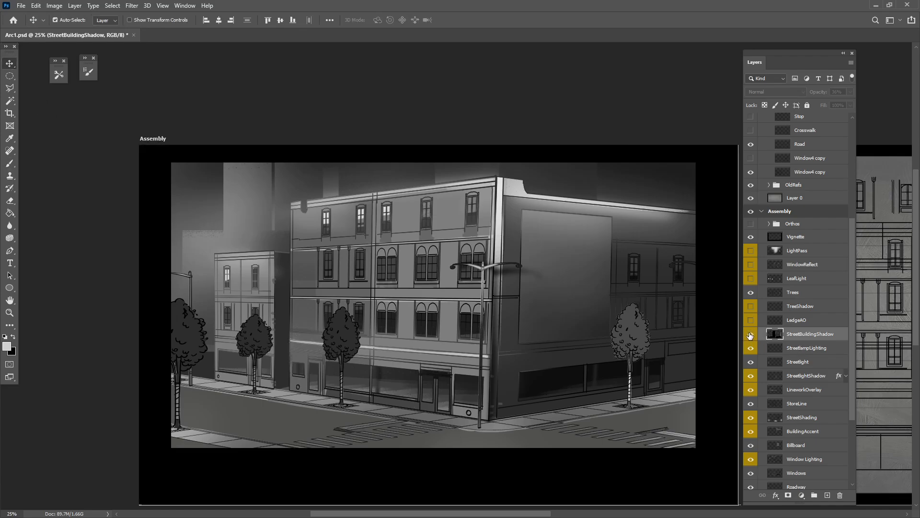
{"action": "left_click", "coordinate": [751, 334]}
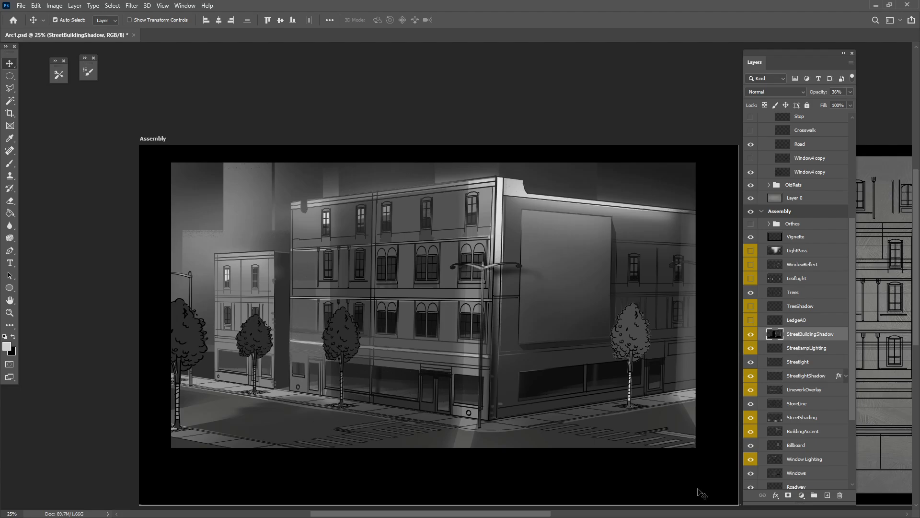
{"action": "left_click", "coordinate": [751, 335]}
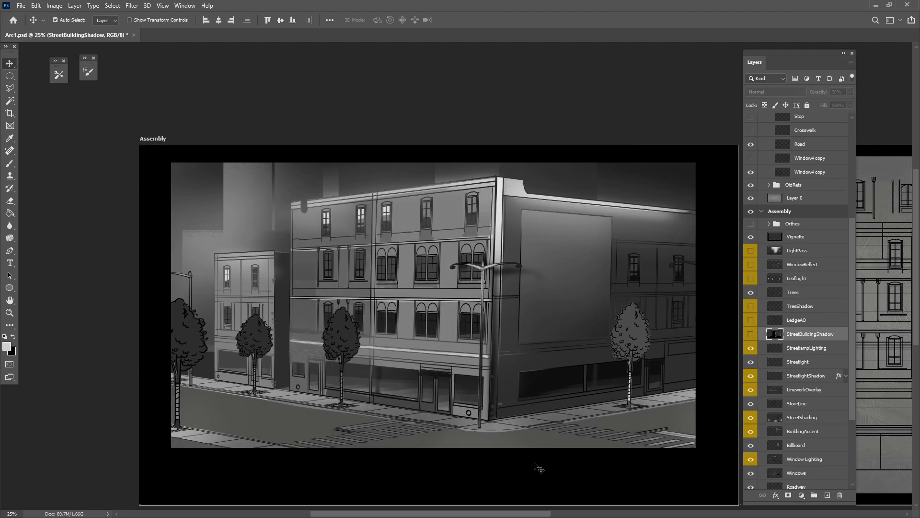
Add a new layer above StreetBuildingShadow and outline a building-shaped shadow over the front facade and street with the Polygonal Lasso
{"action": "left_click", "coordinate": [827, 495]}
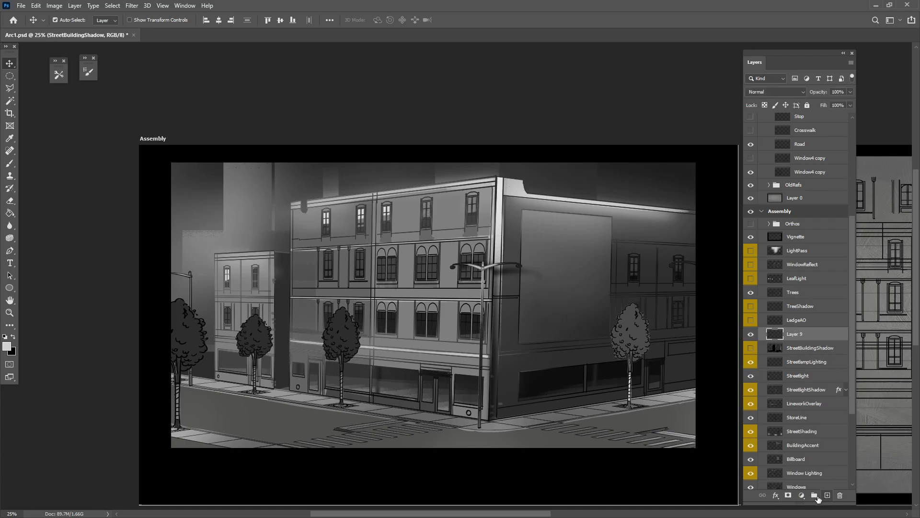
{"action": "key", "text": "l"}
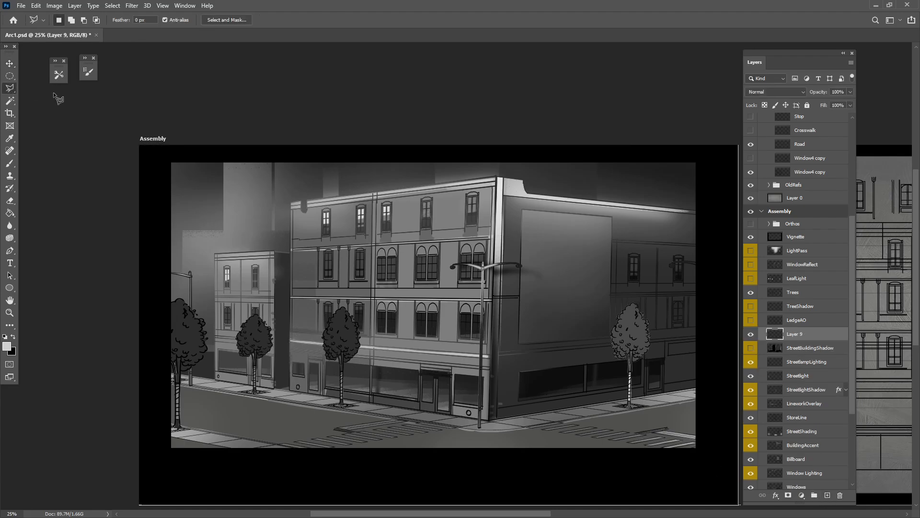
{"action": "left_click", "coordinate": [181, 452]}
{"action": "left_click", "coordinate": [304, 393]}
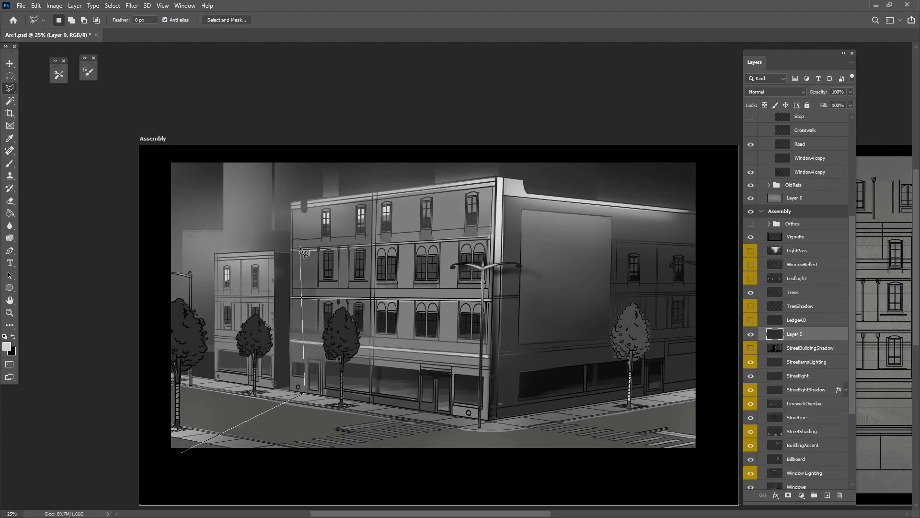
{"action": "left_click", "coordinate": [302, 215]}
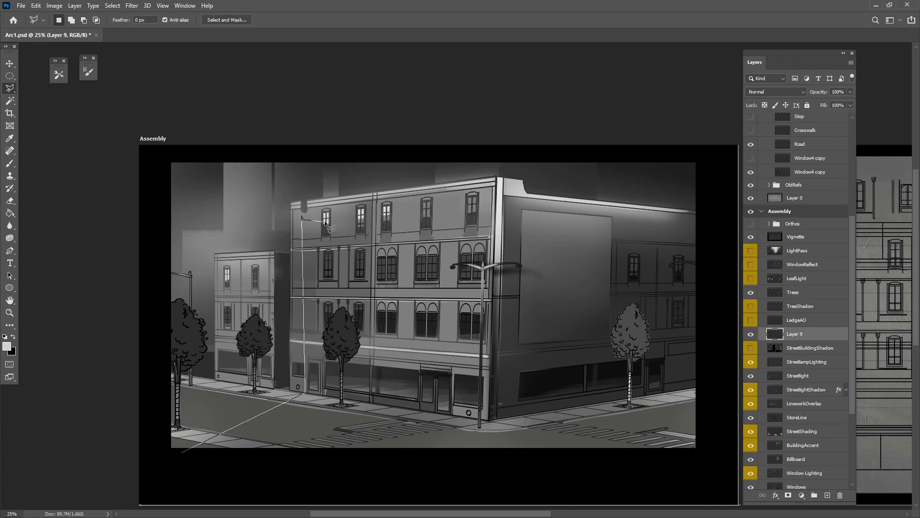
{"action": "left_click", "coordinate": [442, 204]}
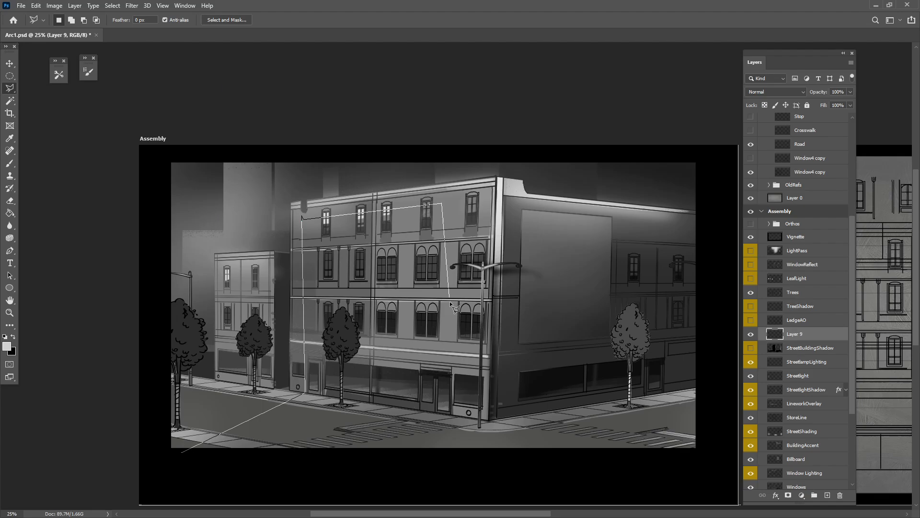
{"action": "left_click", "coordinate": [436, 413]}
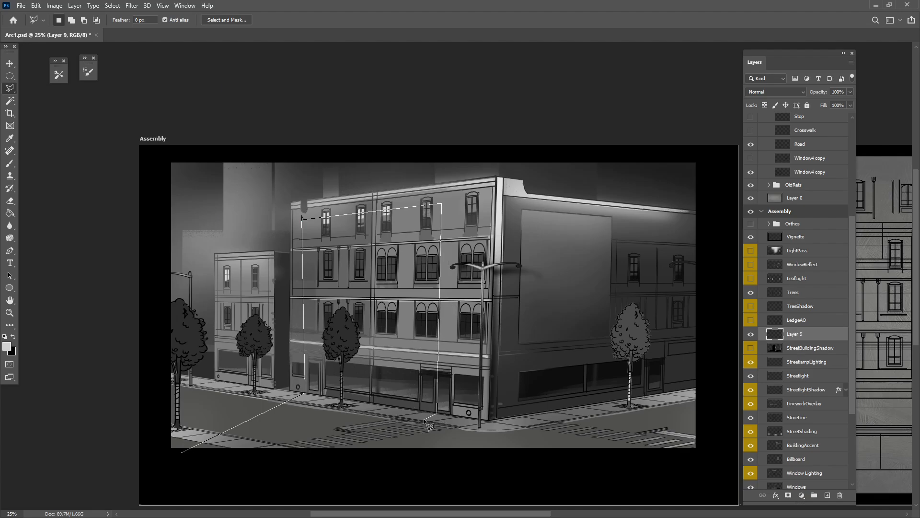
{"action": "left_click", "coordinate": [445, 451]}
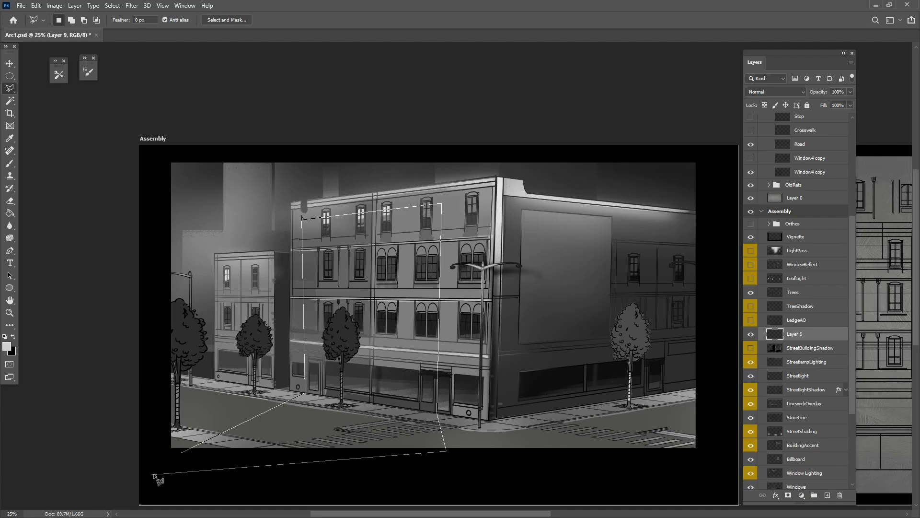
{"action": "left_click", "coordinate": [182, 452]}
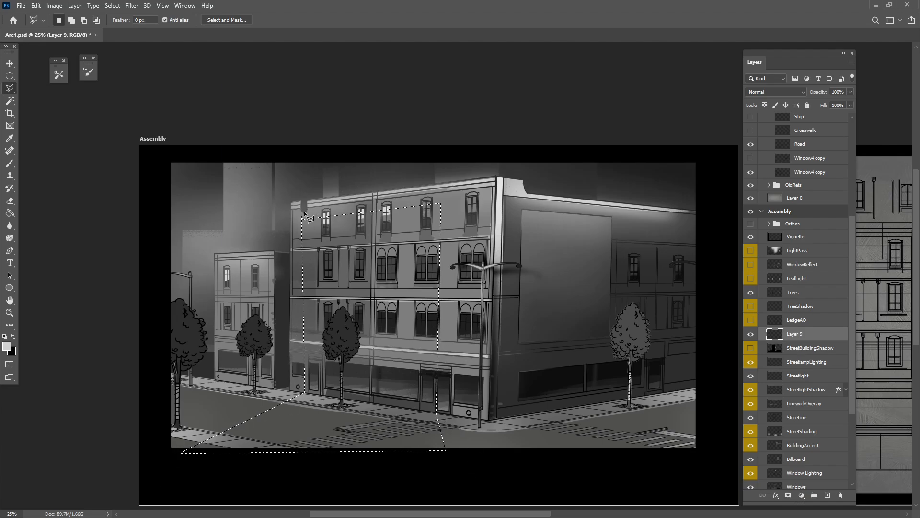
Fill the selected shadow shape on the front facade with black and deselect it
{"action": "key", "text": "g"}
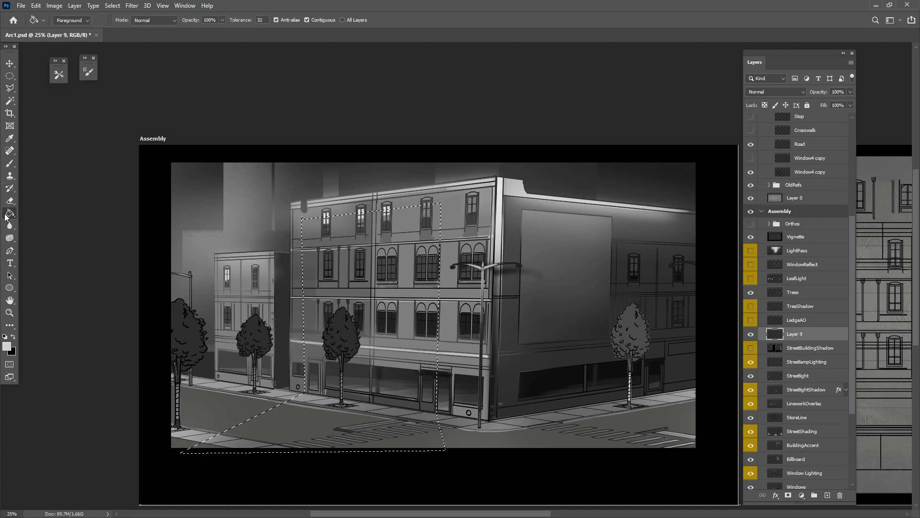
{"action": "left_click", "coordinate": [13, 336]}
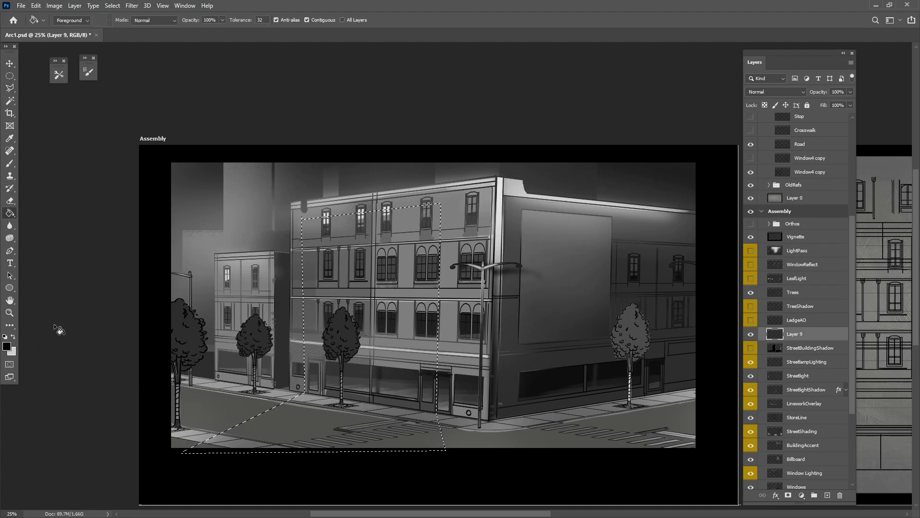
{"action": "left_click", "coordinate": [349, 353]}
{"action": "key", "text": "ctrl+d"}
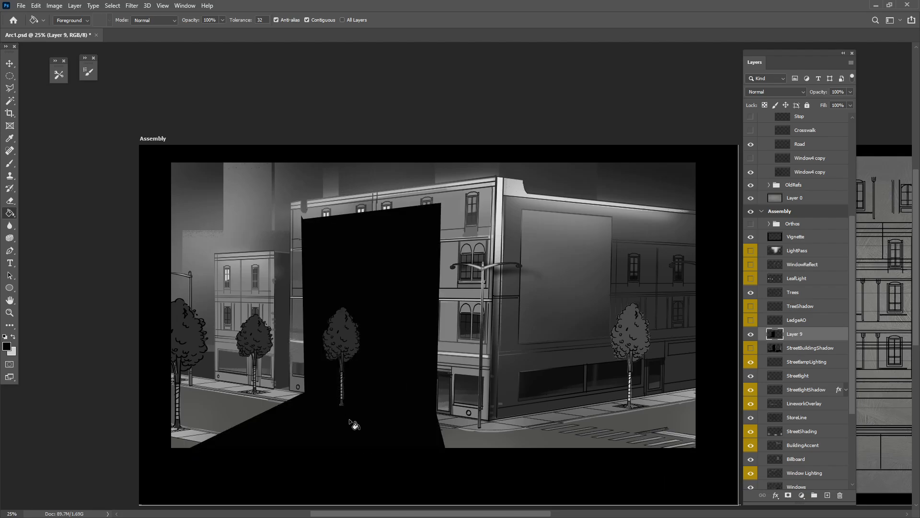
Hide the Trees layer and outline a second shadow shape over the billboard wall and street with the Polygonal Lasso
{"action": "left_click_drag", "start_coordinate": [487, 441], "coordinate": [382, 437]}
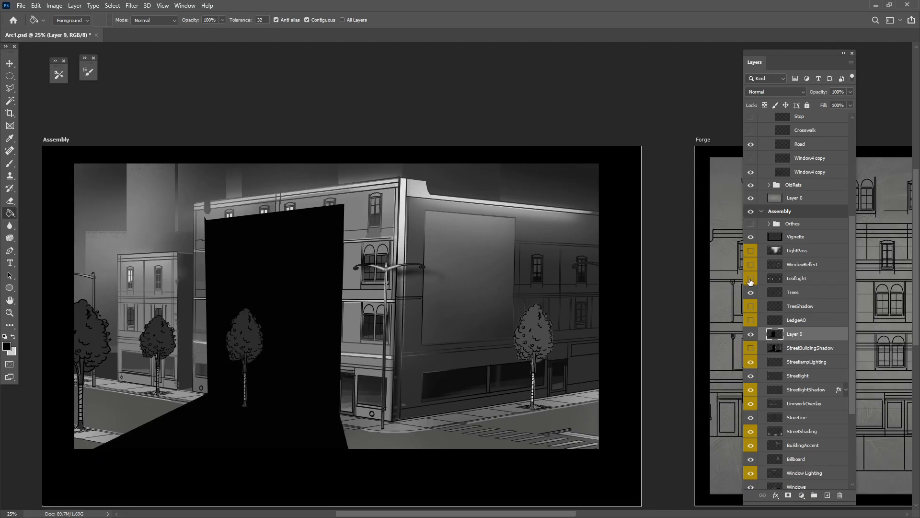
{"action": "left_click", "coordinate": [750, 292]}
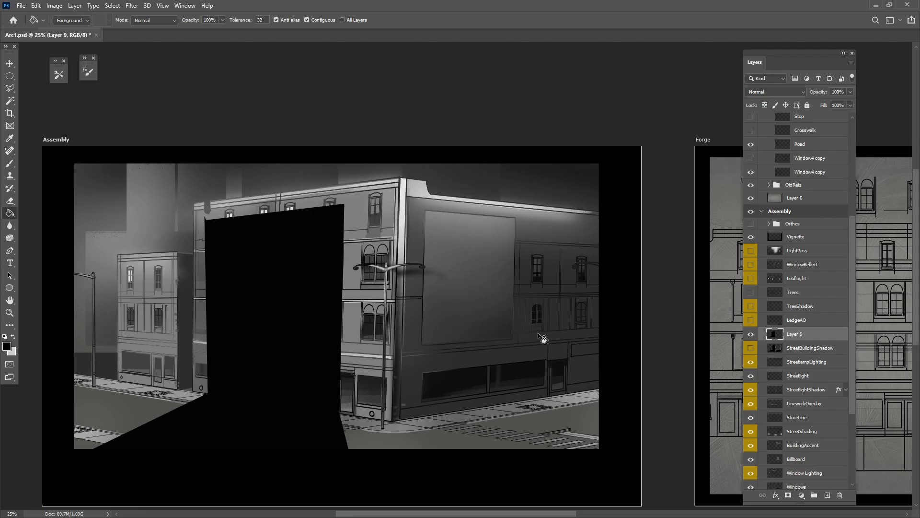
{"action": "left_click", "coordinate": [10, 88]}
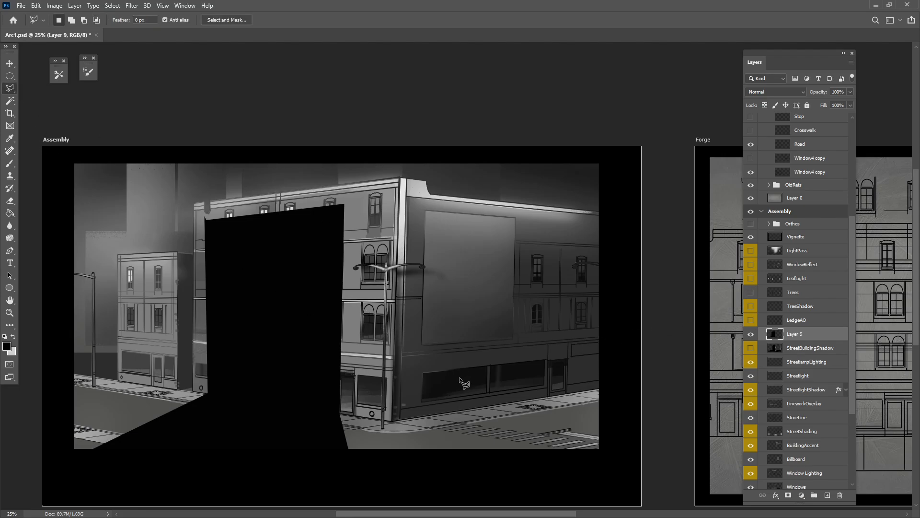
{"action": "left_click", "coordinate": [405, 463]}
{"action": "left_click", "coordinate": [417, 419]}
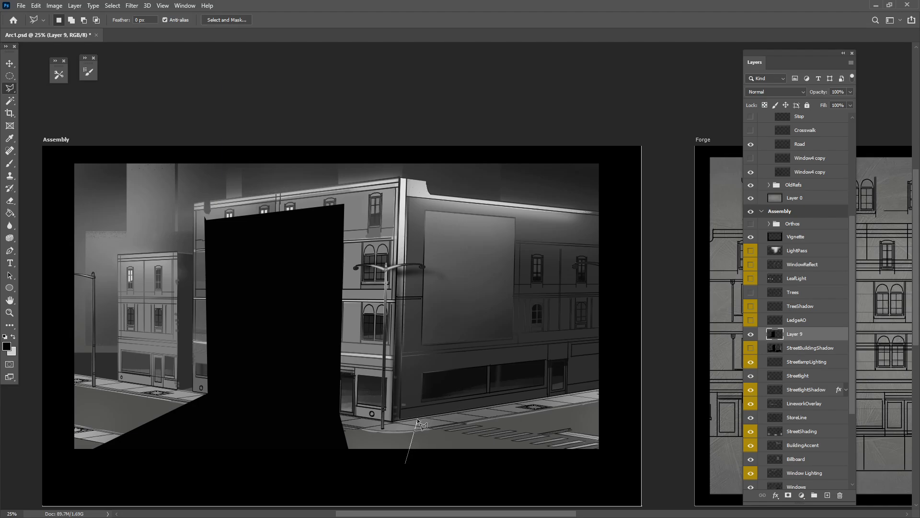
{"action": "left_click", "coordinate": [419, 228]}
{"action": "left_click", "coordinate": [525, 236]}
{"action": "left_click", "coordinate": [529, 400]}
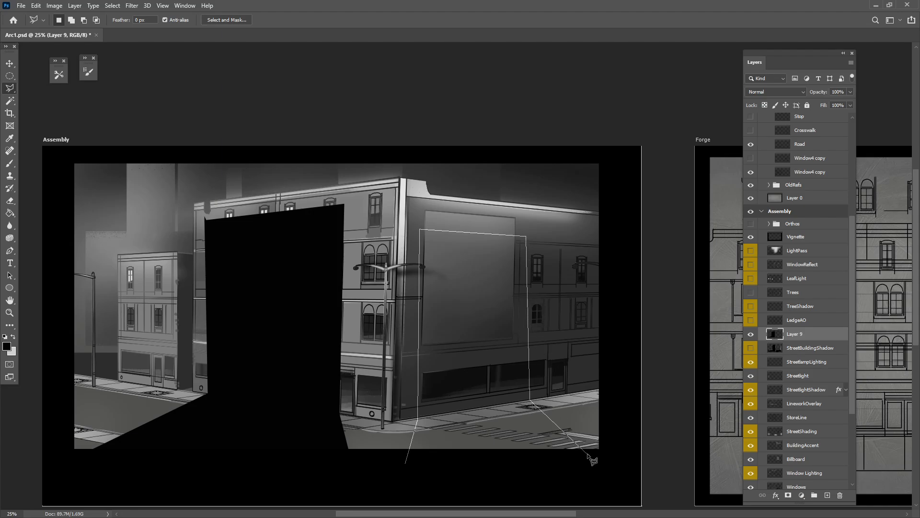
{"action": "left_click", "coordinate": [601, 462]}
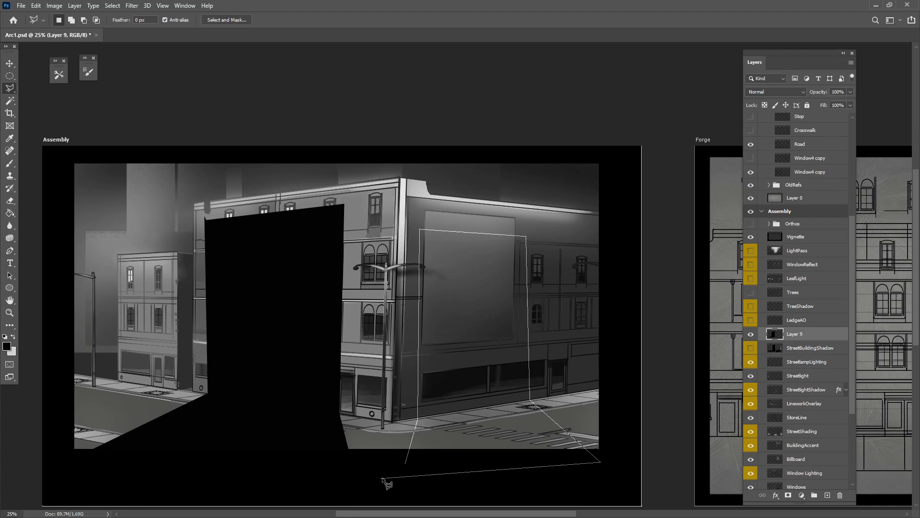
{"action": "left_click", "coordinate": [406, 462]}
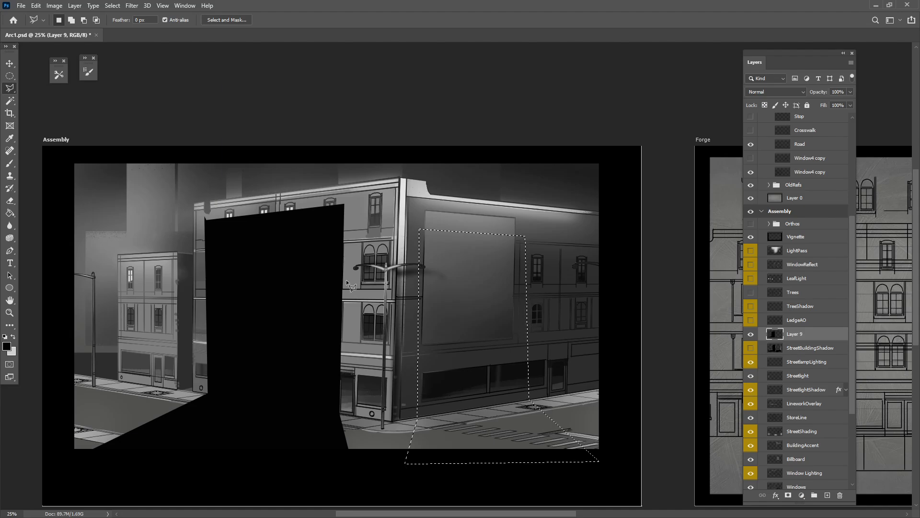
Fill the second shadow shape over the billboard wall with black and deselect it
{"action": "left_click", "coordinate": [10, 213]}
{"action": "left_click", "coordinate": [492, 310]}
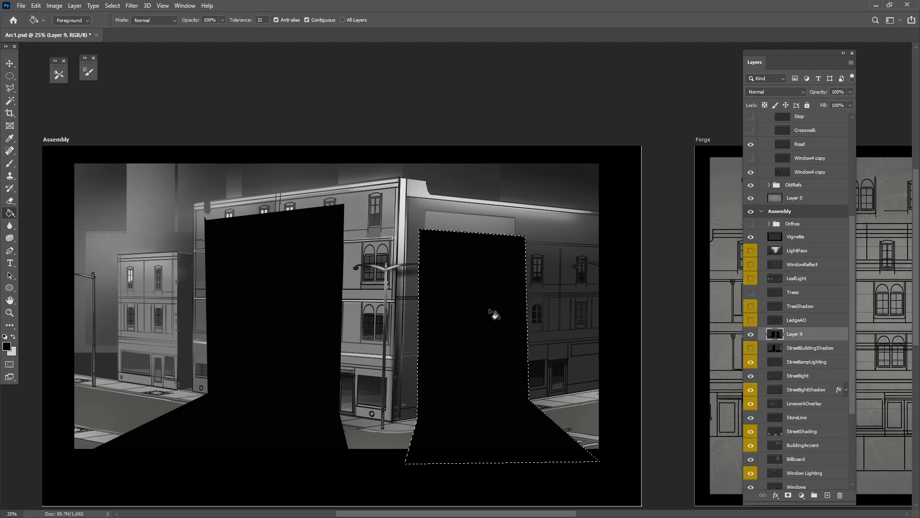
{"action": "key", "text": "ctrl+d"}
Lower the opacity of Layer 9, which holds both shadow shapes, to 59%
{"action": "left_click", "coordinate": [10, 62]}
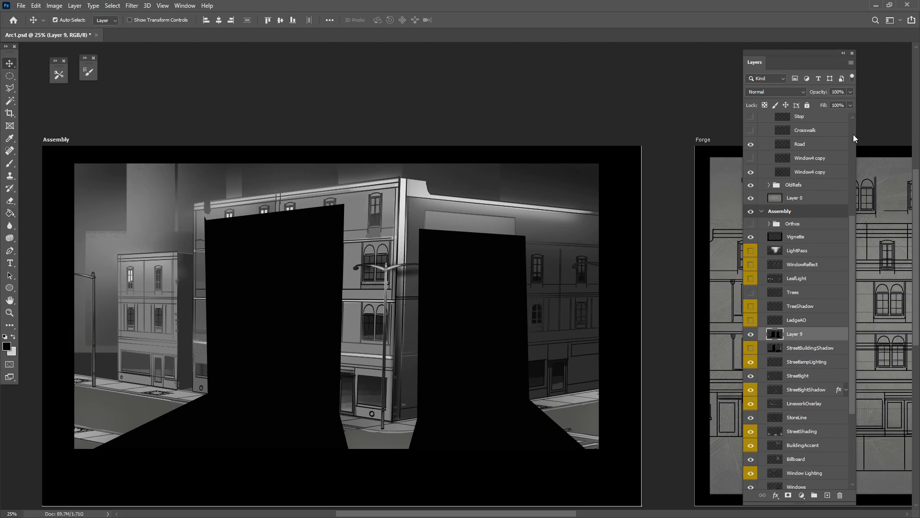
{"action": "left_click_drag", "start_coordinate": [822, 95], "coordinate": [794, 90]}
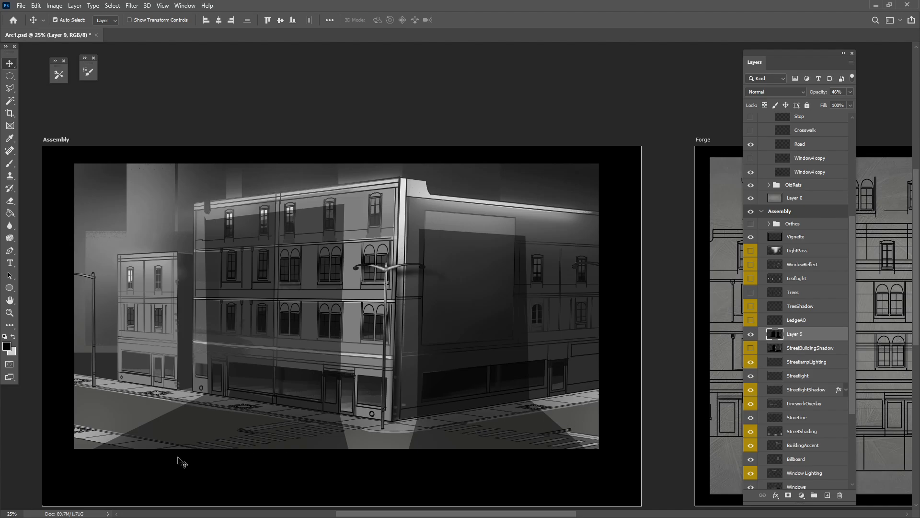
{"action": "mouse_move", "coordinate": [820, 94]}
{"action": "left_mouse_down"}
{"action": "mouse_move", "coordinate": [789, 94]}
{"action": "mouse_move", "coordinate": [839, 92]}
{"action": "left_mouse_up"}
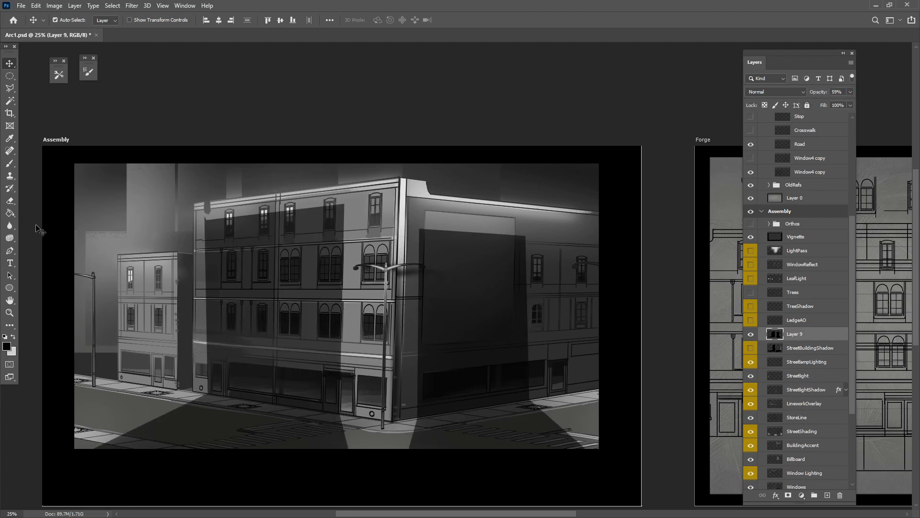
Try softening Layer 9's shadows with the last-used filter, undo it, and blur the front shadow's edge with the Blur tool
{"action": "left_click", "coordinate": [132, 6]}
{"action": "left_click", "coordinate": [158, 15]}
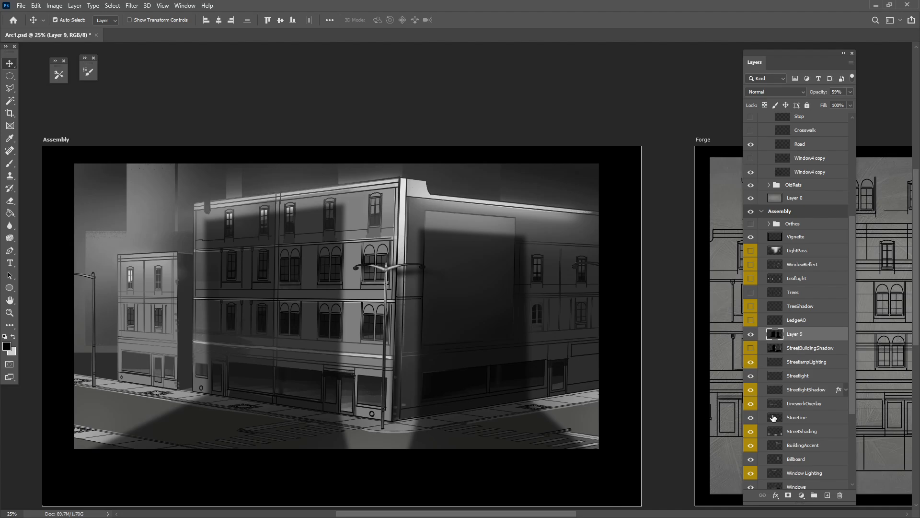
{"action": "left_click", "coordinate": [10, 163]}
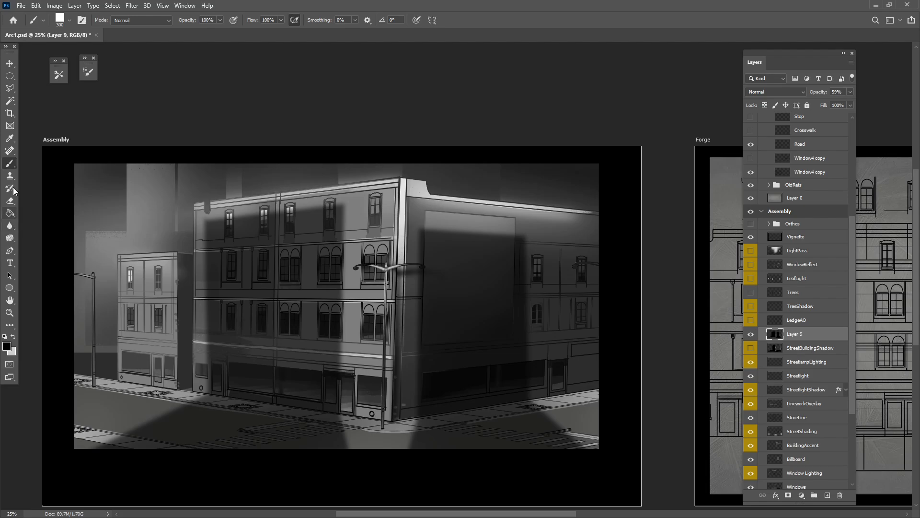
{"action": "left_click", "coordinate": [13, 223]}
{"action": "right_click", "coordinate": [13, 224]}
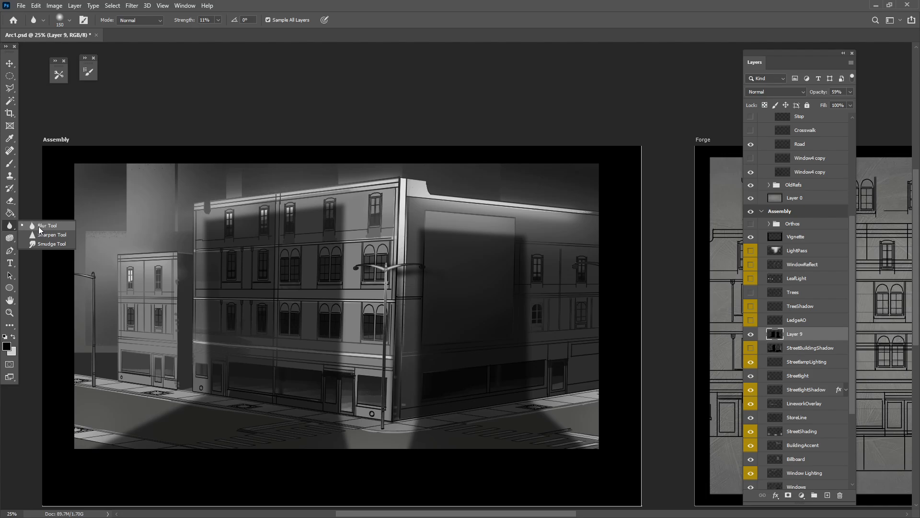
{"action": "left_click", "coordinate": [47, 226]}
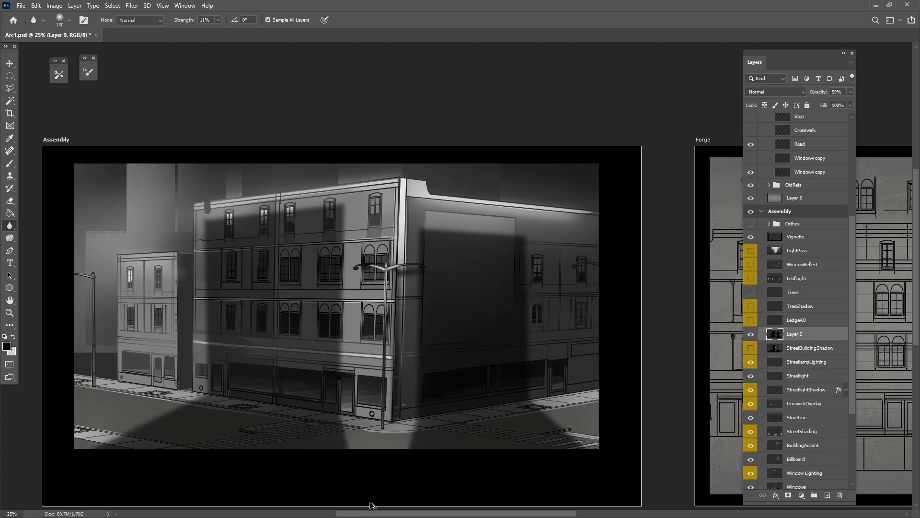
{"action": "key", "text": "ctrl+z"}
{"action": "mouse_move", "coordinate": [344, 236]}
{"action": "left_mouse_down"}
{"action": "mouse_move", "coordinate": [349, 204]}
{"action": "mouse_move", "coordinate": [345, 301]}
{"action": "mouse_move", "coordinate": [348, 237]}
{"action": "left_mouse_up"}
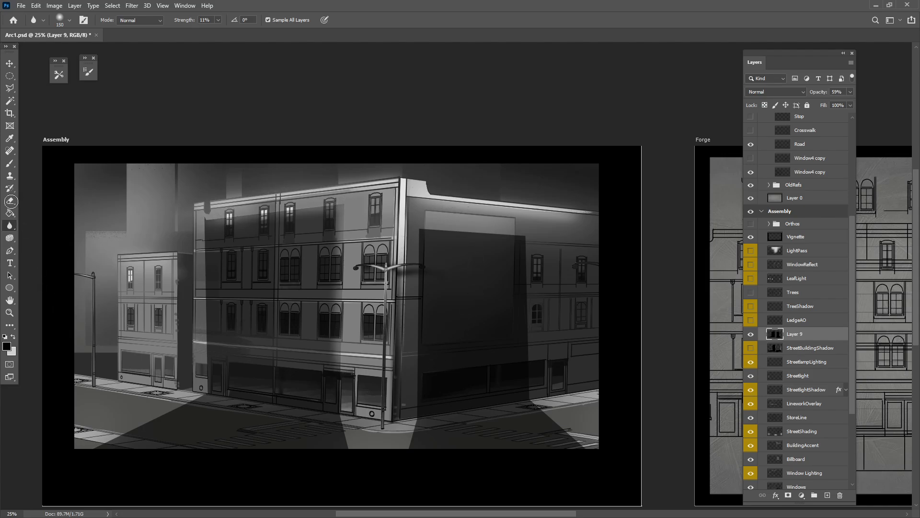
Enlarge the Eraser to size 800 and softly fade the upper part of the front facade's shadow at 20% opacity
{"action": "left_click", "coordinate": [9, 201]}
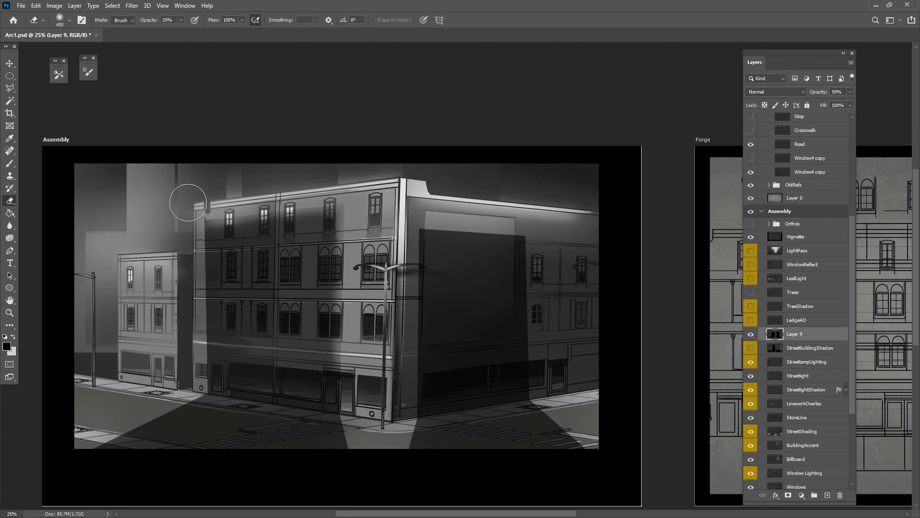
{"action": "left_click", "coordinate": [216, 222]}
{"action": "key", "text": "bracketright"}
{"action": "key", "text": "bracketright"}
{"action": "key", "text": "bracketright"}
{"action": "key", "text": "bracketright"}
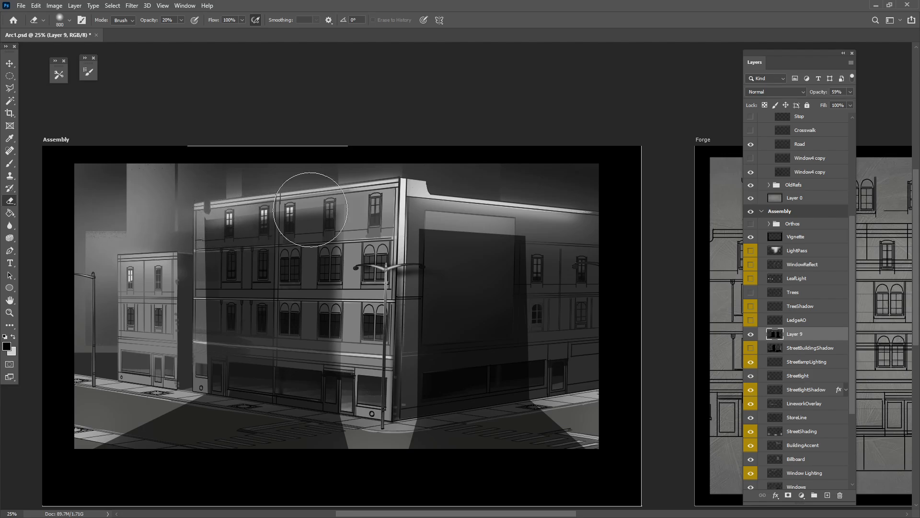
{"action": "left_click_drag", "start_coordinate": [194, 268], "coordinate": [360, 252]}
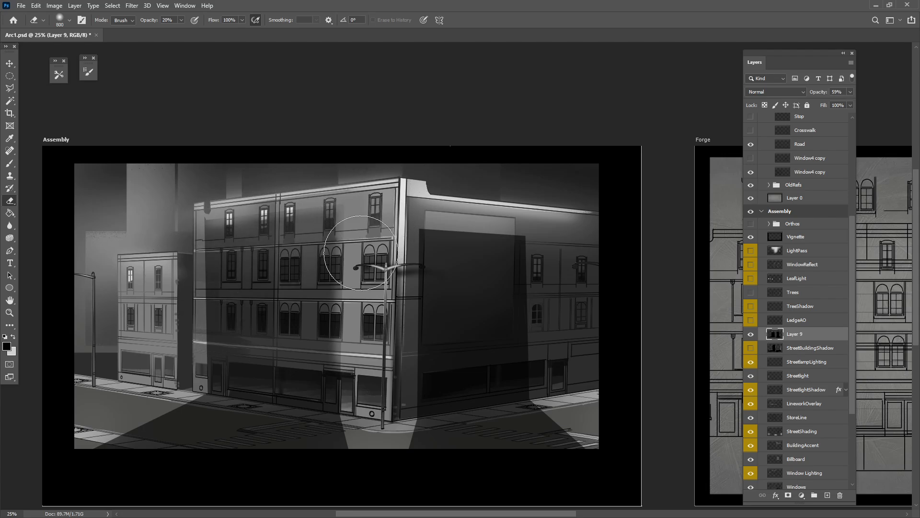
{"action": "left_click_drag", "start_coordinate": [212, 249], "coordinate": [397, 199]}
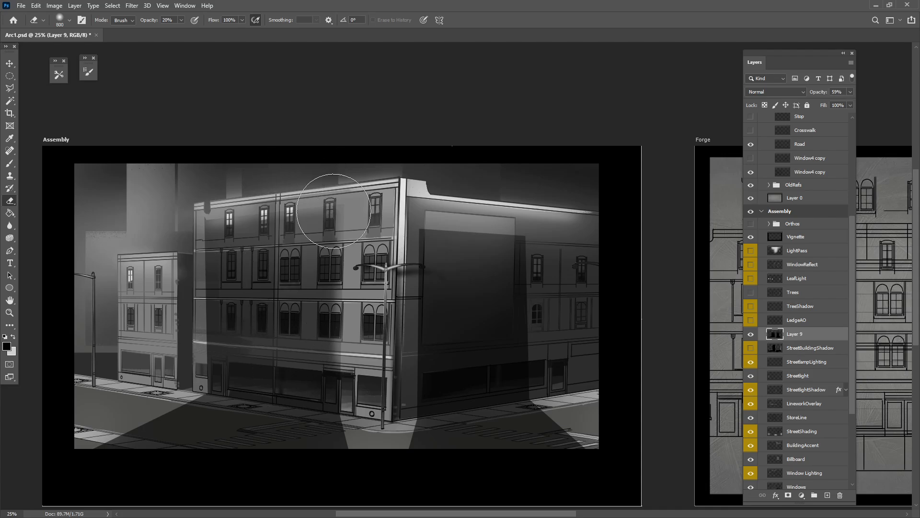
Delete Layer 9 and show the StreetBuildingShadow layer
{"action": "left_click_drag", "start_coordinate": [806, 337], "coordinate": [839, 494]}
{"action": "left_click", "coordinate": [751, 334]}
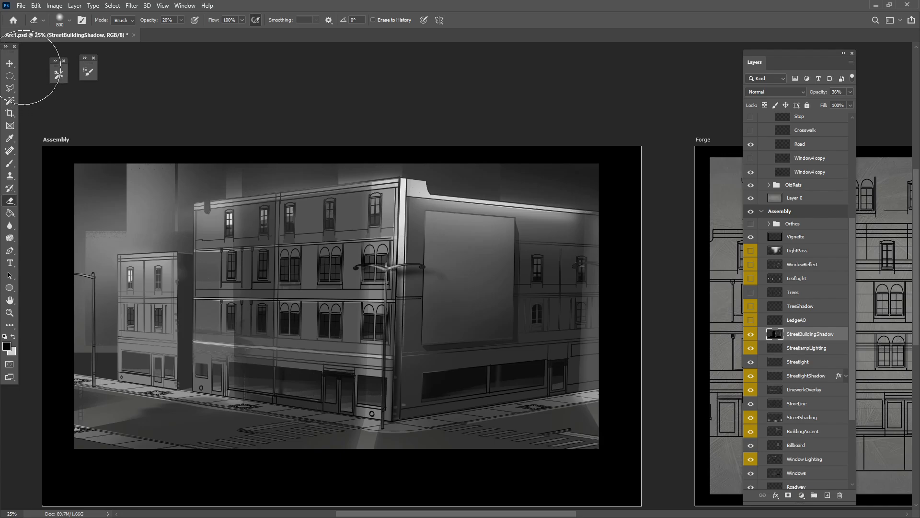
{"action": "left_click", "coordinate": [10, 63]}
Outline a thin polygonal selection directly beneath the ledge above the lower row of windows, spanning the whole front facade
{"action": "left_click", "coordinate": [10, 88]}
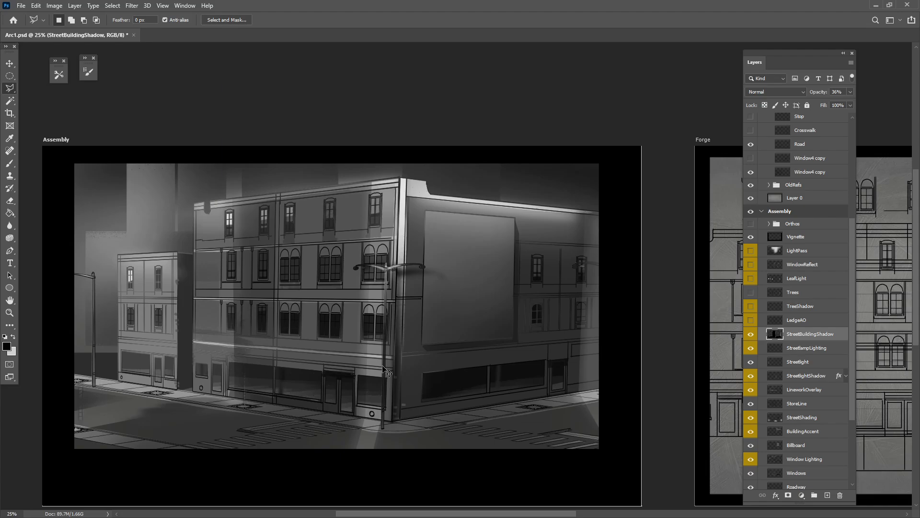
{"action": "key", "text": "ctrl+plus"}
{"action": "key", "text": "ctrl+plus"}
{"action": "key", "text": "ctrl+plus"}
{"action": "mouse_move", "coordinate": [471, 305]}
{"action": "left_mouse_down"}
{"action": "mouse_move", "coordinate": [598, 288]}
{"action": "mouse_move", "coordinate": [230, 309]}
{"action": "left_mouse_up"}
{"action": "left_click", "coordinate": [194, 283]}
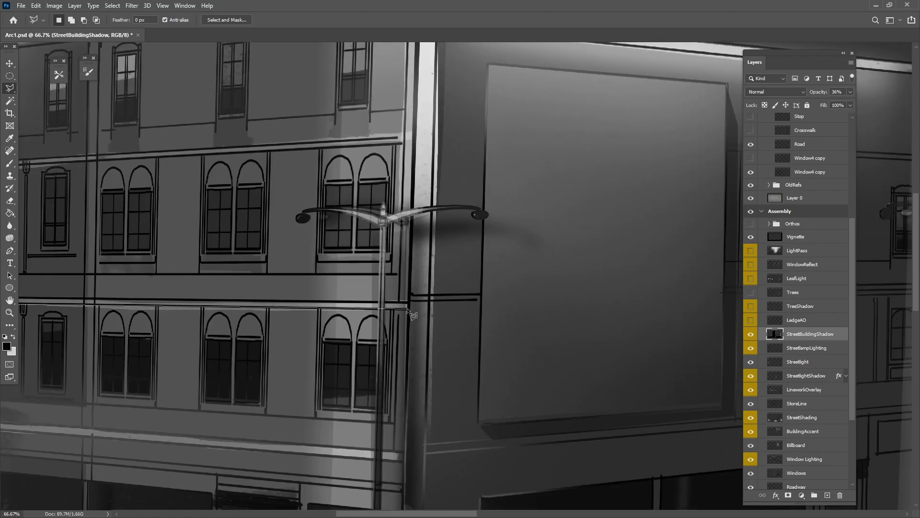
{"action": "left_click", "coordinate": [408, 308]}
{"action": "left_click", "coordinate": [408, 324]}
{"action": "left_click_drag", "start_coordinate": [319, 323], "coordinate": [726, 312]}
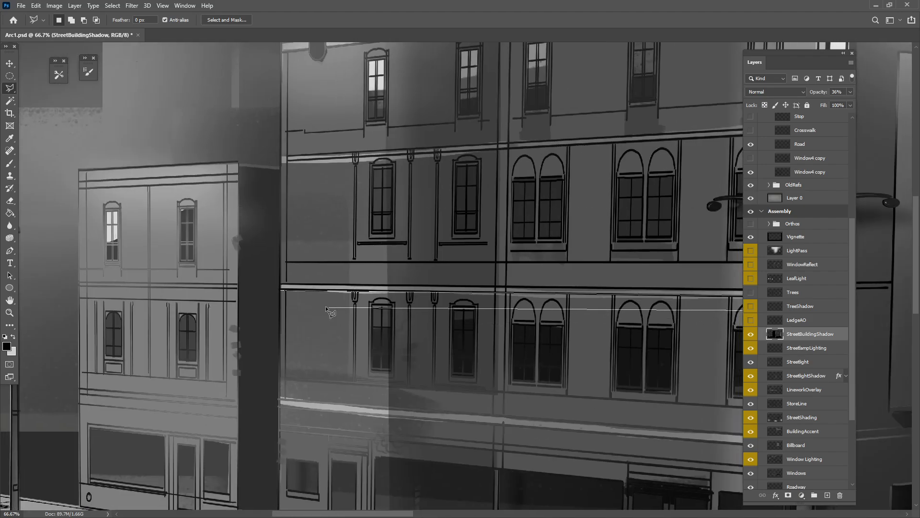
{"action": "left_click", "coordinate": [282, 302]}
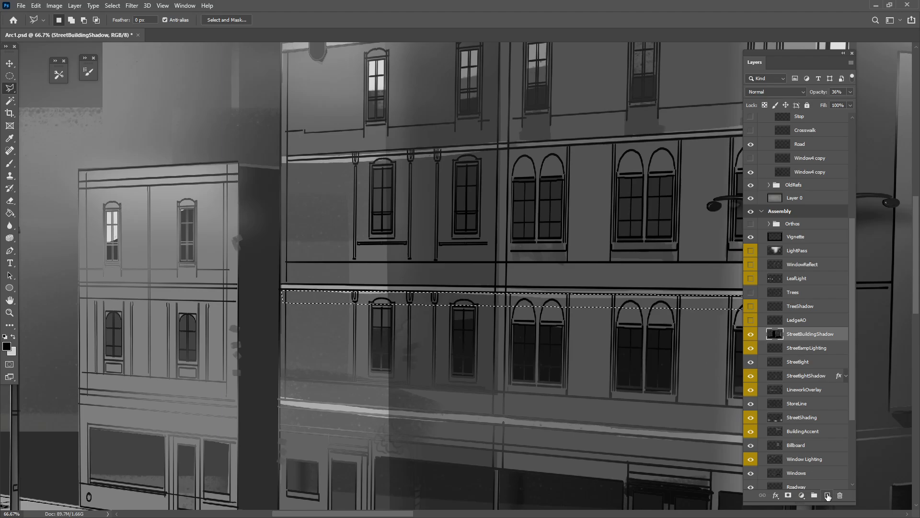
Add a new layer above StreetBuildingShadow and load the Airbrush_Soft brush preset
{"action": "left_click", "coordinate": [828, 497]}
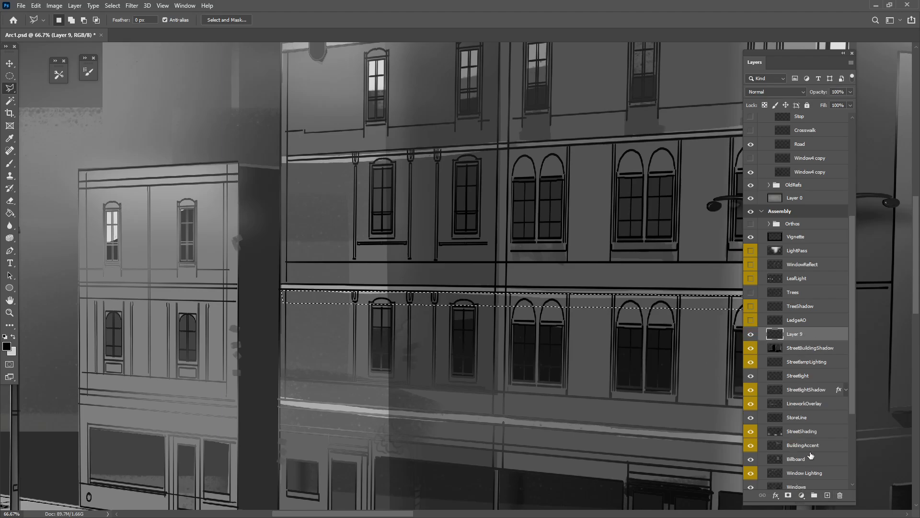
{"action": "left_click", "coordinate": [11, 164]}
{"action": "left_click", "coordinate": [88, 71]}
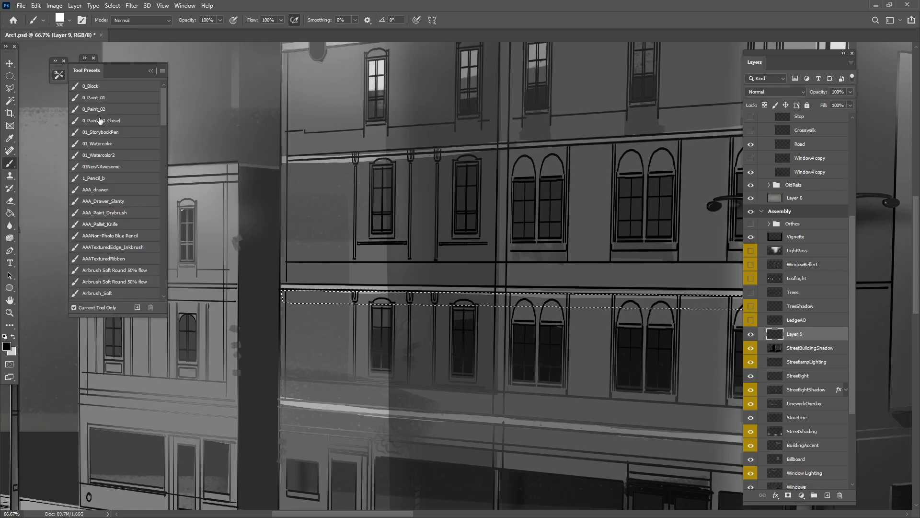
{"action": "left_click", "coordinate": [120, 293]}
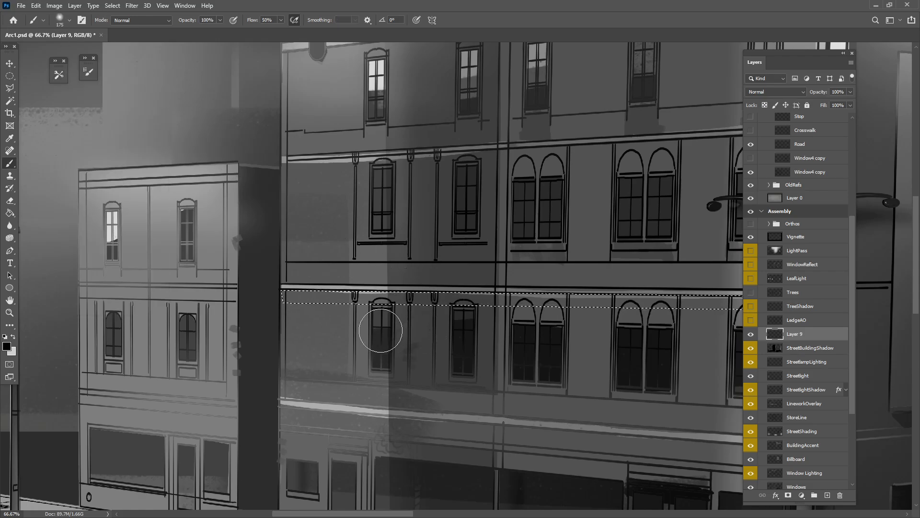
Paint a soft black shadow inside the strip under the ledge with the brush at size 45, then clear the selection
{"action": "key", "text": "bracketright"}
{"action": "key", "text": "bracketright"}
{"action": "key", "text": "bracketright"}
{"action": "key", "text": "bracketright"}
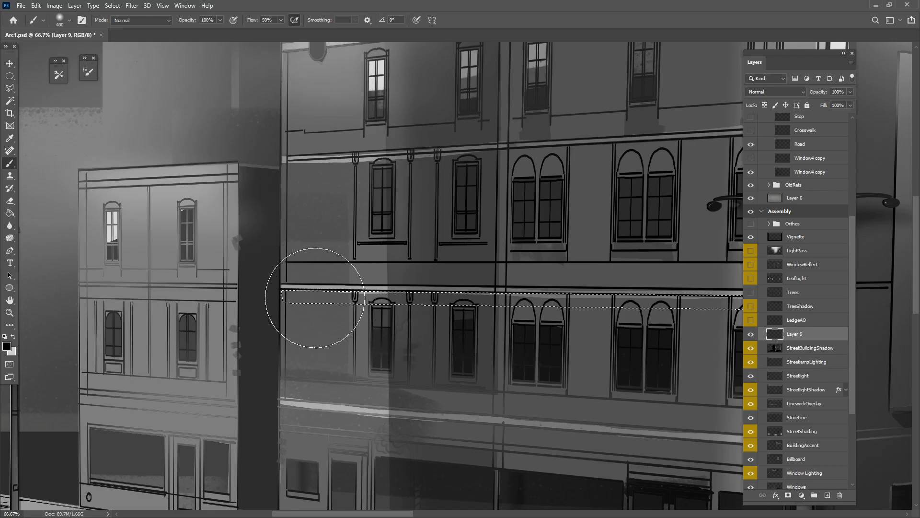
{"action": "key", "text": "bracketleft"}
{"action": "key", "text": "bracketleft"}
{"action": "key", "text": "bracketleft"}
{"action": "key", "text": "bracketleft"}
{"action": "key", "text": "bracketleft"}
{"action": "key", "text": "bracketleft"}
{"action": "key", "text": "bracketleft"}
{"action": "key", "text": "bracketleft"}
{"action": "key", "text": "bracketleft"}
{"action": "key", "text": "bracketleft"}
{"action": "key", "text": "bracketleft"}
{"action": "key", "text": "bracketleft"}
{"action": "key", "text": "bracketleft"}
{"action": "mouse_move", "coordinate": [300, 295]}
{"action": "left_mouse_down"}
{"action": "mouse_move", "coordinate": [309, 292]}
{"action": "mouse_move", "coordinate": [292, 292]}
{"action": "mouse_move", "coordinate": [436, 290]}
{"action": "mouse_move", "coordinate": [341, 294]}
{"action": "mouse_move", "coordinate": [567, 301]}
{"action": "left_mouse_up"}
{"action": "left_click_drag", "start_coordinate": [570, 359], "coordinate": [393, 370]}
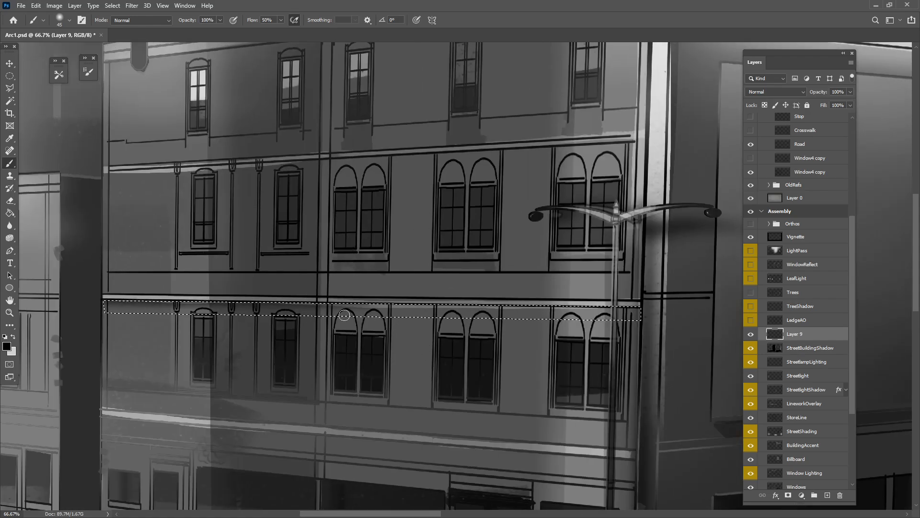
{"action": "left_click_drag", "start_coordinate": [344, 315], "coordinate": [439, 306]}
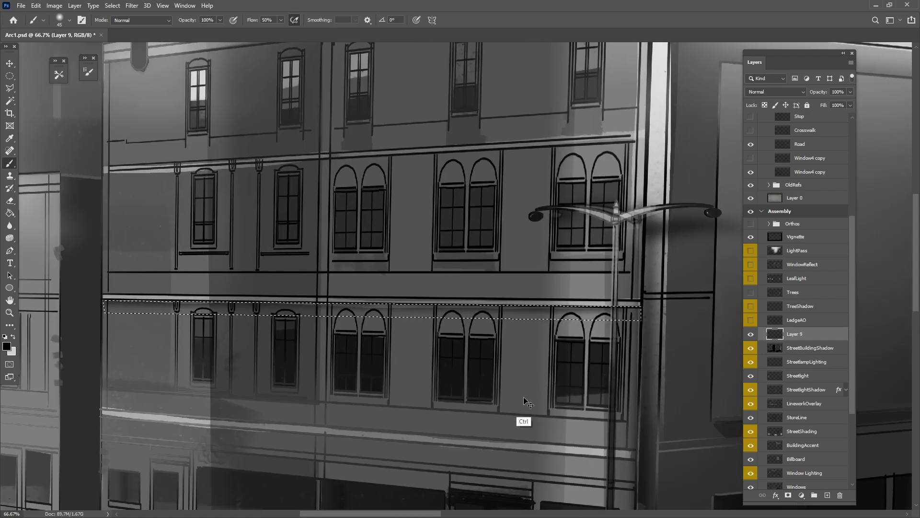
{"action": "key", "text": "ctrl+d"}
Outline a second thin polygonal selection beneath the bright ledge above the storefront, from the facade's left edge to its corner
{"action": "left_click_drag", "start_coordinate": [444, 453], "coordinate": [476, 421]}
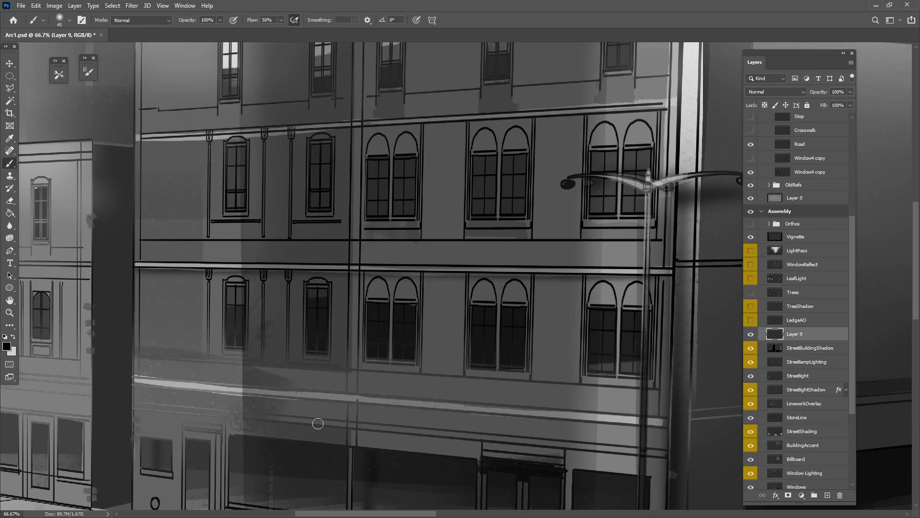
{"action": "left_click_drag", "start_coordinate": [449, 451], "coordinate": [500, 406]}
{"action": "left_click", "coordinate": [10, 88]}
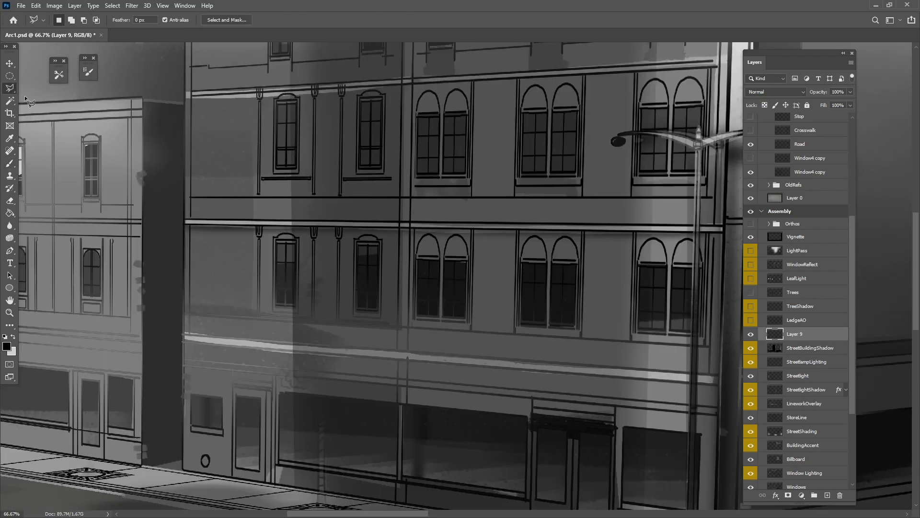
{"action": "left_click", "coordinate": [183, 342]}
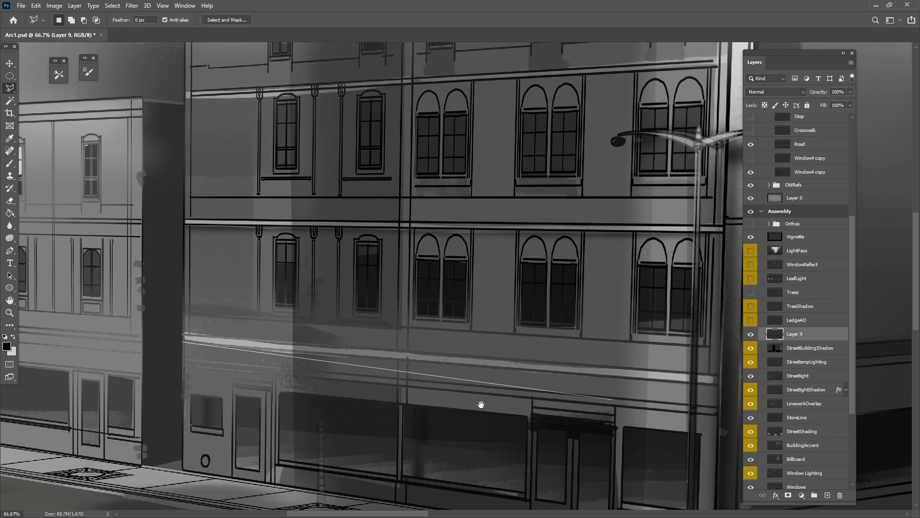
{"action": "left_click", "coordinate": [720, 385]}
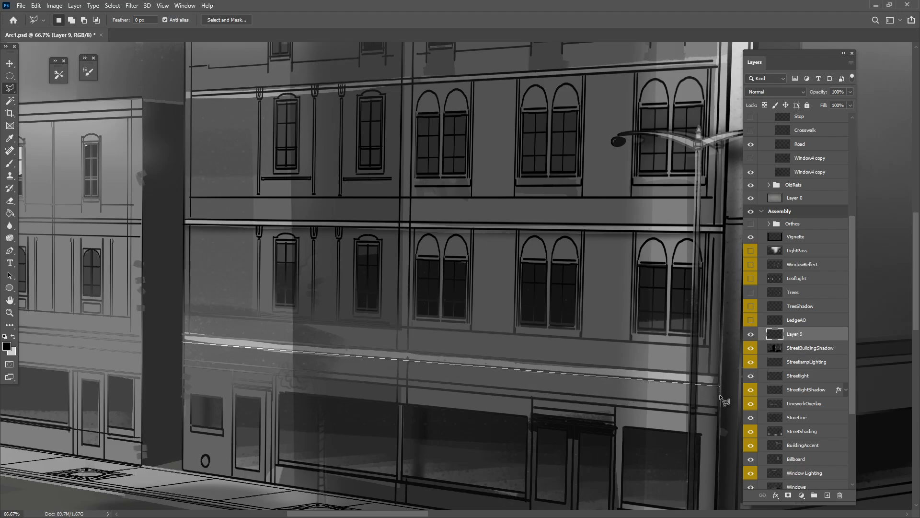
{"action": "left_click", "coordinate": [720, 400]}
{"action": "left_click", "coordinate": [184, 357]}
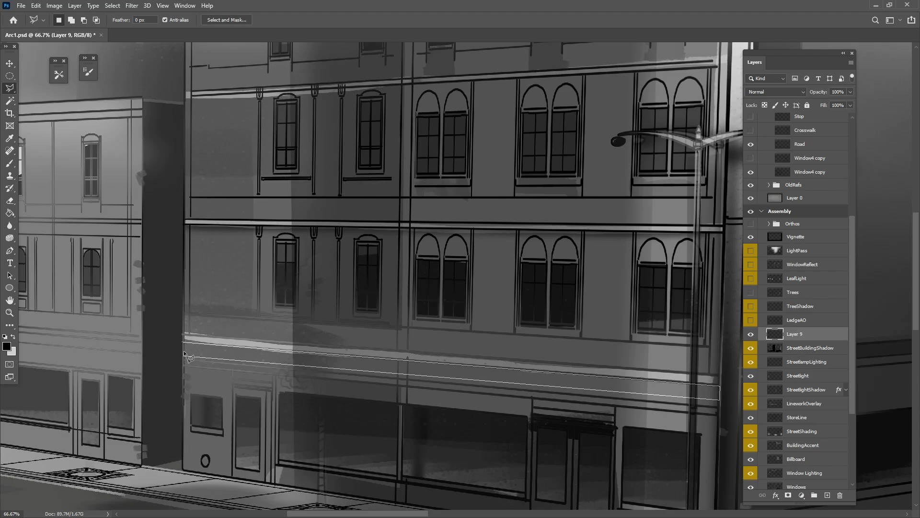
{"action": "left_click", "coordinate": [184, 342]}
Paint a soft black shadow under the storefront ledge with the brush at size 70, then clear the selection
{"action": "key", "text": "b"}
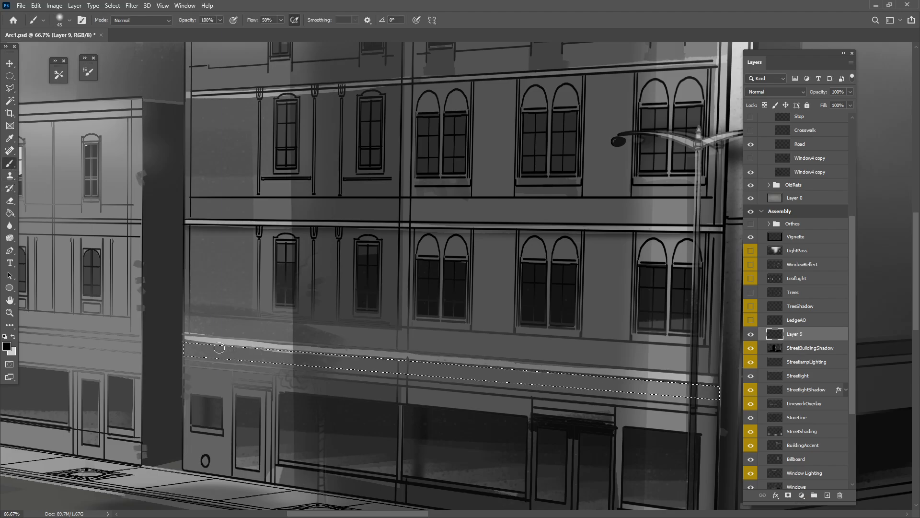
{"action": "key", "text": "bracketright"}
{"action": "key", "text": "bracketright"}
{"action": "key", "text": "bracketright"}
{"action": "mouse_move", "coordinate": [176, 344]}
{"action": "left_mouse_down"}
{"action": "mouse_move", "coordinate": [531, 383]}
{"action": "mouse_move", "coordinate": [486, 366]}
{"action": "mouse_move", "coordinate": [410, 359]}
{"action": "mouse_move", "coordinate": [661, 379]}
{"action": "left_mouse_up"}
{"action": "mouse_move", "coordinate": [679, 420]}
{"action": "left_mouse_down"}
{"action": "mouse_move", "coordinate": [606, 427]}
{"action": "mouse_move", "coordinate": [527, 413]}
{"action": "left_mouse_up"}
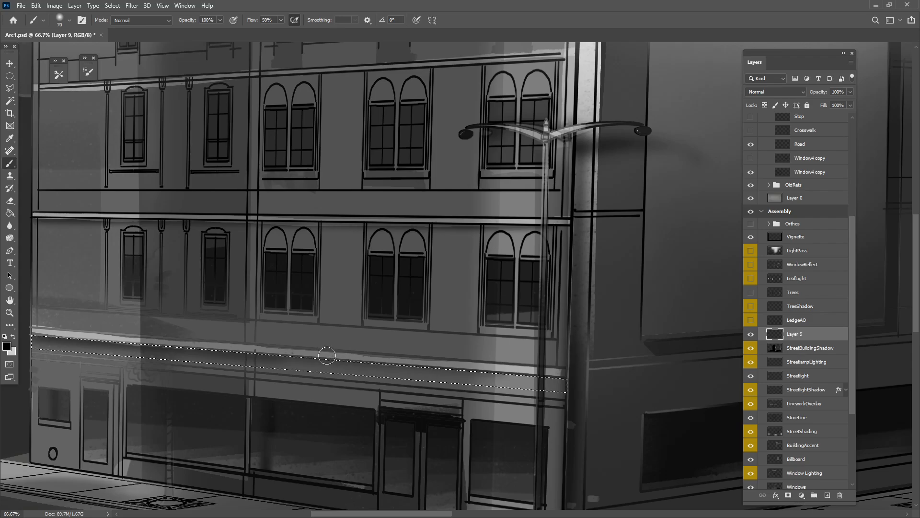
{"action": "mouse_move", "coordinate": [327, 356]}
{"action": "left_mouse_down"}
{"action": "mouse_move", "coordinate": [565, 374]}
{"action": "mouse_move", "coordinate": [393, 363]}
{"action": "mouse_move", "coordinate": [626, 389]}
{"action": "mouse_move", "coordinate": [358, 409]}
{"action": "mouse_move", "coordinate": [183, 369]}
{"action": "mouse_move", "coordinate": [528, 388]}
{"action": "mouse_move", "coordinate": [343, 391]}
{"action": "left_mouse_up"}
{"action": "key", "text": "ctrl+d"}
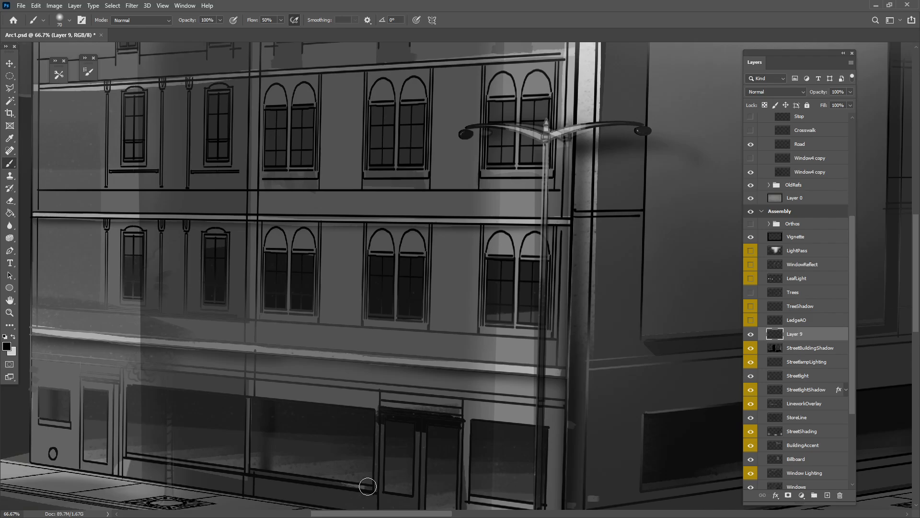
Delete Layer 9 and show the LedgeAO layer
{"action": "key", "text": "ctrl+minus"}
{"action": "key", "text": "ctrl+minus"}
{"action": "key", "text": "ctrl+minus"}
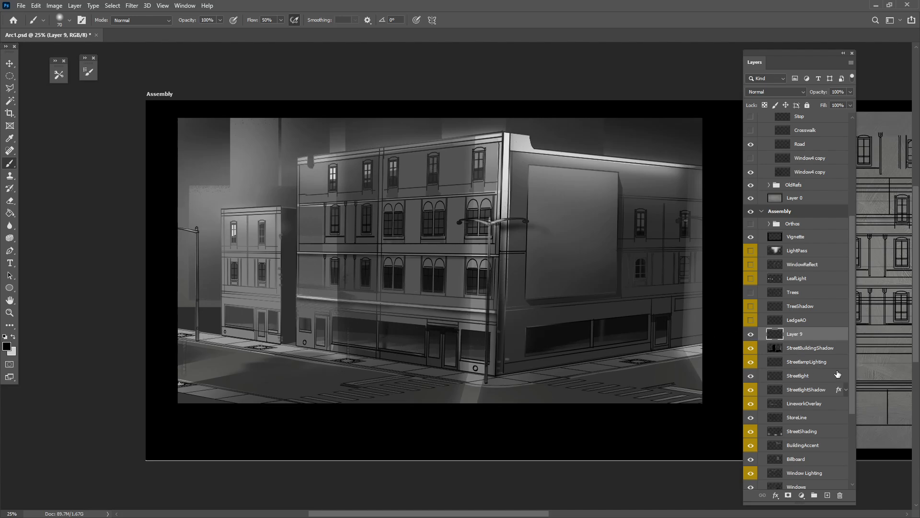
{"action": "left_click_drag", "start_coordinate": [806, 338], "coordinate": [839, 494]}
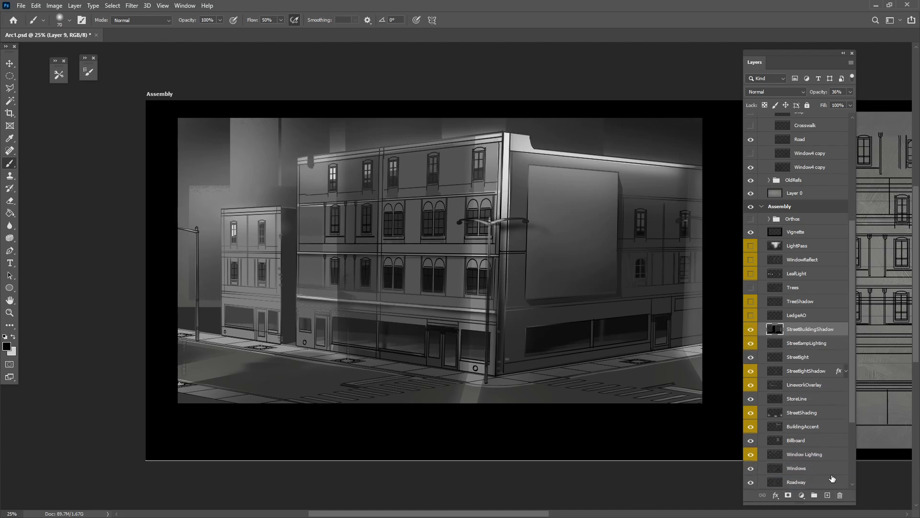
{"action": "left_click", "coordinate": [750, 315]}
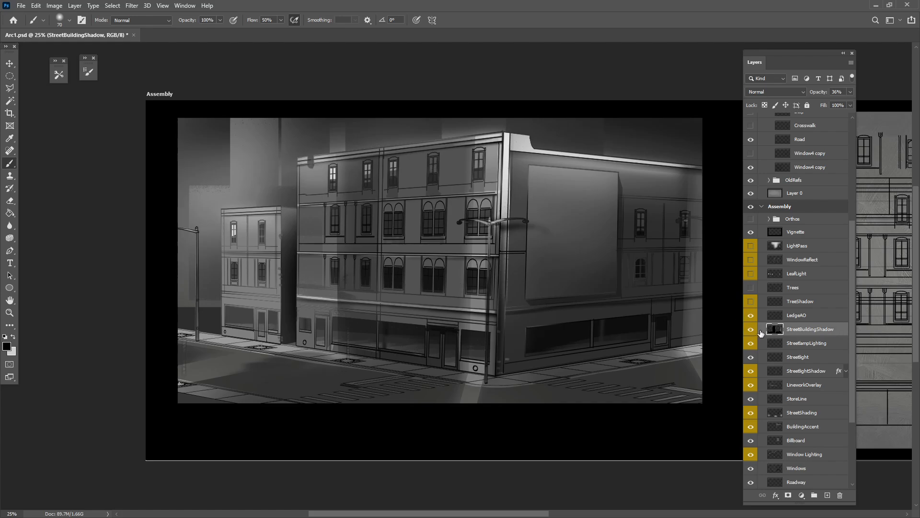
{"action": "left_click", "coordinate": [750, 315]}
{"action": "left_click", "coordinate": [751, 316]}
Show the TreeShadow, Trees and LeafLight layers
{"action": "left_click", "coordinate": [775, 301]}
{"action": "left_click", "coordinate": [751, 302]}
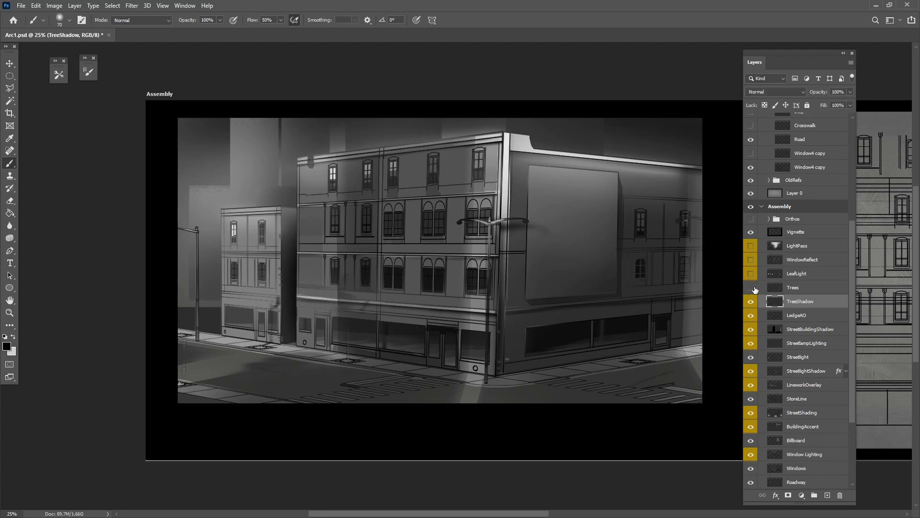
{"action": "left_click", "coordinate": [751, 288]}
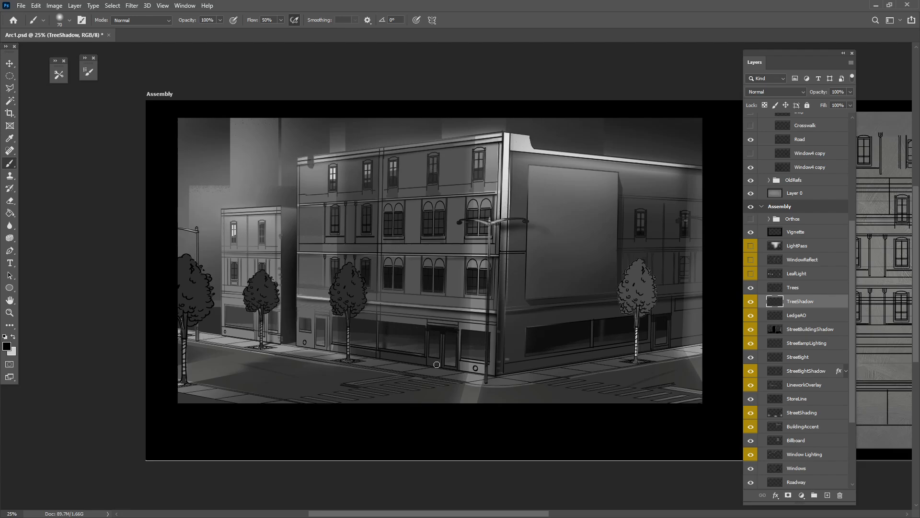
{"action": "left_click", "coordinate": [820, 288]}
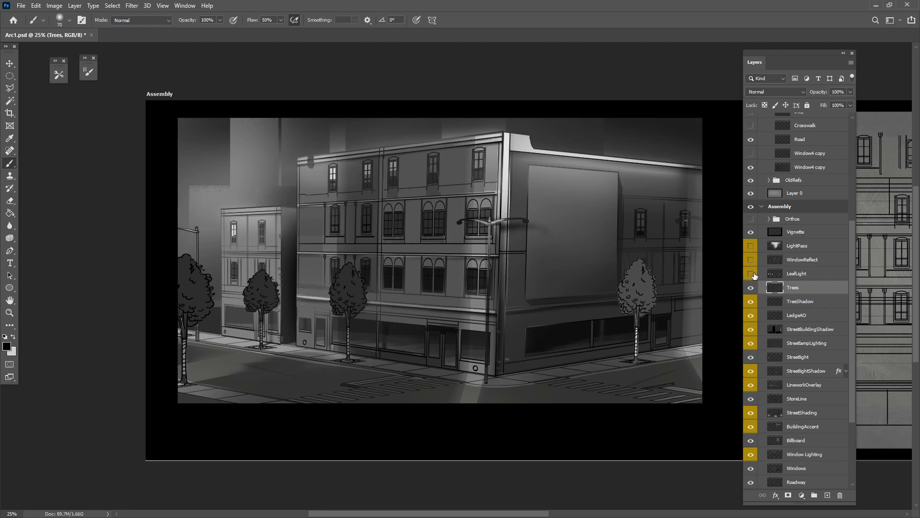
{"action": "left_click", "coordinate": [752, 274]}
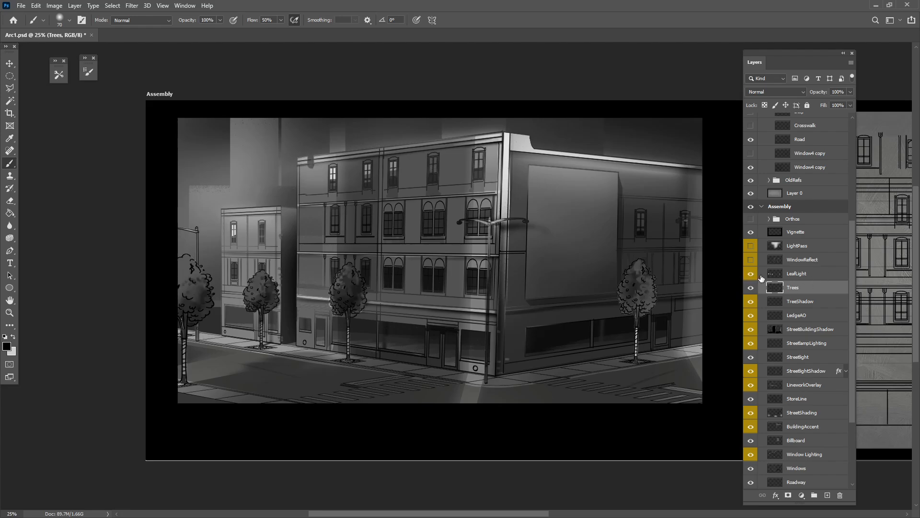
Show the WindowReflect layer and compare the scene with the LeafLight and WindowReflect layers off and on
{"action": "left_click", "coordinate": [750, 261]}
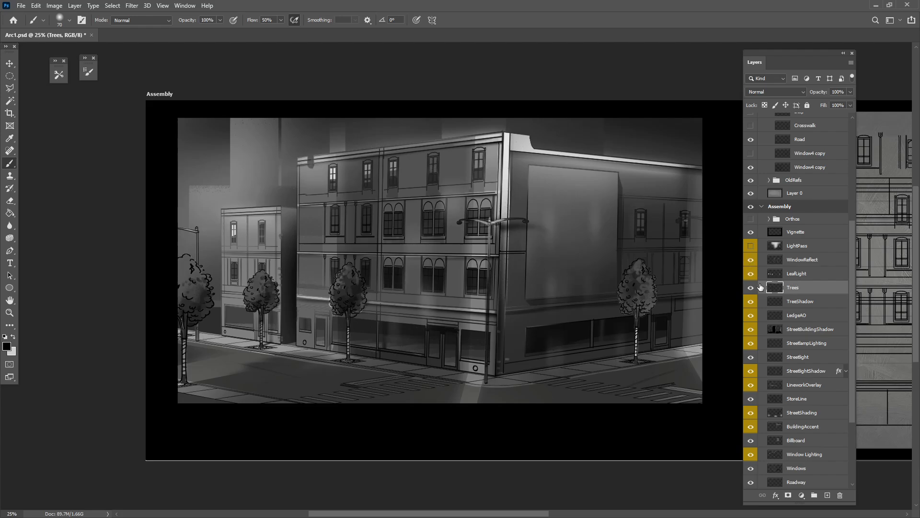
{"action": "left_click", "coordinate": [751, 274]}
{"action": "left_click", "coordinate": [752, 274]}
{"action": "left_click", "coordinate": [751, 260]}
{"action": "left_click", "coordinate": [751, 260]}
{"action": "left_click", "coordinate": [751, 260]}
{"action": "left_click", "coordinate": [751, 260]}
{"action": "left_click", "coordinate": [751, 260]}
{"action": "left_click", "coordinate": [751, 260]}
Select the LightPass layer and view its lighting effect on the scene, leaving the layer hidden
{"action": "left_click", "coordinate": [10, 63]}
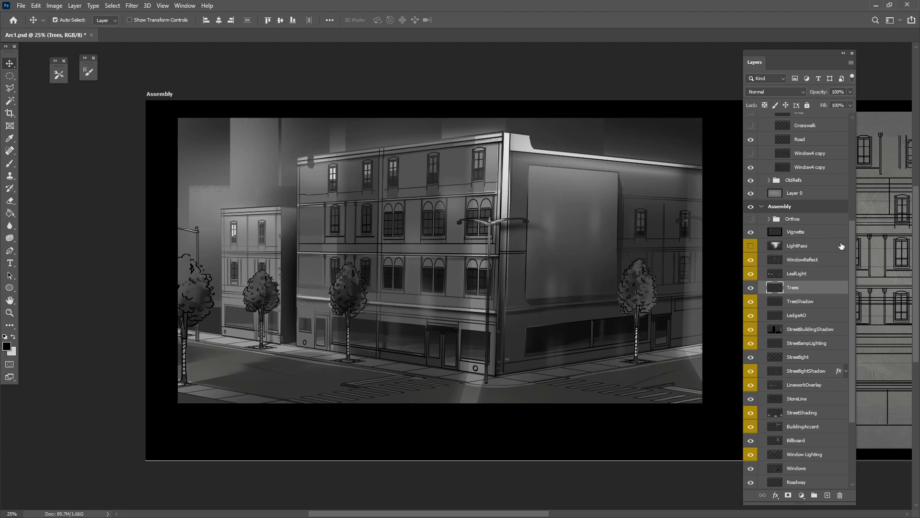
{"action": "left_click", "coordinate": [810, 248]}
{"action": "left_click", "coordinate": [751, 246]}
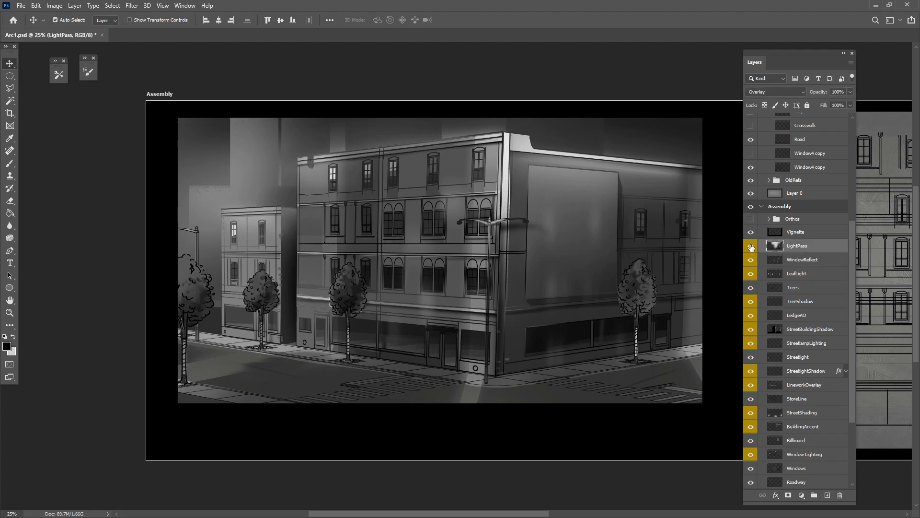
{"action": "left_click", "coordinate": [751, 247]}
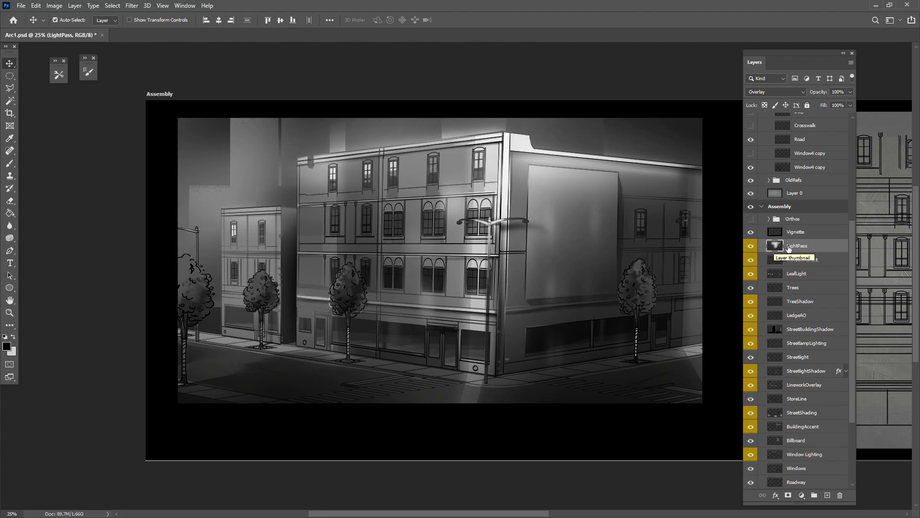
{"action": "left_click", "coordinate": [751, 247]}
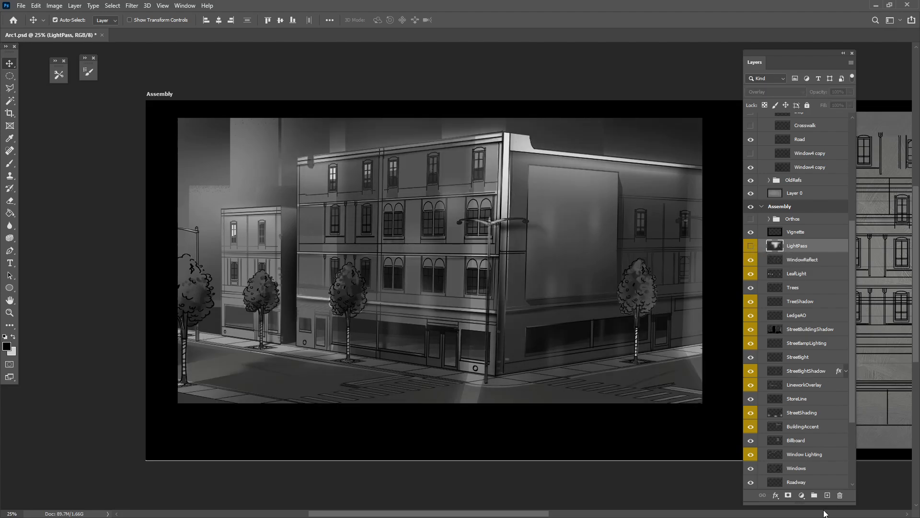
Add two new layers above LightPass and enlarge the soft brush to size 1100
{"action": "left_click", "coordinate": [827, 495]}
{"action": "key", "text": "b"}
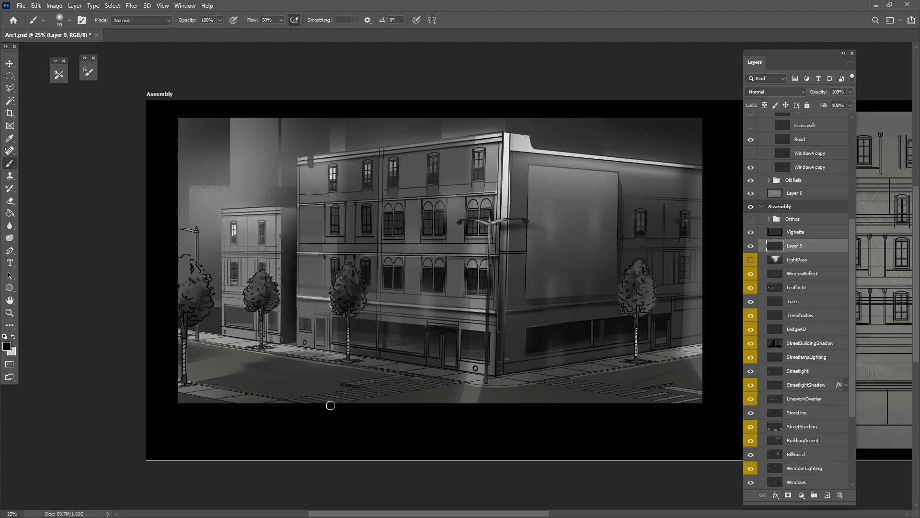
{"action": "key", "text": "bracketright"}
{"action": "key", "text": "bracketright"}
{"action": "key", "text": "bracketright"}
{"action": "key", "text": "bracketright"}
{"action": "key", "text": "bracketright"}
{"action": "key", "text": "bracketright"}
{"action": "key", "text": "bracketright"}
{"action": "key", "text": "bracketright"}
{"action": "key", "text": "bracketright"}
{"action": "key", "text": "bracketright"}
{"action": "key", "text": "bracketright"}
{"action": "key", "text": "bracketright"}
{"action": "key", "text": "bracketright"}
{"action": "key", "text": "bracketright"}
{"action": "key", "text": "bracketright"}
{"action": "key", "text": "bracketright"}
{"action": "key", "text": "bracketright"}
{"action": "left_click", "coordinate": [827, 495]}
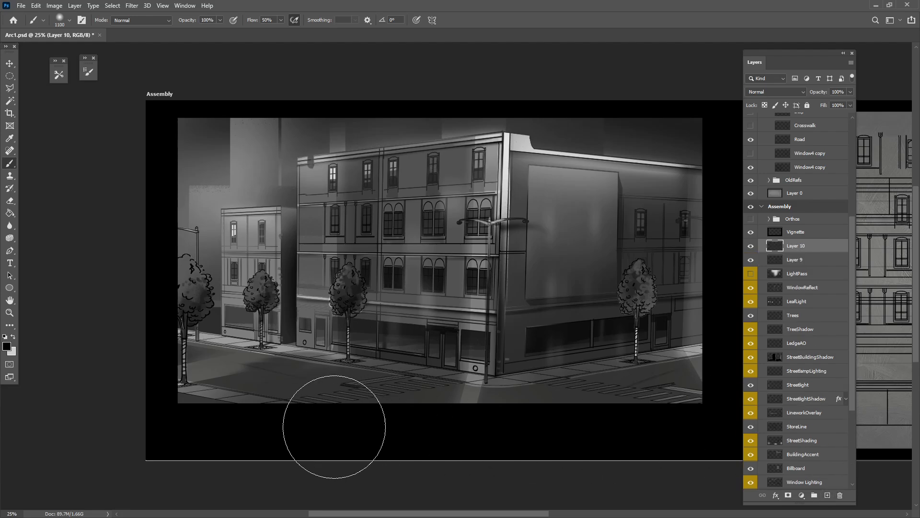
Softly darken the street and outer areas of the scene with black on Layer 10, setting its blend mode to Overlay
{"action": "mouse_move", "coordinate": [315, 431]}
{"action": "left_mouse_down"}
{"action": "mouse_move", "coordinate": [301, 378]}
{"action": "mouse_move", "coordinate": [220, 397]}
{"action": "mouse_move", "coordinate": [273, 409]}
{"action": "mouse_move", "coordinate": [207, 302]}
{"action": "mouse_move", "coordinate": [214, 398]}
{"action": "mouse_move", "coordinate": [237, 361]}
{"action": "mouse_move", "coordinate": [189, 295]}
{"action": "mouse_move", "coordinate": [284, 390]}
{"action": "mouse_move", "coordinate": [251, 401]}
{"action": "left_mouse_up"}
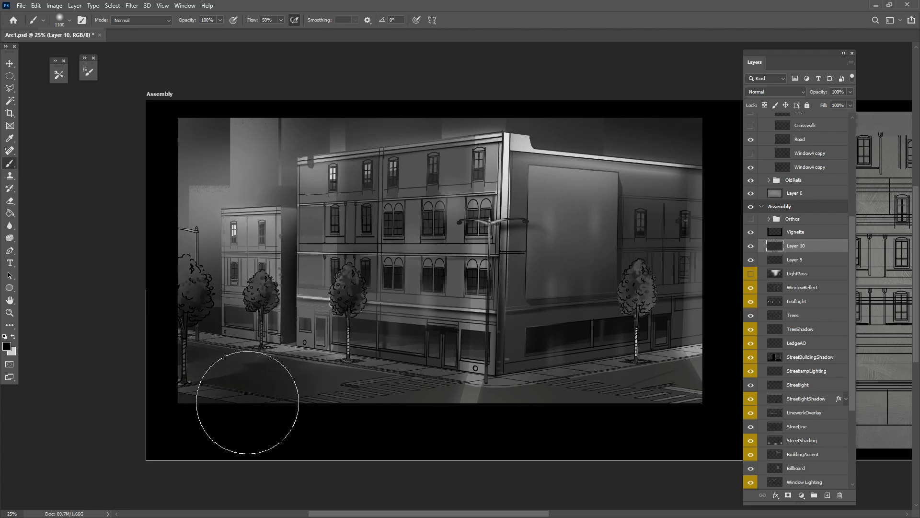
{"action": "left_click", "coordinate": [771, 91]}
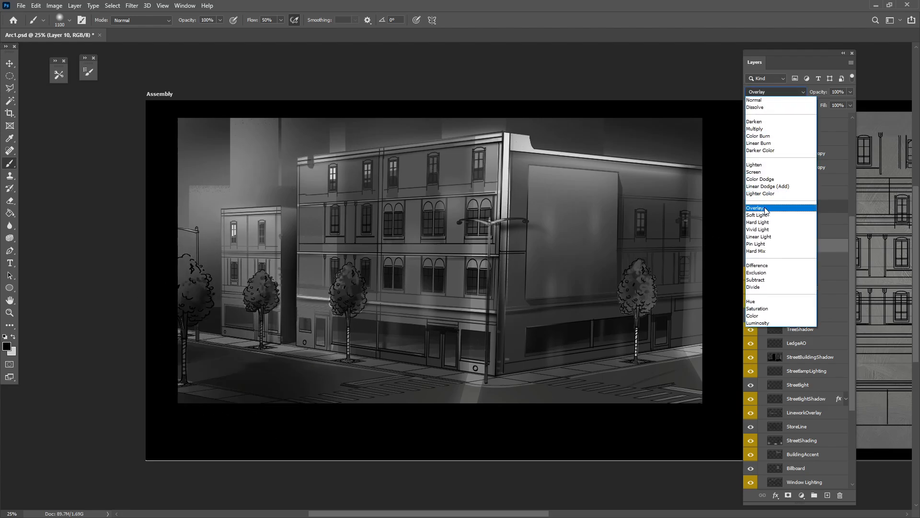
{"action": "left_click", "coordinate": [766, 208]}
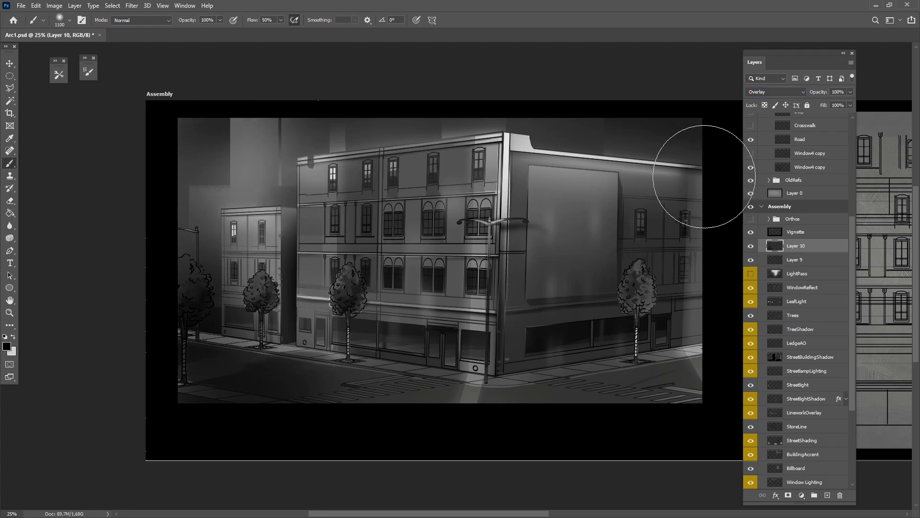
{"action": "mouse_move", "coordinate": [683, 301]}
{"action": "left_mouse_down"}
{"action": "mouse_move", "coordinate": [641, 394]}
{"action": "mouse_move", "coordinate": [610, 436]}
{"action": "left_mouse_up"}
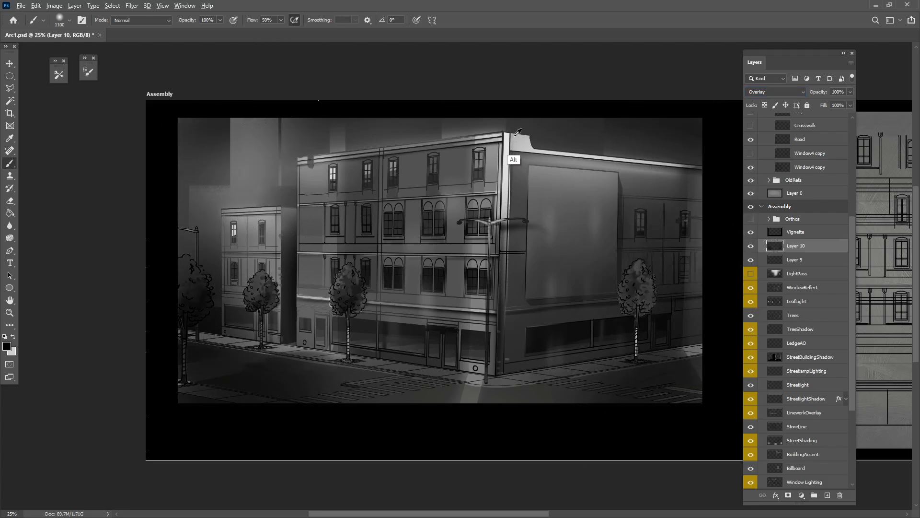
Sample the near-white of the building's corner and softly brighten the upper corner, facade and billboard on Layer 10
{"action": "left_click", "coordinate": [505, 168], "text": "alt"}
{"action": "left_click", "coordinate": [497, 173], "text": "alt"}
{"action": "mouse_move", "coordinate": [514, 129]}
{"action": "left_mouse_down"}
{"action": "mouse_move", "coordinate": [410, 214]}
{"action": "mouse_move", "coordinate": [495, 151]}
{"action": "mouse_move", "coordinate": [463, 180]}
{"action": "mouse_move", "coordinate": [537, 162]}
{"action": "mouse_move", "coordinate": [390, 170]}
{"action": "mouse_move", "coordinate": [507, 148]}
{"action": "mouse_move", "coordinate": [480, 185]}
{"action": "mouse_move", "coordinate": [437, 192]}
{"action": "mouse_move", "coordinate": [509, 153]}
{"action": "mouse_move", "coordinate": [591, 148]}
{"action": "mouse_move", "coordinate": [539, 229]}
{"action": "mouse_move", "coordinate": [517, 191]}
{"action": "left_mouse_up"}
{"action": "left_click", "coordinate": [507, 155], "text": "alt"}
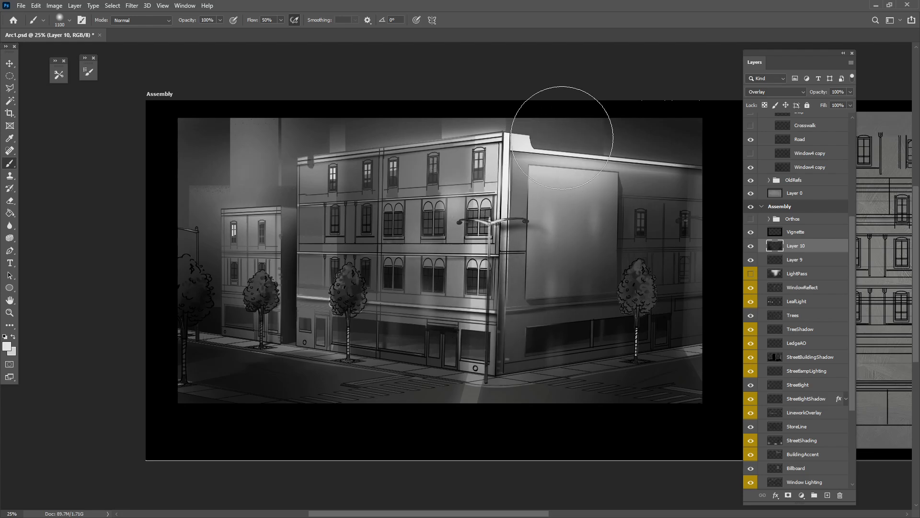
{"action": "left_click_drag", "start_coordinate": [600, 166], "coordinate": [689, 150]}
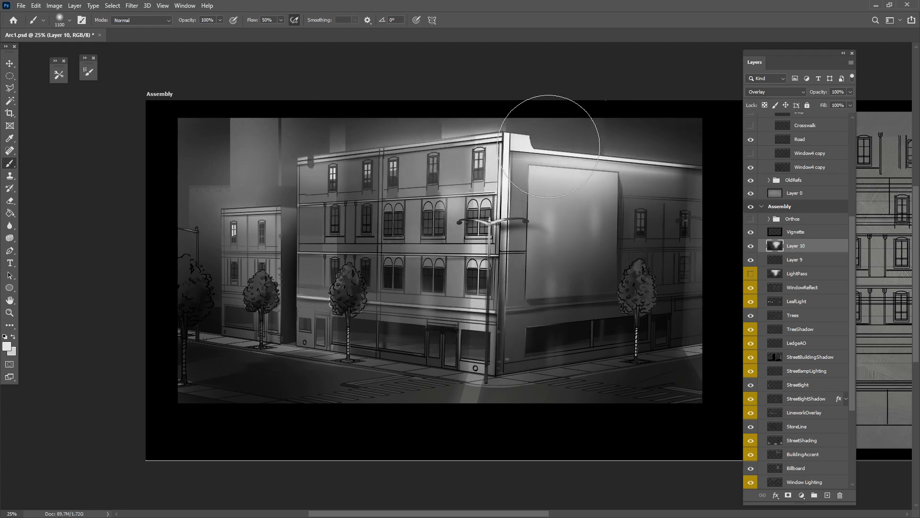